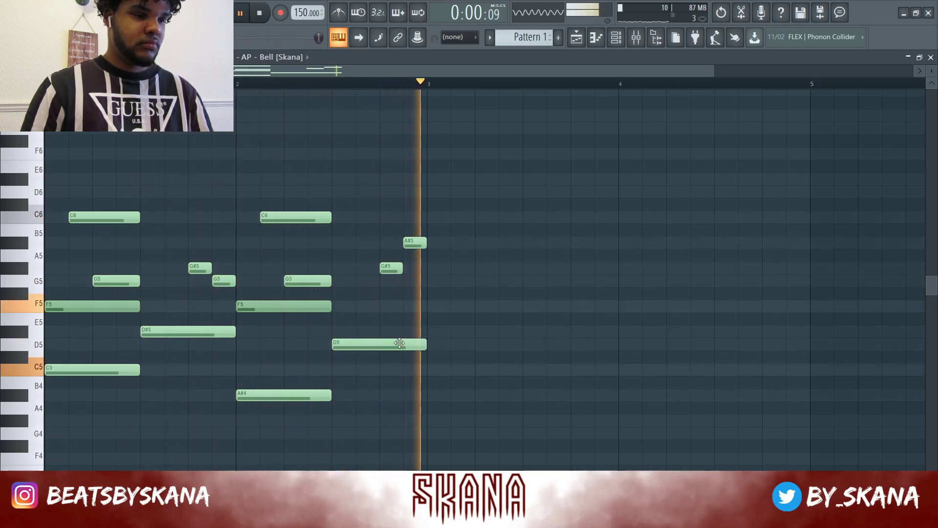
Step: Move the final A#5 note of bar 2 down to F5 and check it in playback
left_click_drag(416, 244, 415, 307)
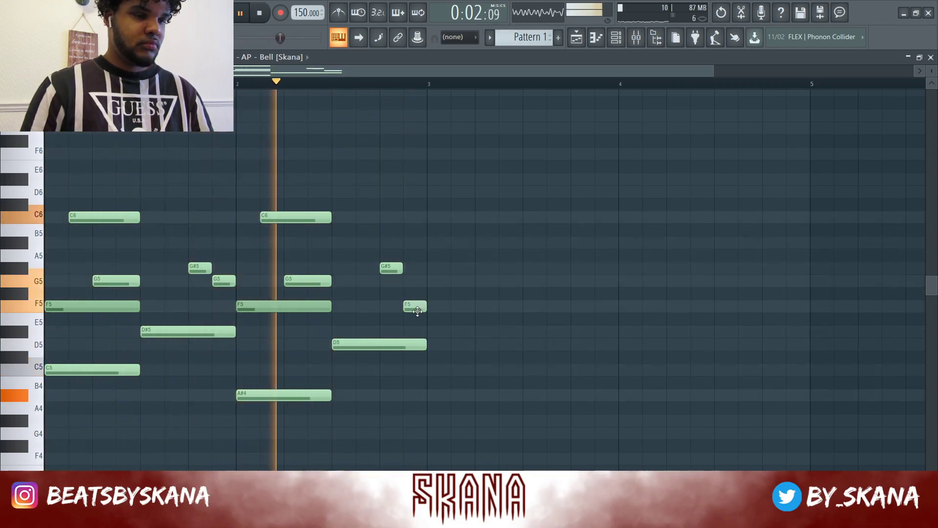
key("space")
scroll(406, 337, "up", 1)
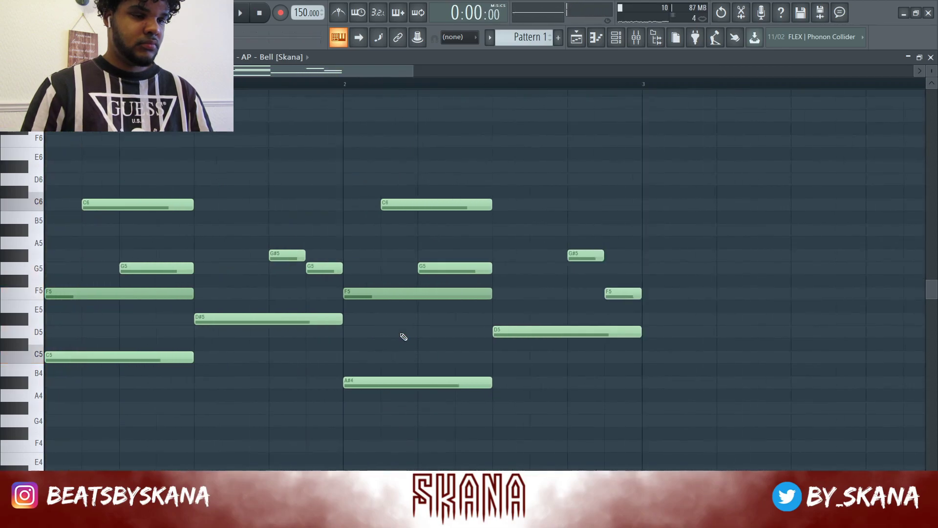
Step: Add a one-bar bass note in bar 1 and place it on G4
scroll(404, 337, "down", 2)
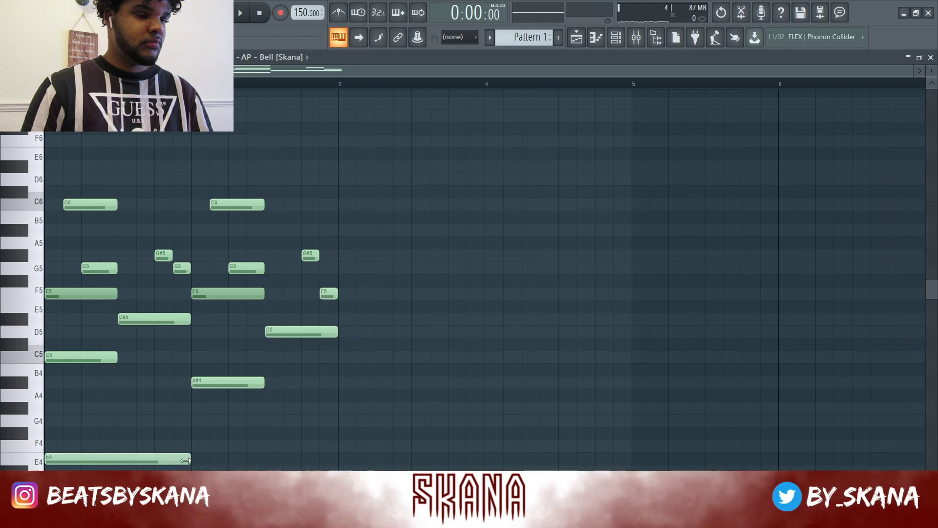
key("space")
left_click_drag(142, 456, 135, 413)
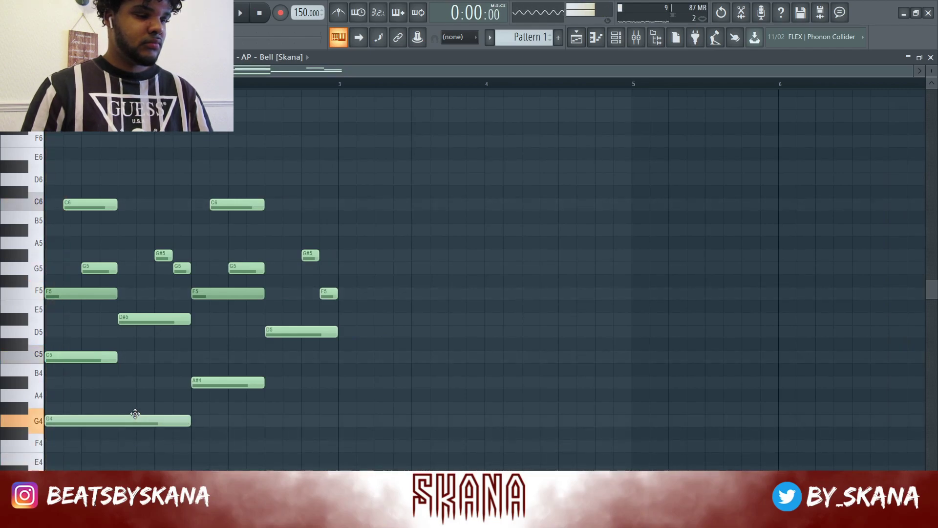
Step: Add a one-bar bass note on D4 in bar 2 and play the pattern back
left_click(195, 448)
key("space")
left_click_drag(236, 448, 246, 481)
key("space")
scroll(253, 460, "down", 1)
scroll(253, 460, "up", 2)
scroll(253, 460, "down", 1)
key("space")
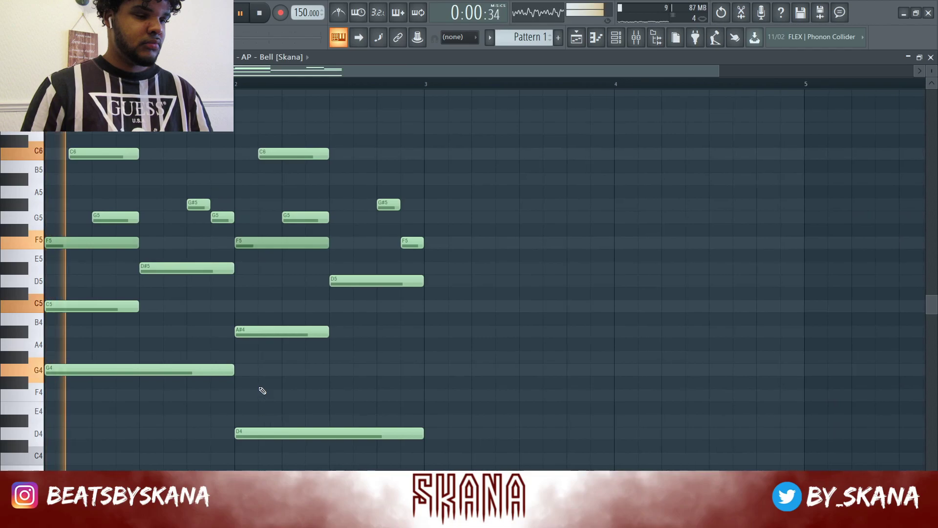
key("space")
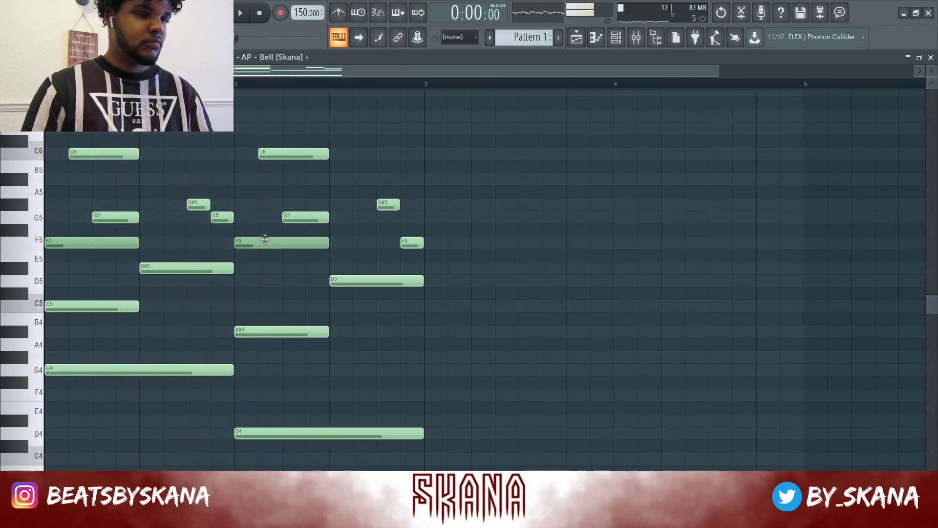
Step: Remove the sustained F5 notes in bars 1 and 2 after trying D#5 and A5 in their place
left_click_drag(324, 270, 258, 268)
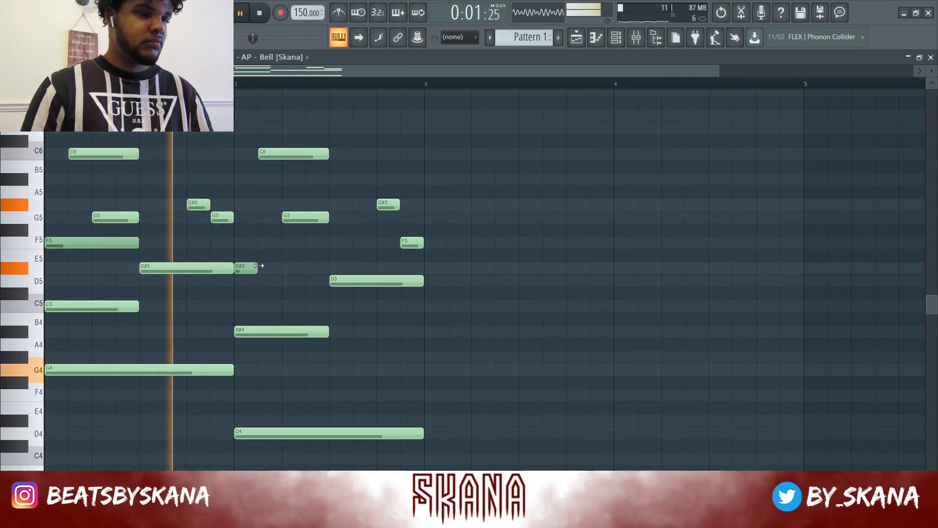
left_click(262, 268)
key("space")
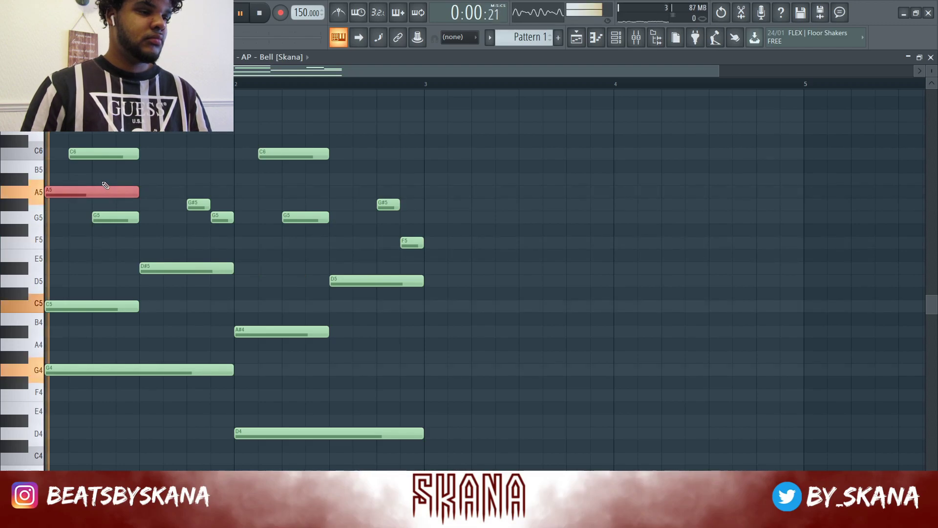
key("space")
right_click(98, 191)
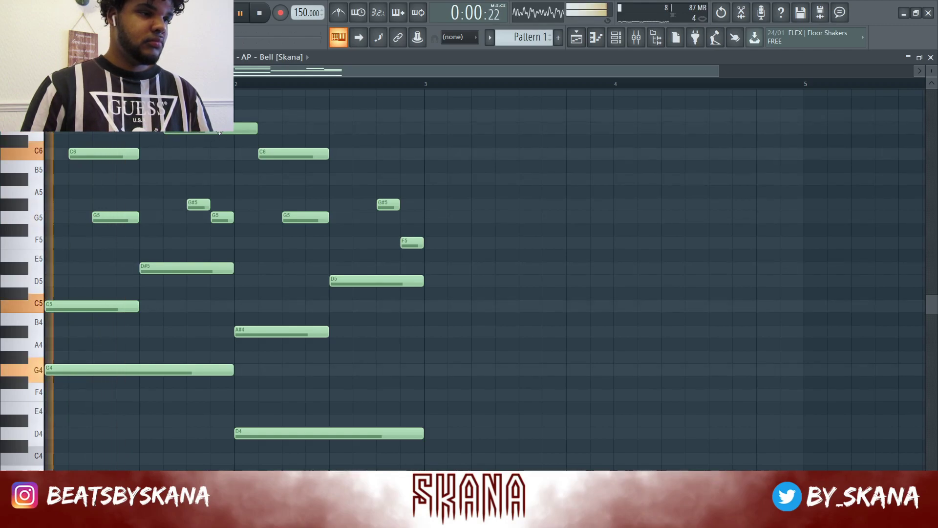
Step: Build a top melody of D#6, D6, C6 and D6 in bar 1 and duplicate it into bar 2
key("space")
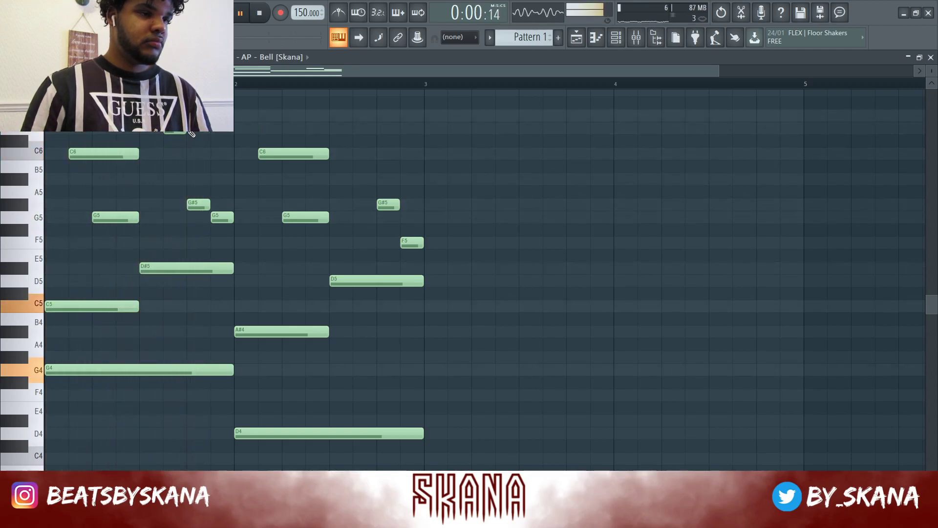
left_click(196, 140)
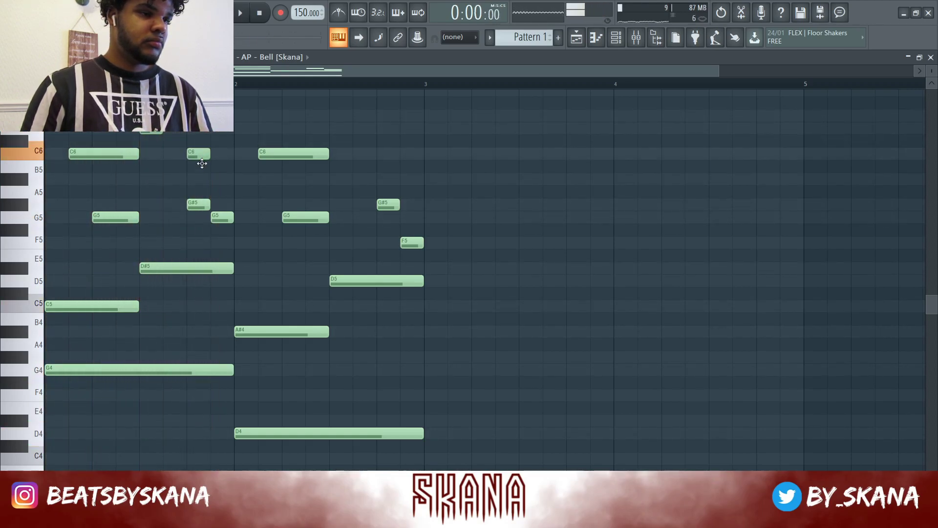
left_click_drag(201, 166, 201, 153)
key("space")
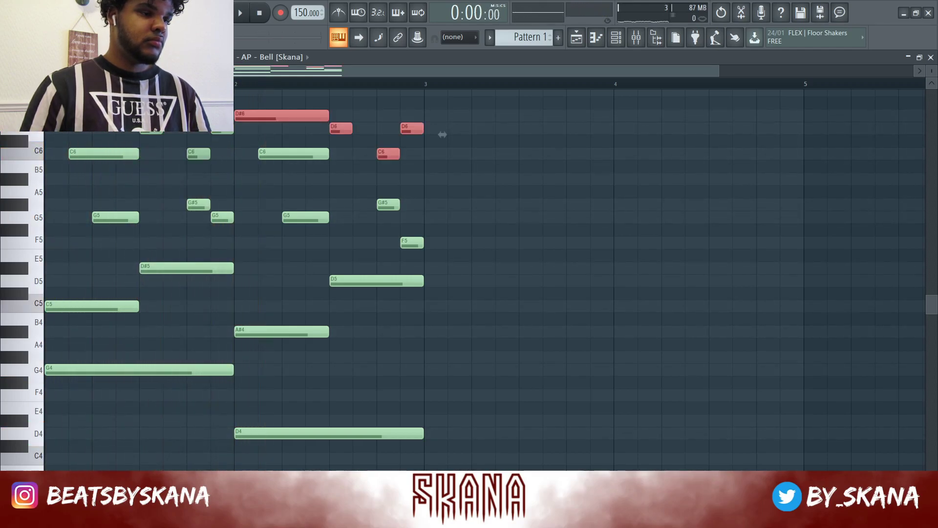
Step: Raise the long D#6 melody note at the start of bar 2 to F6 and play it back
right_click(262, 140)
scroll(266, 143, "down", 1)
left_click_drag(244, 117, 244, 103)
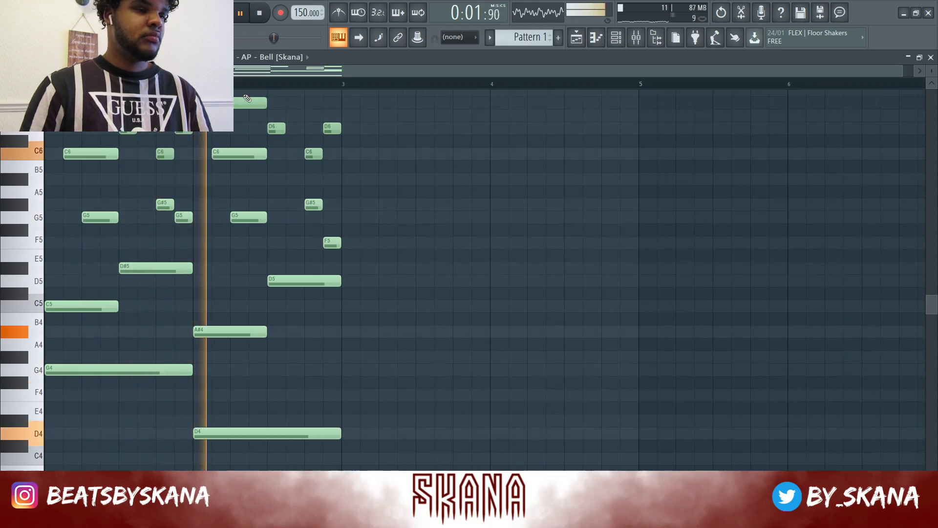
scroll(223, 142, "up", 3)
key("space")
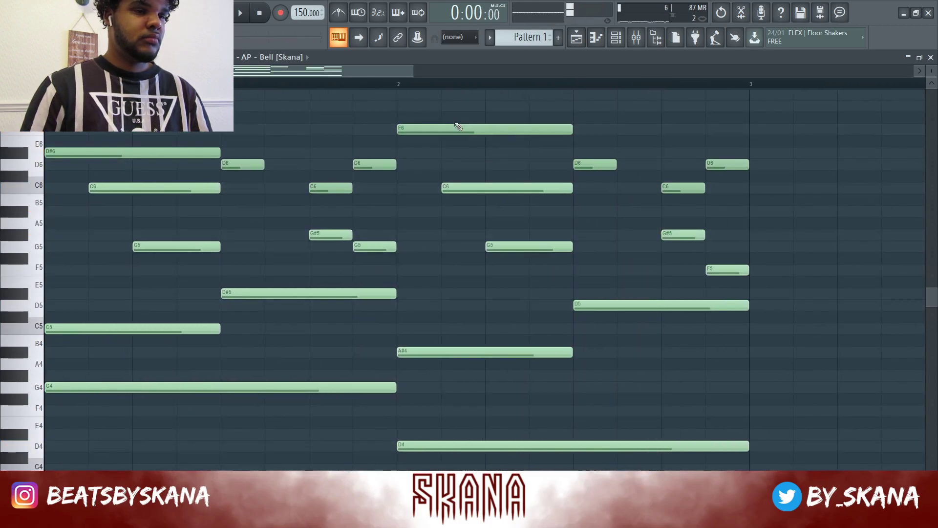
Step: Lower the long C6 note in bar 2 to A#5 and listen to the result
scroll(458, 126, "down", 1)
key("space")
left_click_drag(400, 193, 400, 217)
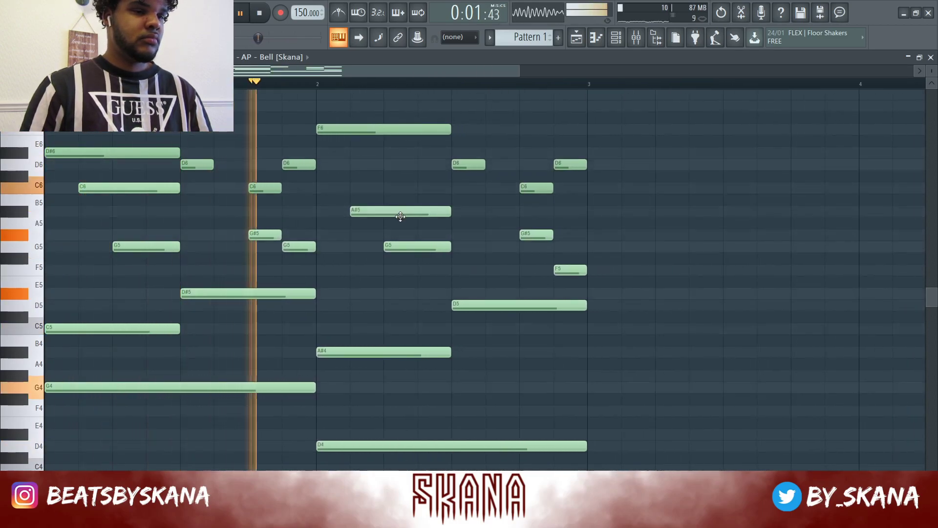
key("space")
key("space")
Step: Select the top melody notes across both bars, raise their velocity and play the pattern
left_click_drag(81, 136, 300, 179)
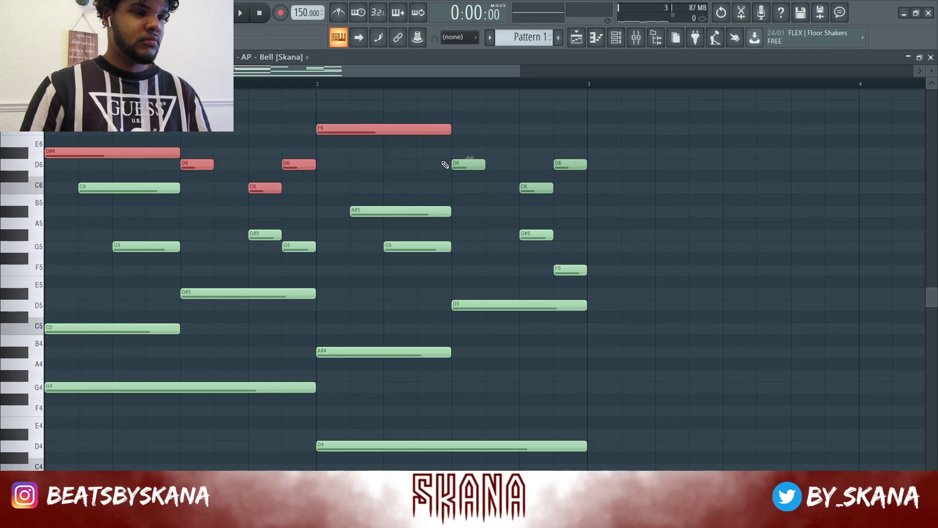
left_click_drag(492, 172, 590, 193)
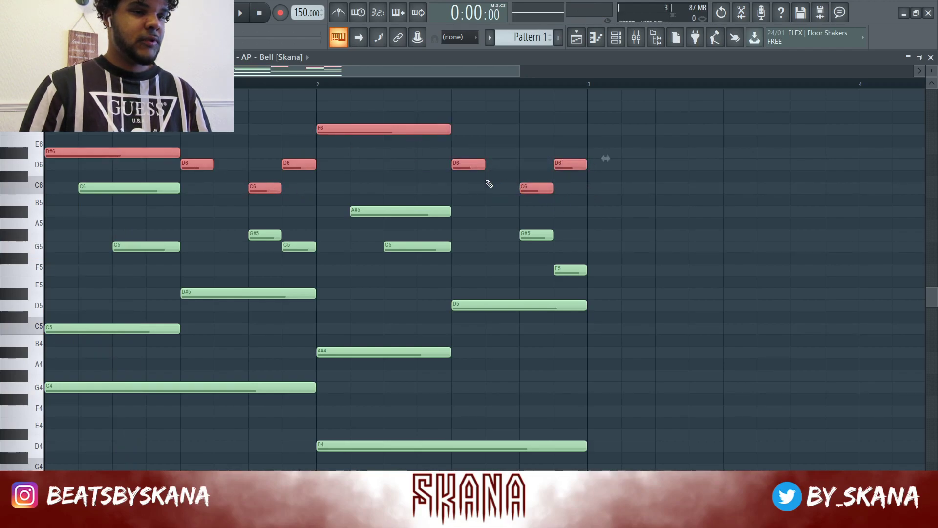
key("ctrl+d")
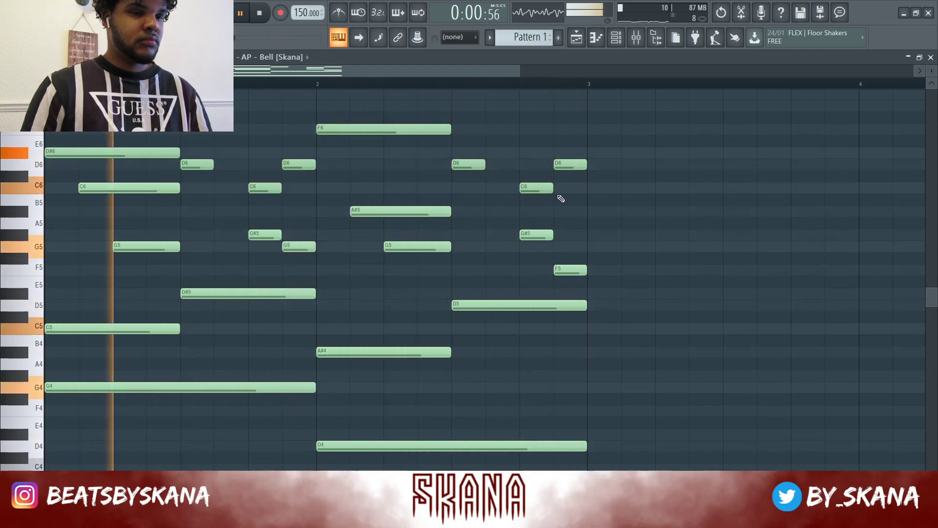
scroll(514, 210, "down", 3)
key("space")
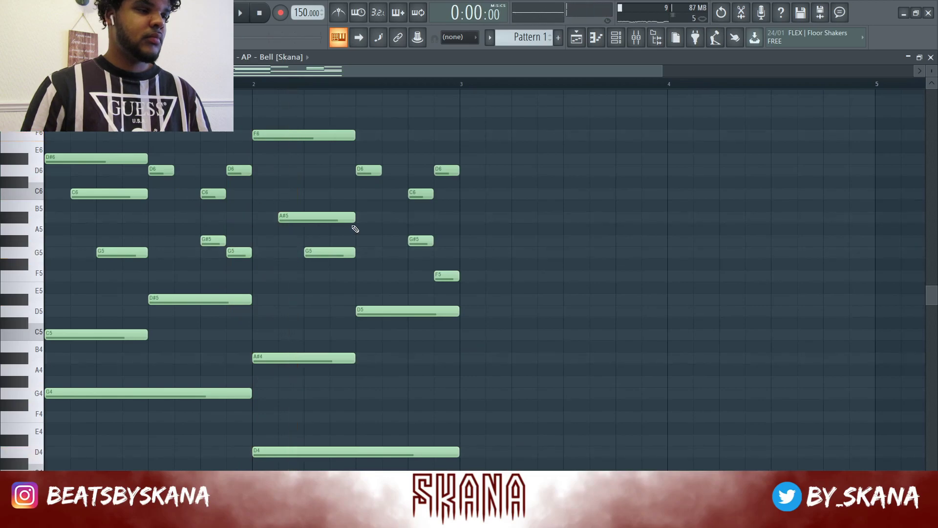
Step: Duplicate the two-bar pattern into bars 3 and 4
scroll(352, 224, "down", 3)
key("ctrl+b")
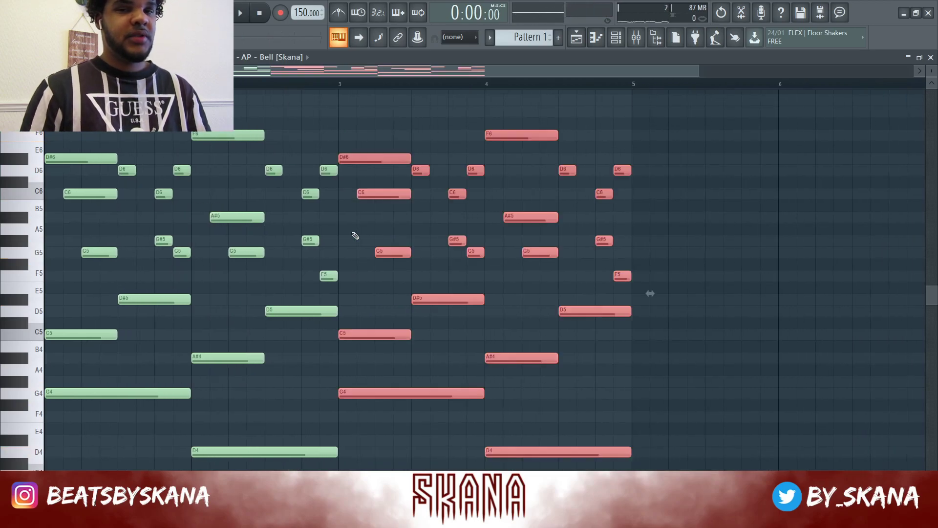
scroll(355, 236, "down", 3)
Step: Try a bar 3 variation with long C6, A#5 and G#5 notes and its D#5 note lowered to D5
key("ctrl+d")
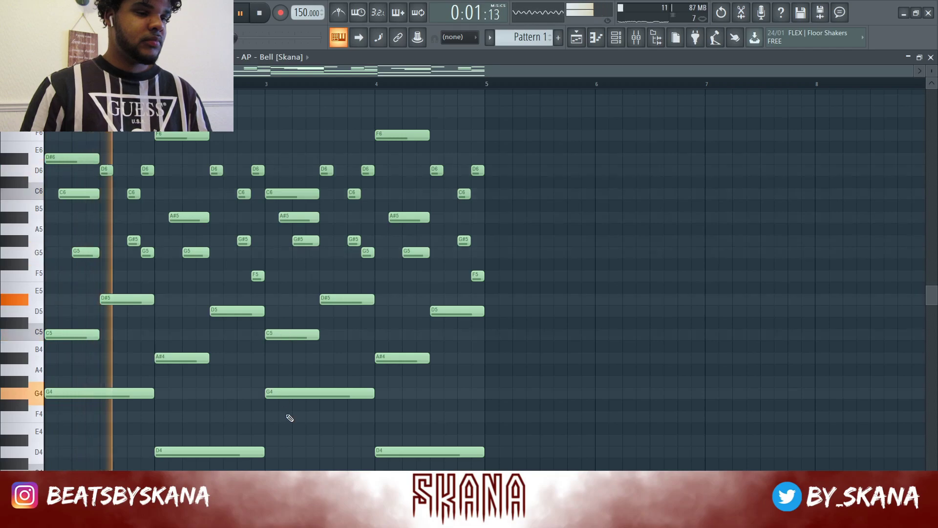
left_click_drag(334, 299, 334, 311)
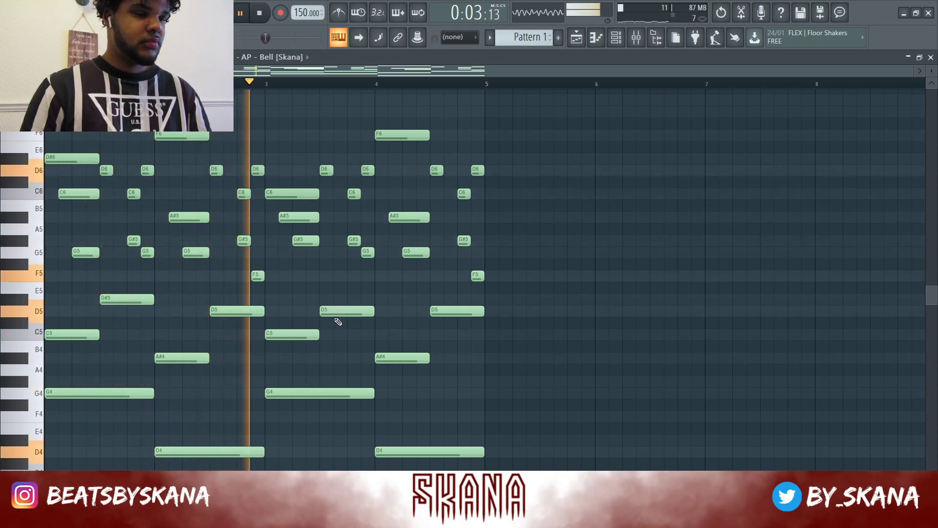
key("space")
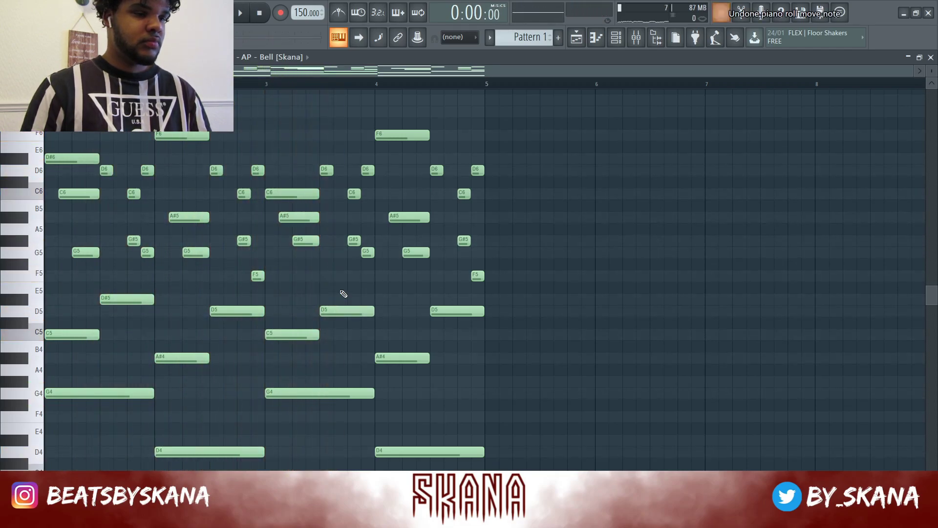
Step: Replace bar 3 with the bar 2 phrase and fill bar 2 with a varied copy of bar 1 that includes a four-note A#5 roll
left_click_drag(363, 222, 273, 431)
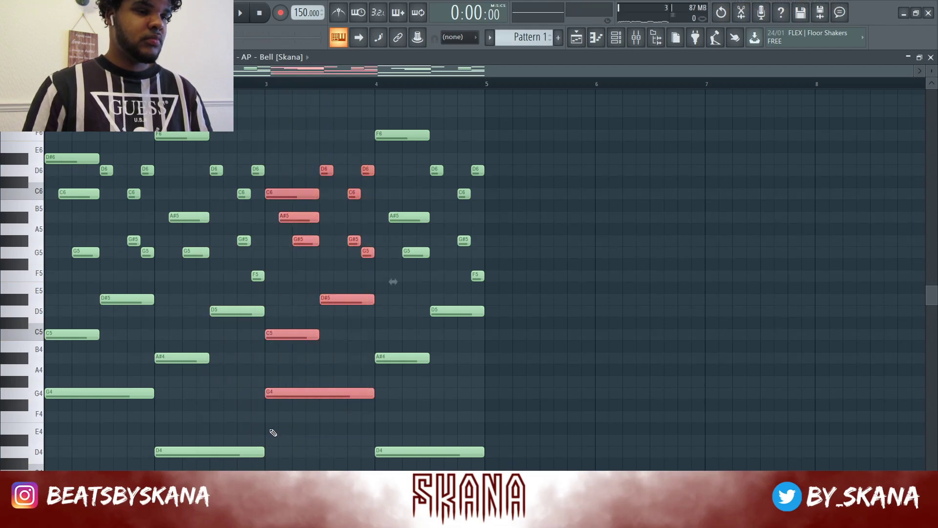
key("Delete")
left_click_drag(311, 111, 158, 457)
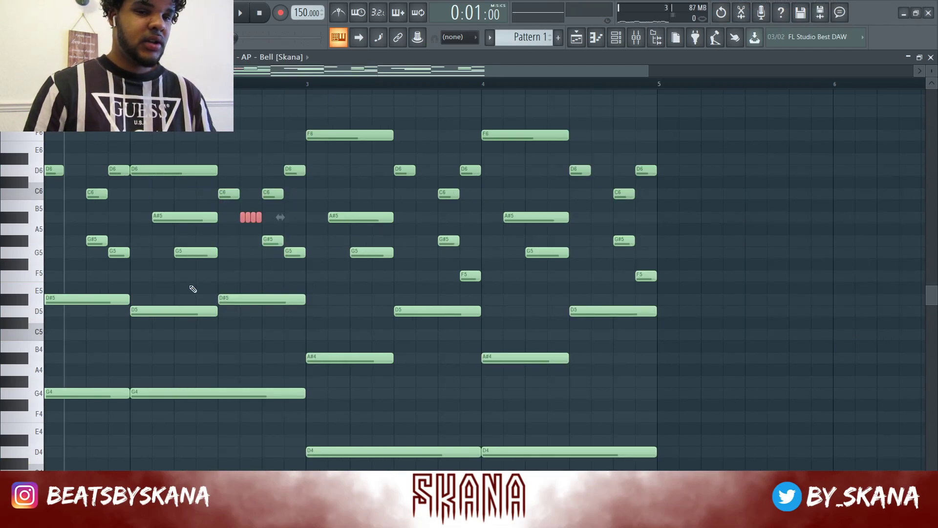
Step: Shape the velocities of the four short A#5 roll notes in bar 2 into a rising ramp
scroll(193, 289, "up", 3)
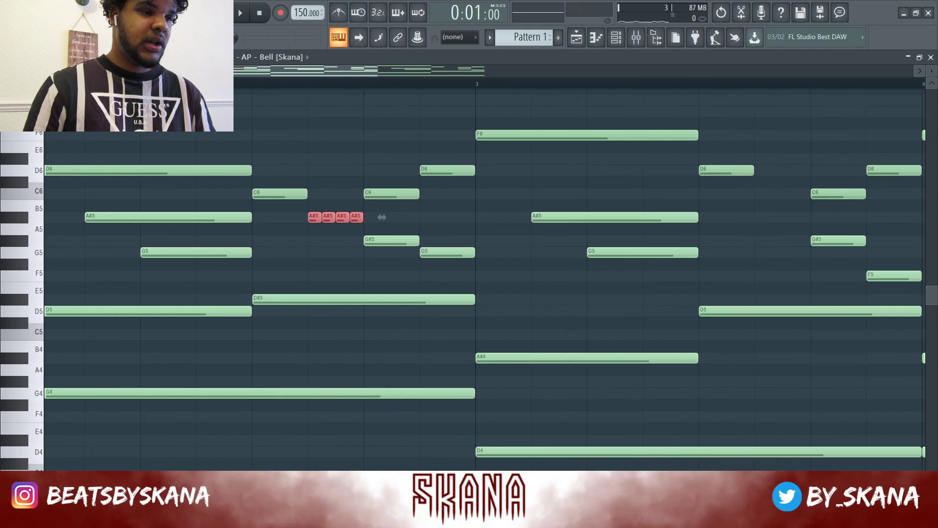
left_click_drag(434, 470, 381, 304)
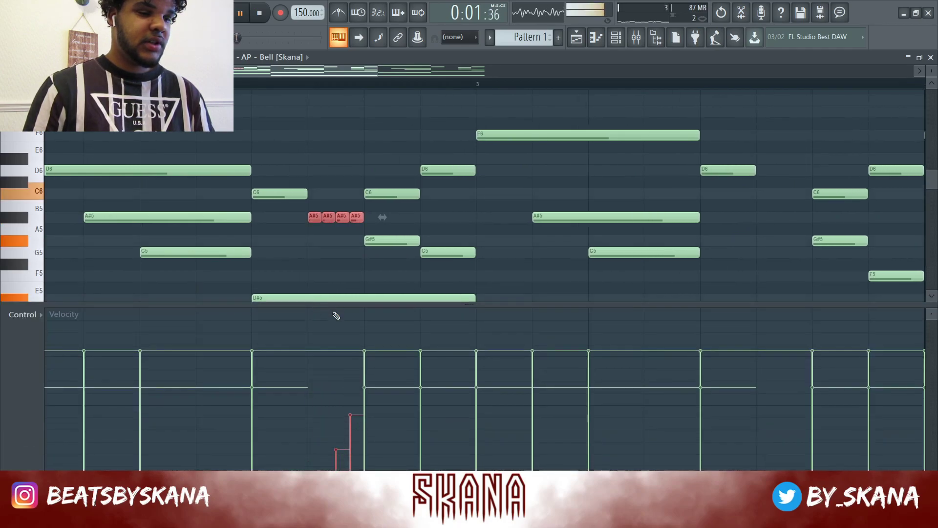
left_click_drag(340, 313, 340, 469)
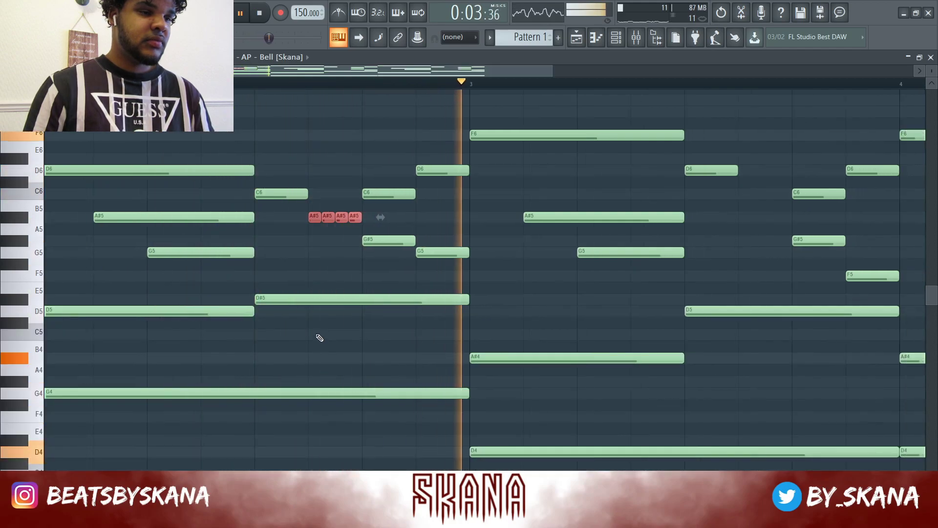
scroll(120, 301, "down", 4)
left_click(259, 13)
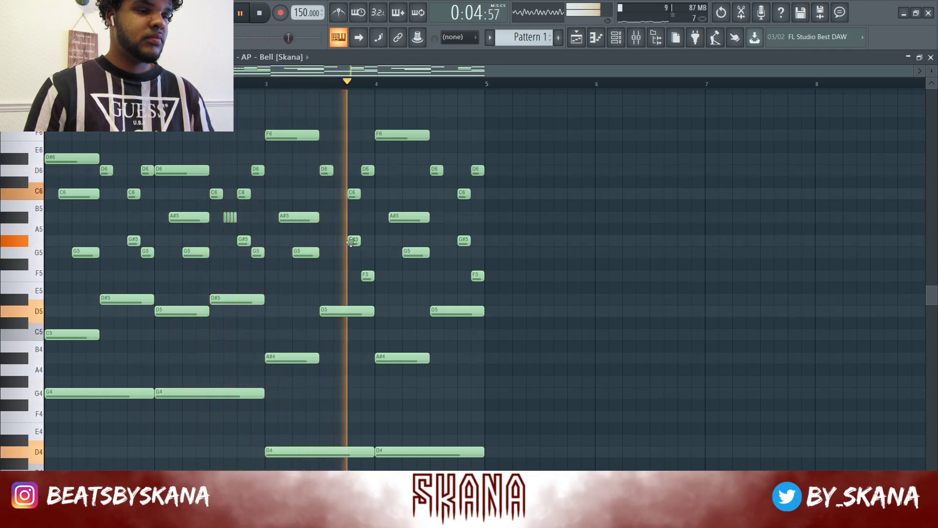
Step: Lower the F6 notes in bars 3 and 4 to C6, and bar 4's long A#5 and G5 notes to G#5 and F5
key("space")
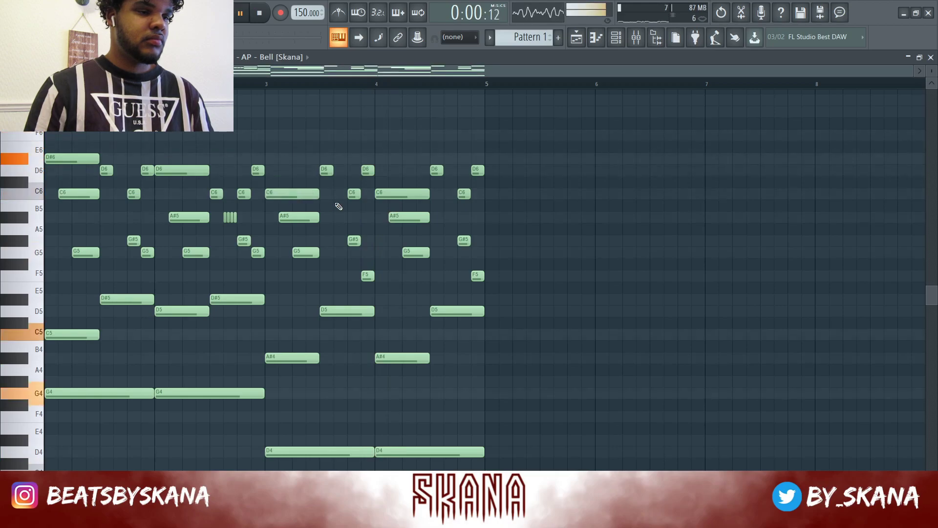
left_click_drag(411, 220, 410, 274)
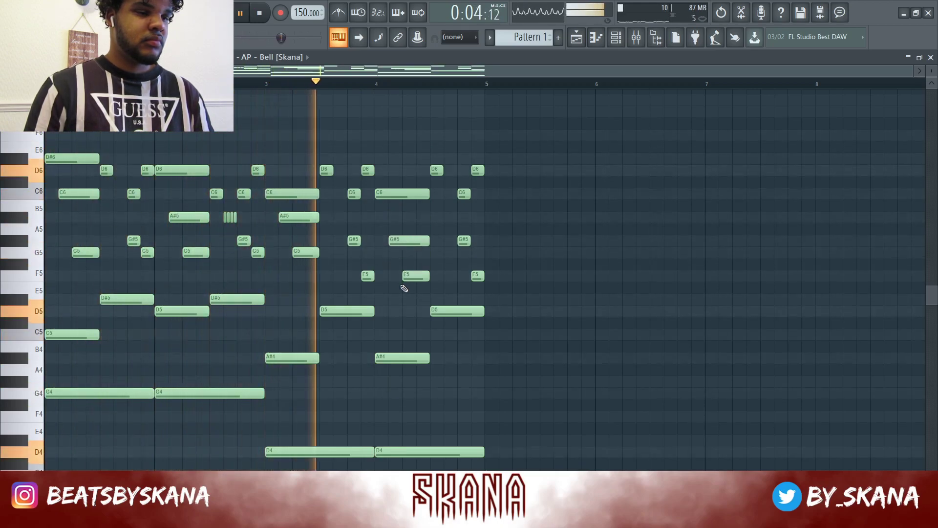
key("space")
Step: Try the bar 4 bass note on F4, place it on A#3 instead and audition the change
left_click_drag(412, 452, 412, 425)
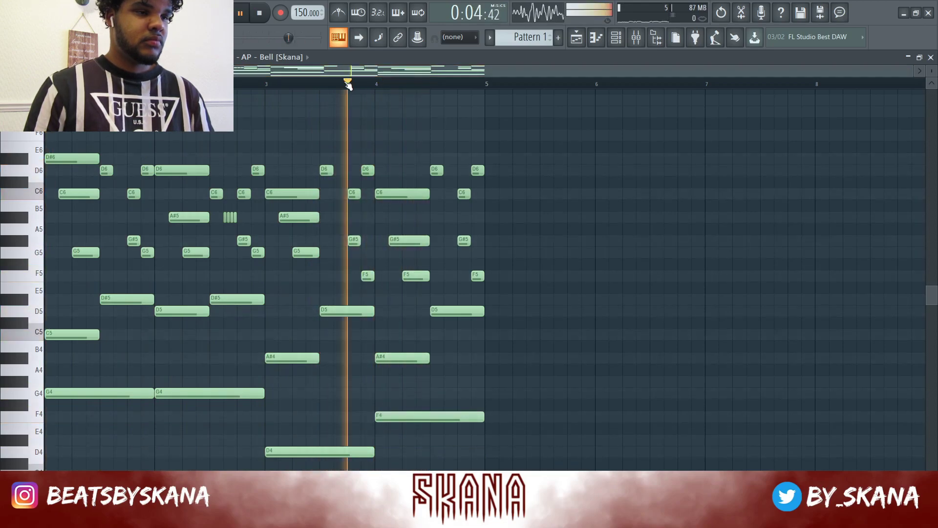
key("space")
left_click_drag(427, 414, 420, 498)
key("space")
key("space")
key("space")
key("space")
key("space")
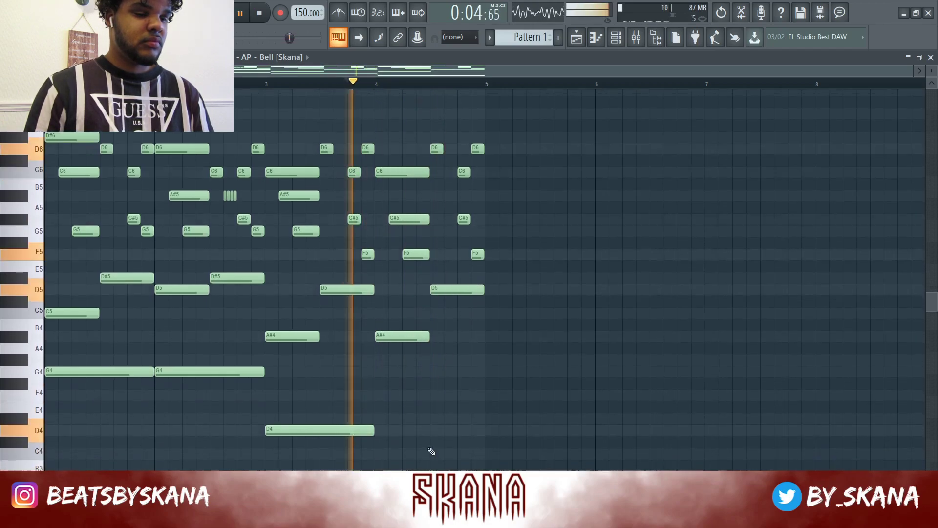
key("space")
key("space")
Step: Raise the bar 2 bass note to G#4 and replace bar 4's closing D6 and F5 notes with G#5 and A#4
scroll(391, 385, "up", 2)
scroll(342, 363, "down", 2)
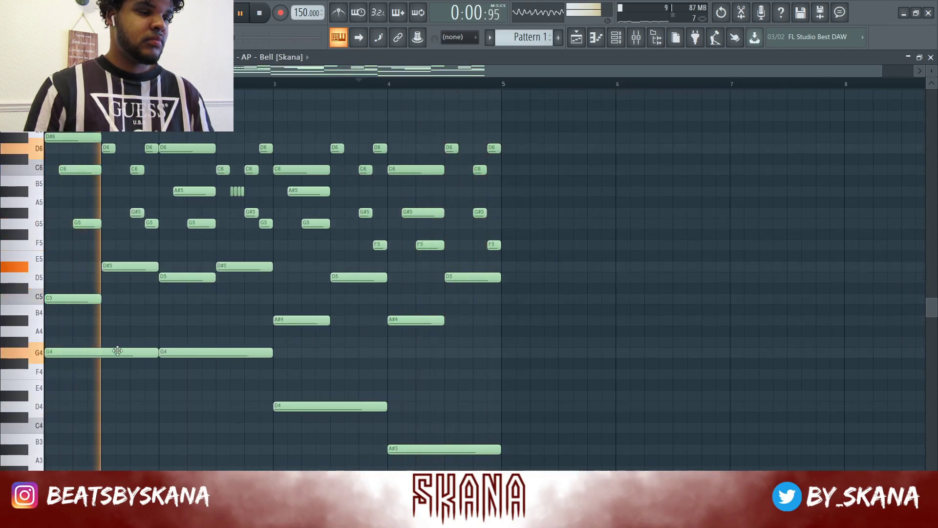
key("space")
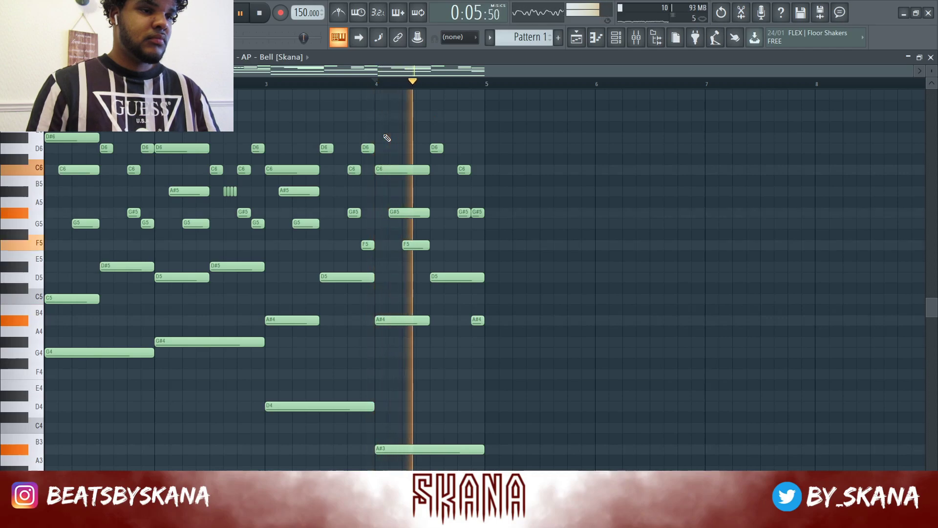
Step: Raise bar 1's long G5 note an octave to G6 and bar 2's long G5 note to F6
key("space")
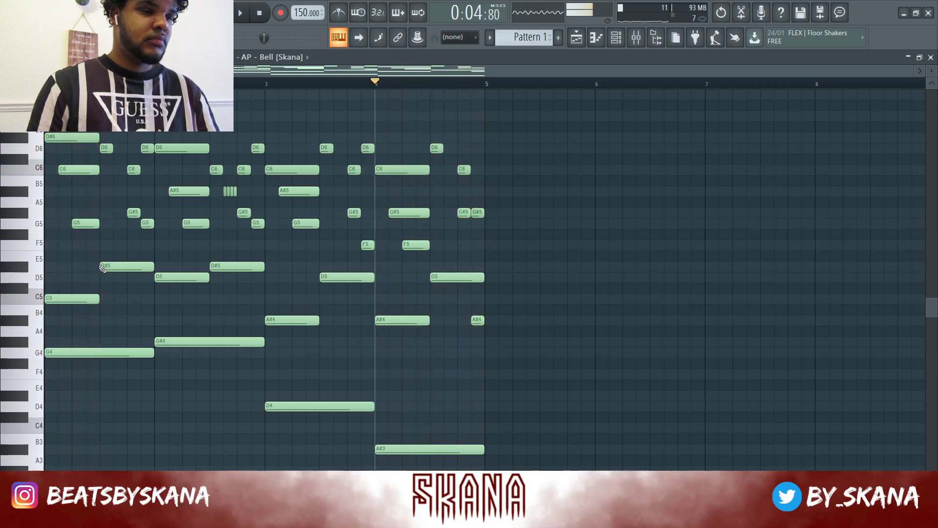
scroll(104, 211, "up", 2)
key("Page_Up")
key("Page_Up")
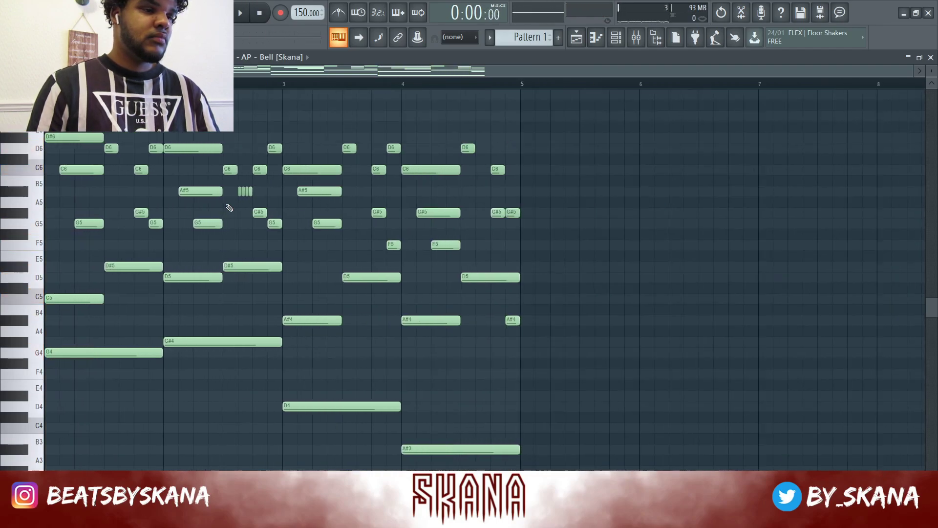
scroll(95, 342, "up", 4)
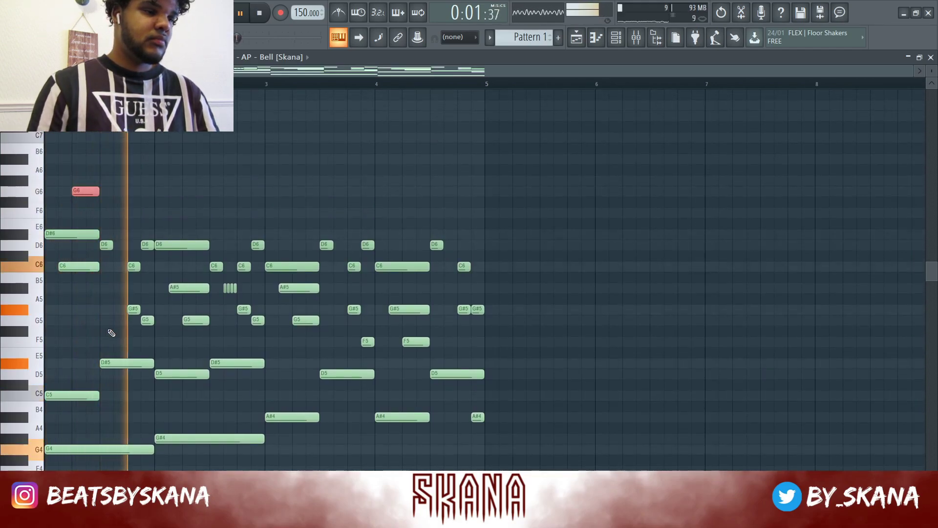
left_click(199, 320)
key("ctrl+Up")
key("space")
key("space")
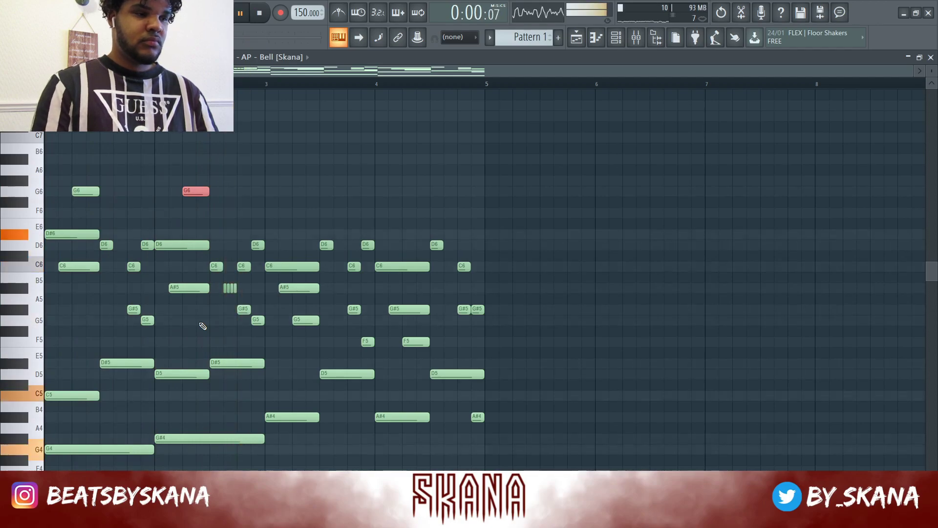
left_click_drag(201, 192, 201, 214)
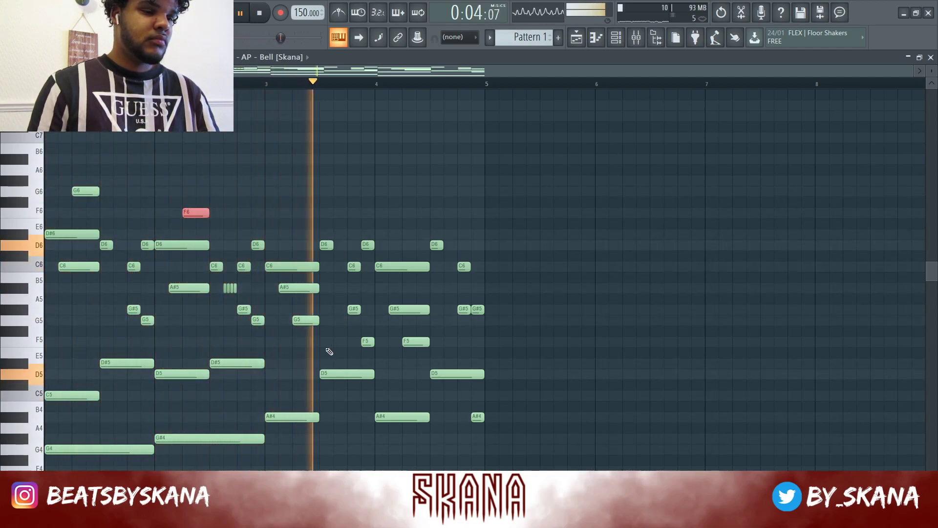
Step: Raise bar 3's long G5 note to G6 and add a G5 note an octave below bar 1's G6
right_click(315, 325, "ctrl")
scroll(318, 332, "down", 1)
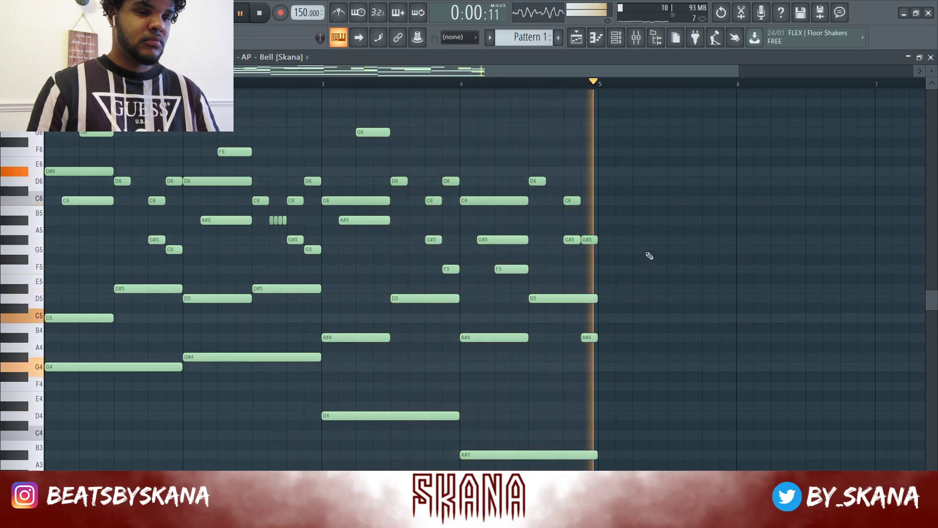
key("space")
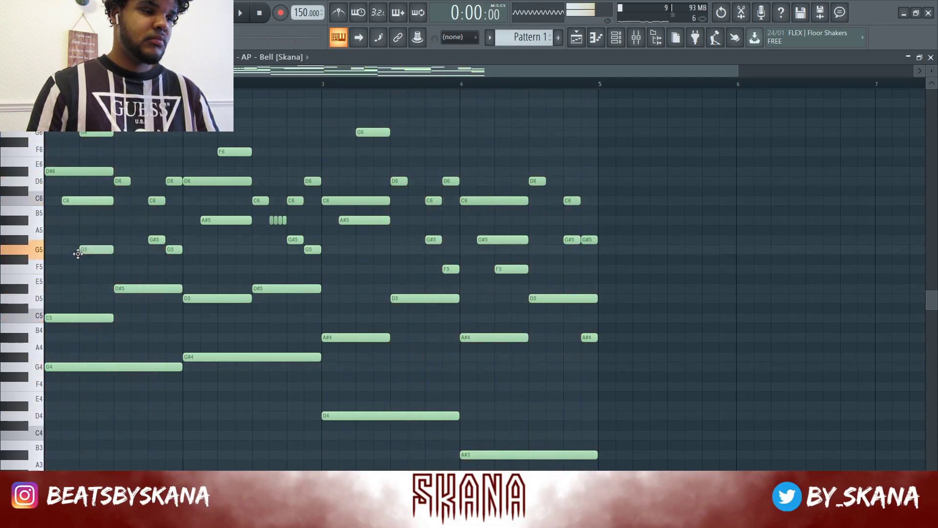
key("space")
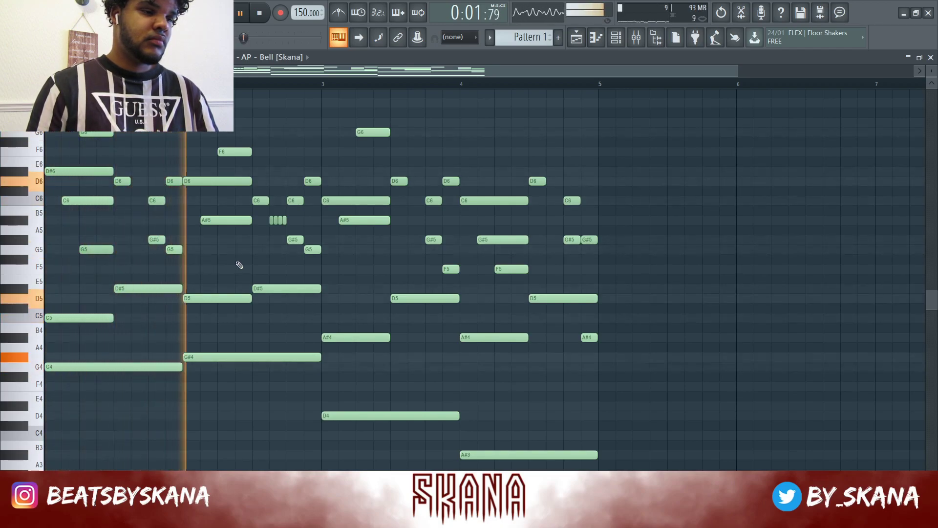
Step: Swap the contents of bars 2 and 3, using the empty area beyond bar 4 as temporary space
left_click_drag(410, 120, 93, 152)
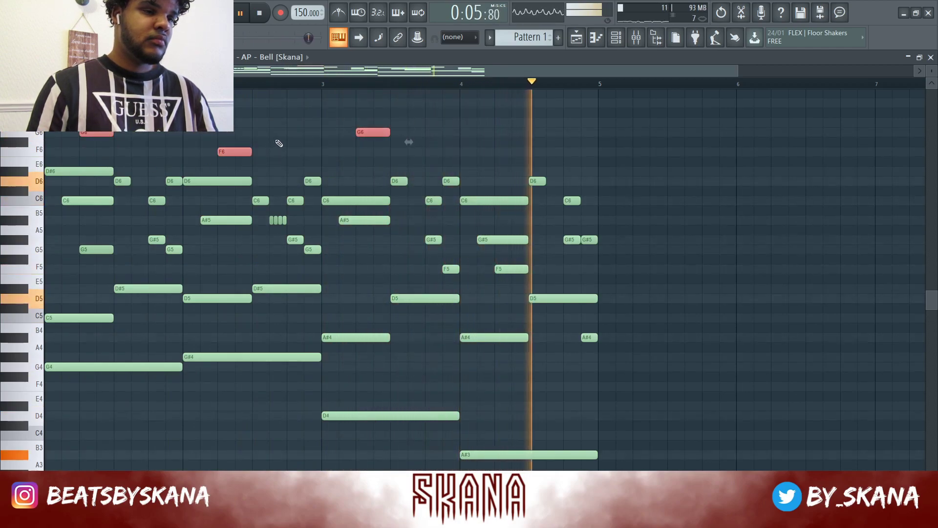
left_click_drag(209, 128, 310, 406)
left_click_drag(244, 359, 658, 362)
left_click_drag(445, 430, 349, 122)
left_click_drag(339, 201, 195, 197)
left_click_drag(384, 138, 510, 380)
key("space")
left_click_drag(440, 167, 592, 455)
left_click_drag(616, 107, 596, 140)
key("space")
left_click(652, 366)
left_click_drag(790, 396, 609, 101)
left_click_drag(611, 216, 345, 214)
key("space")
left_click(409, 163, "ctrl")
scroll(410, 166, "down", 1)
scroll(409, 166, "up", 2)
scroll(410, 170, "down", 3)
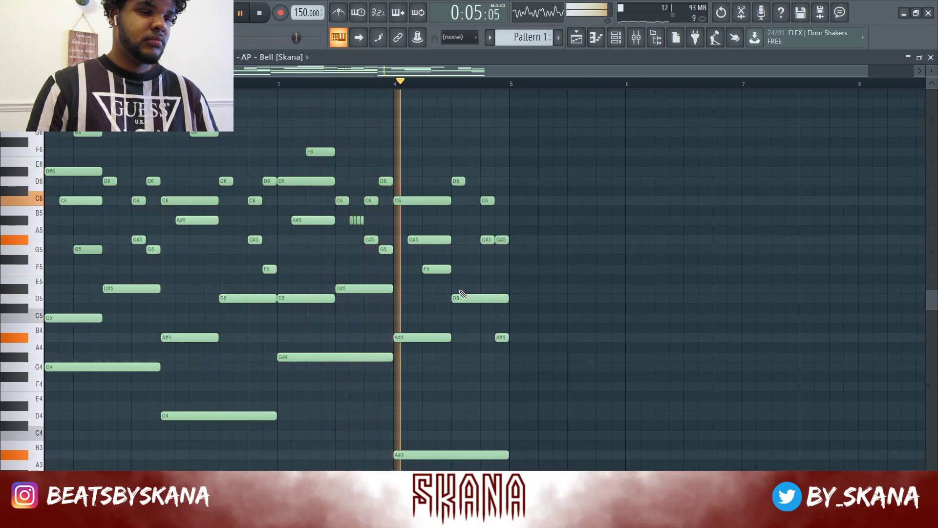
Step: Lower bar 3's bass note to F4 and add a full-bar C4 bass note beneath bar 1's G4
left_click_drag(314, 356, 313, 389)
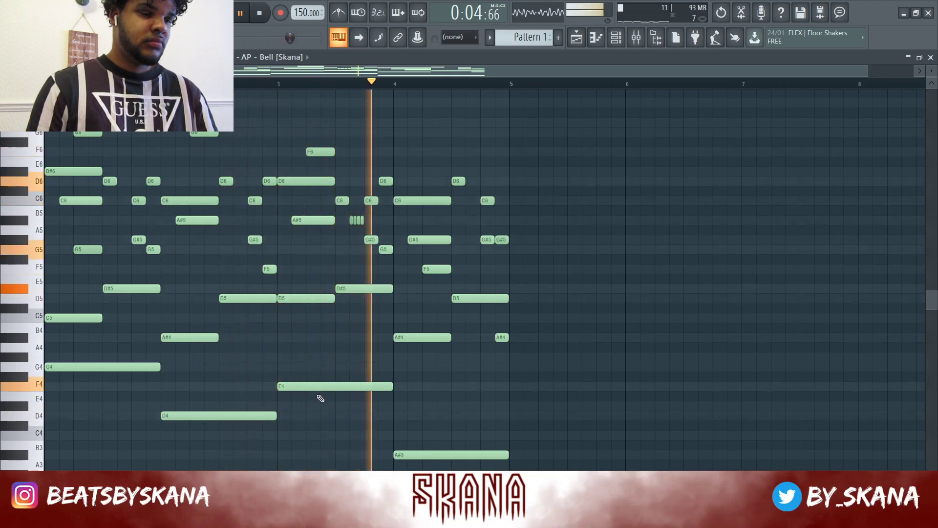
scroll(430, 402, "up", 2)
scroll(429, 402, "down", 2)
key("space")
left_click(115, 366)
scroll(105, 368, "down", 3)
left_click_drag(78, 357, 37, 338)
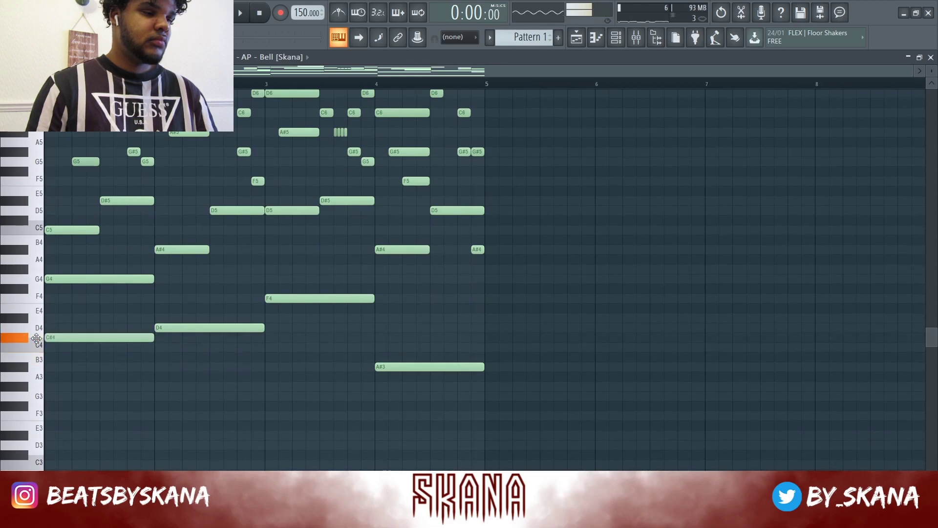
key("space")
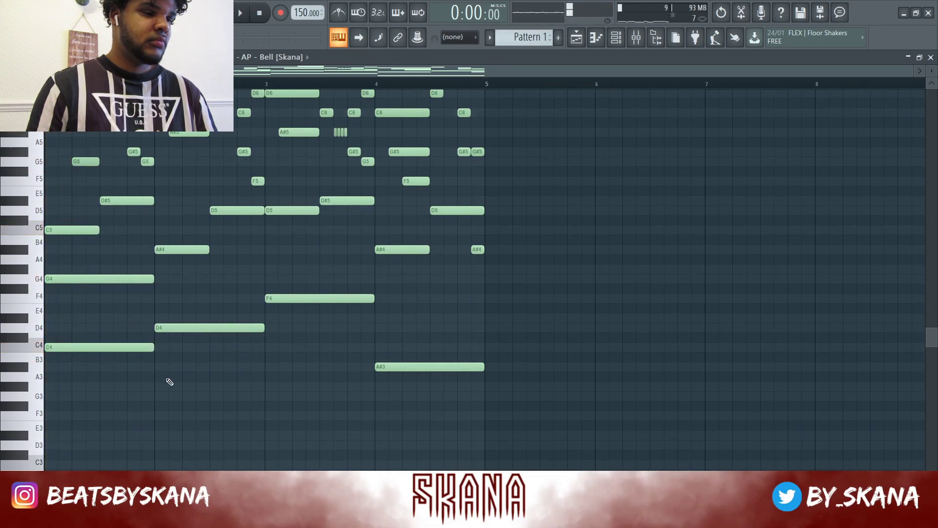
Step: Add a full-bar bass note beneath bar 2's D4, trying A3 and settling on G#3
left_click(168, 377)
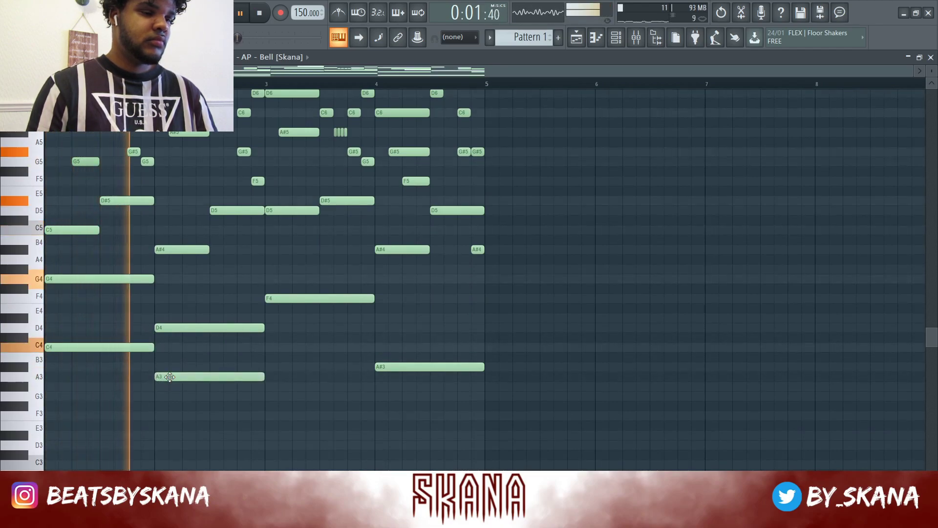
key("space")
left_click(204, 377)
left_click_drag(204, 377, 205, 386)
key("space")
Step: Add full-bar bass notes on A#3 in bar 3 and on F3 in bar 4
left_click(276, 405)
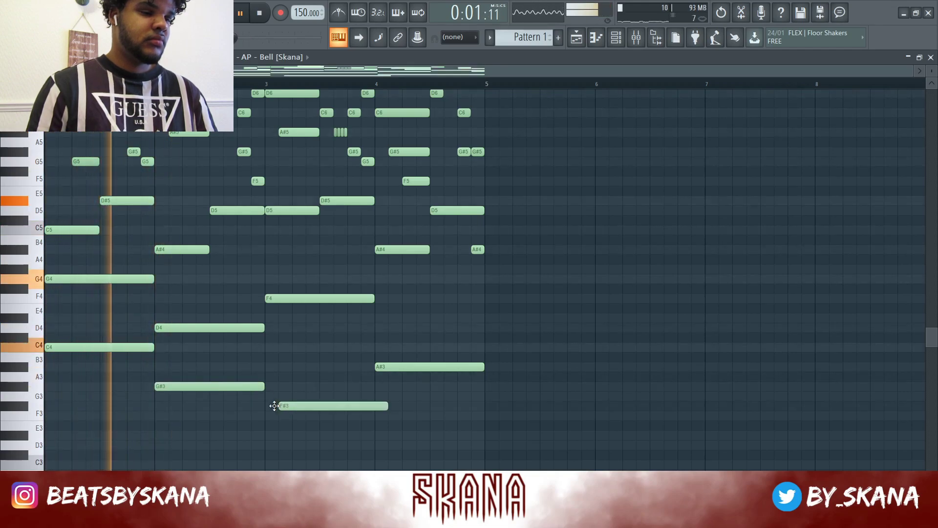
left_click(268, 368)
left_click(379, 405)
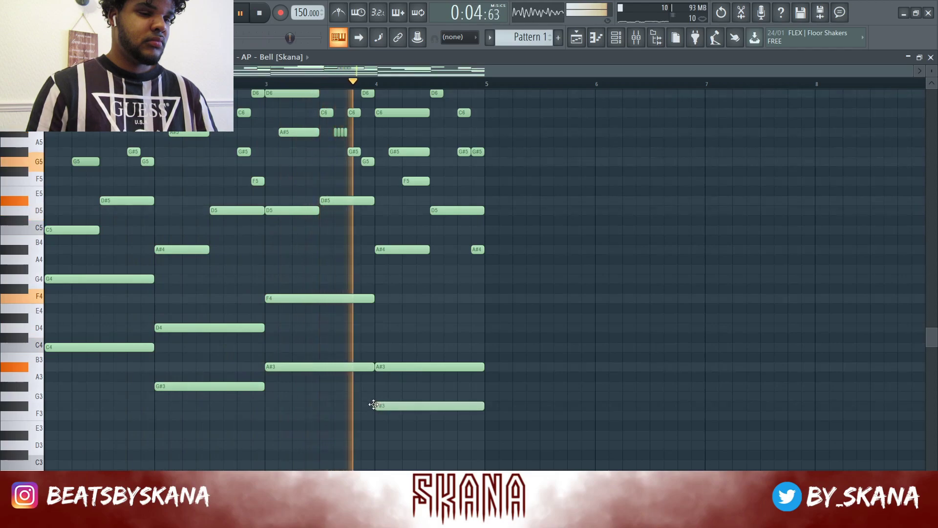
left_click_drag(378, 405, 399, 424)
key("space")
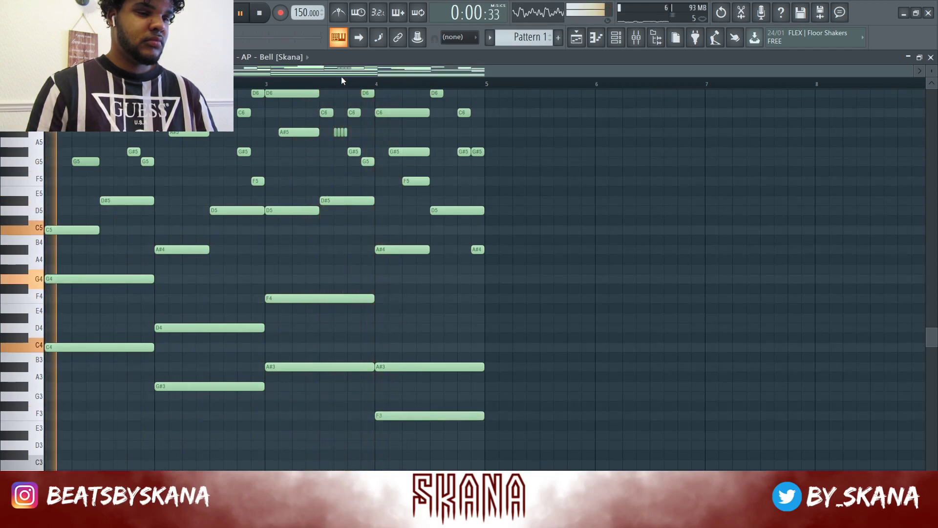
Step: Select every note in the pattern and strum the start times with the note ends preserved
left_click_drag(485, 439, 59, 276)
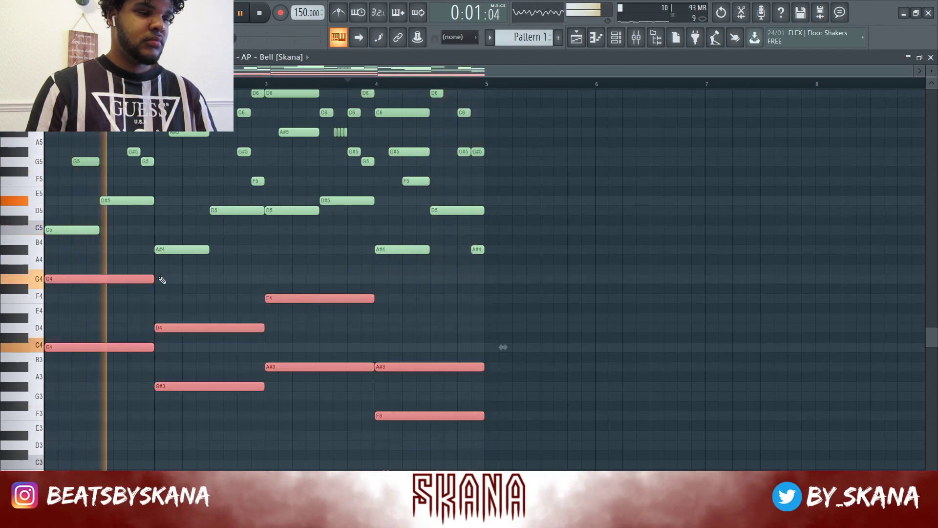
scroll(162, 280, "down", 3)
scroll(270, 293, "up", 6)
scroll(293, 315, "down", 2)
left_click_drag(512, 468, 46, 131)
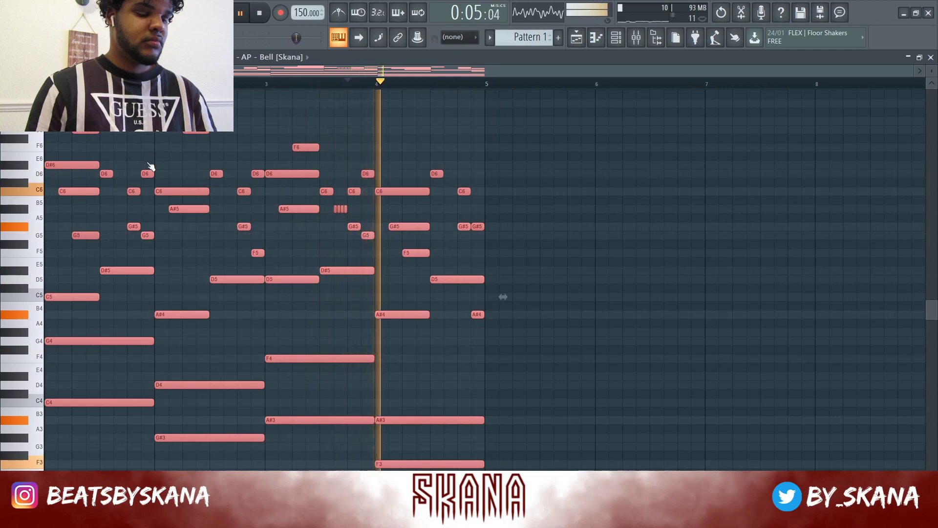
key("alt+s")
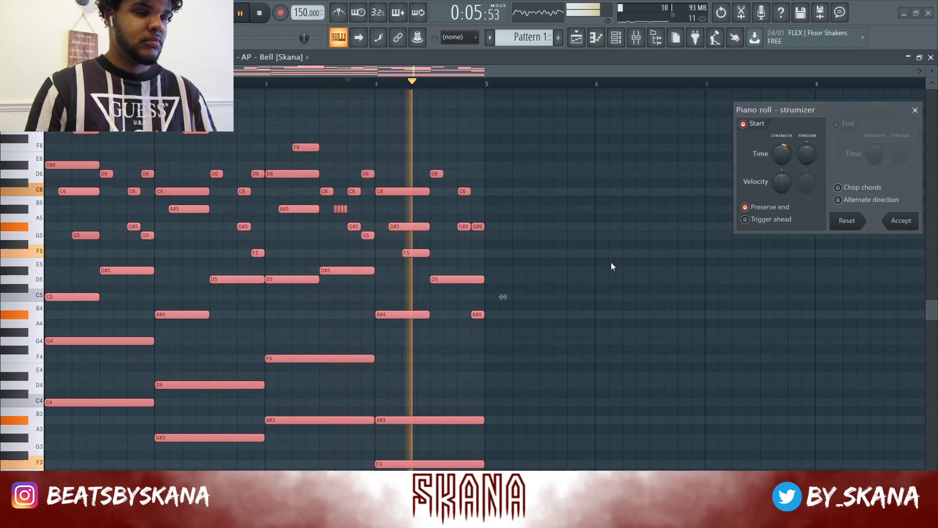
left_click(899, 220)
Step: Randomize the velocity levels of all selected notes with the pattern generator off
key("alt+r")
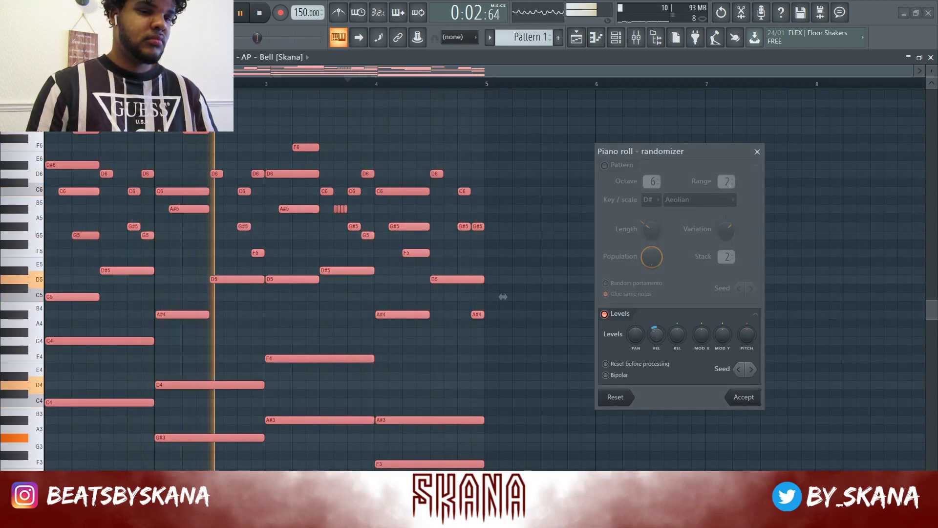
left_click(728, 396)
key("space")
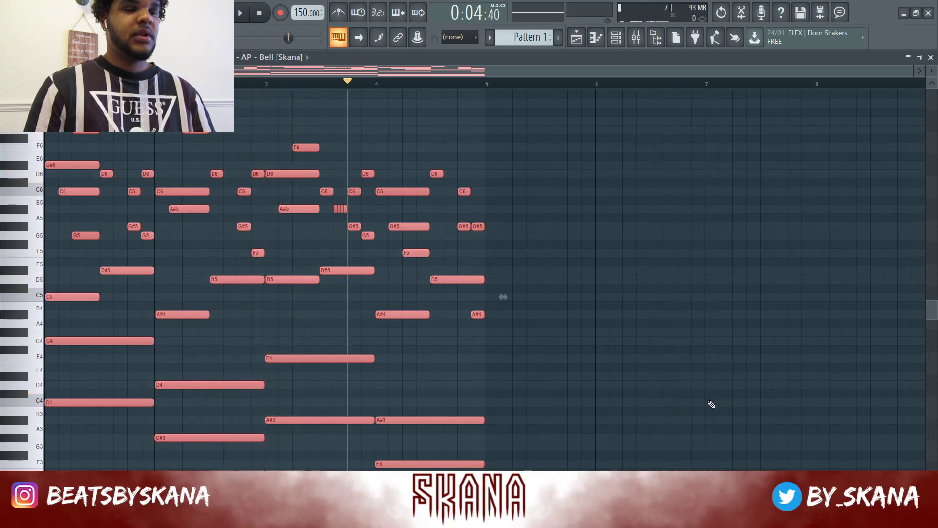
Step: Duplicate the four-bar melody into bars 5 to 8 and play it from the second half of bar 4
key("ctrl+b")
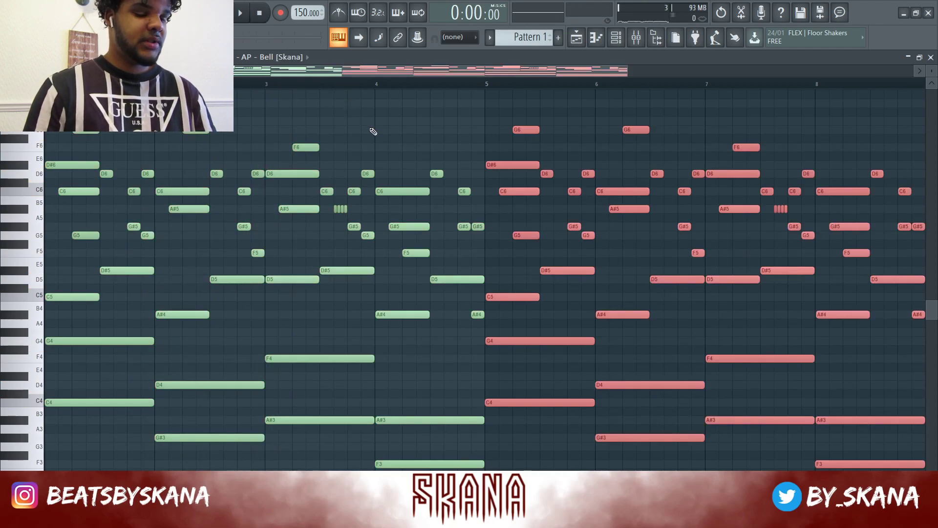
scroll(373, 129, "down", 2)
left_click(312, 84)
key("space")
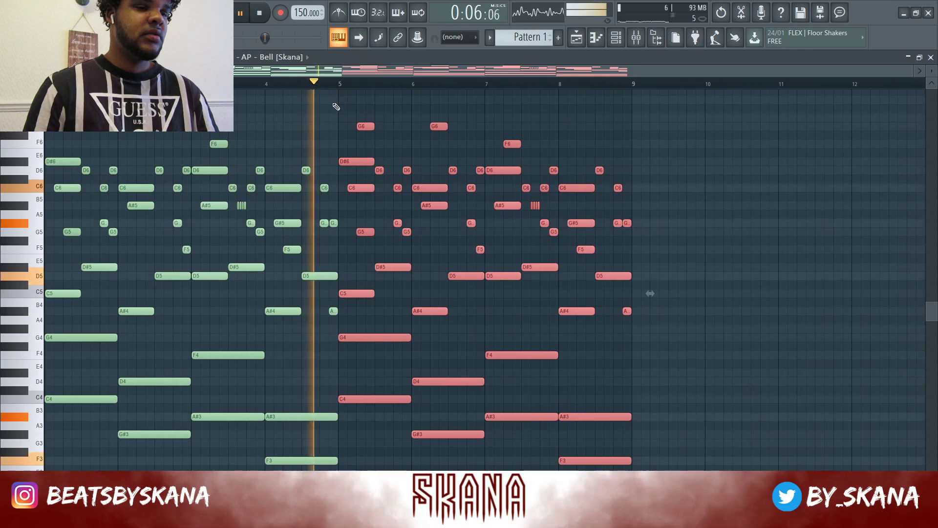
Step: Raise bar 6's long C6 note to D#6 and try its G6 note on G#6
left_click(421, 155)
key("space")
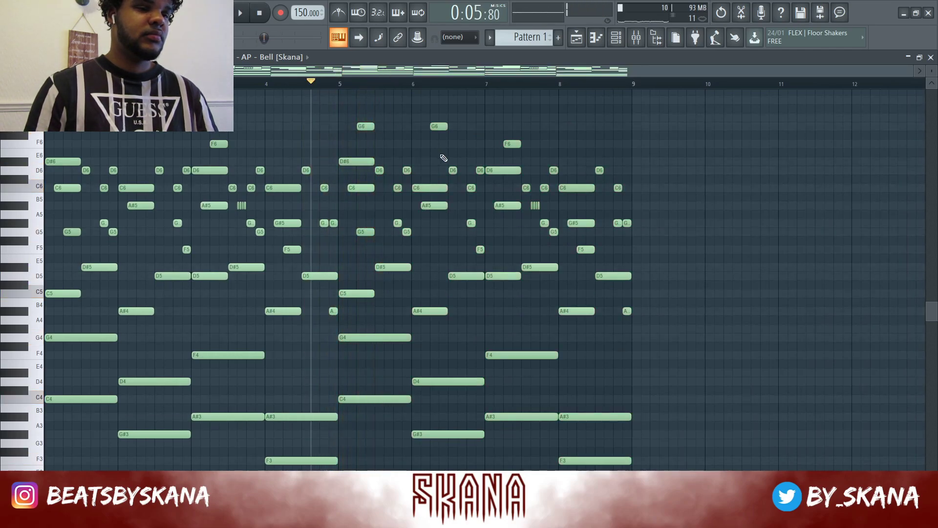
key("space")
left_click_drag(440, 197, 436, 170)
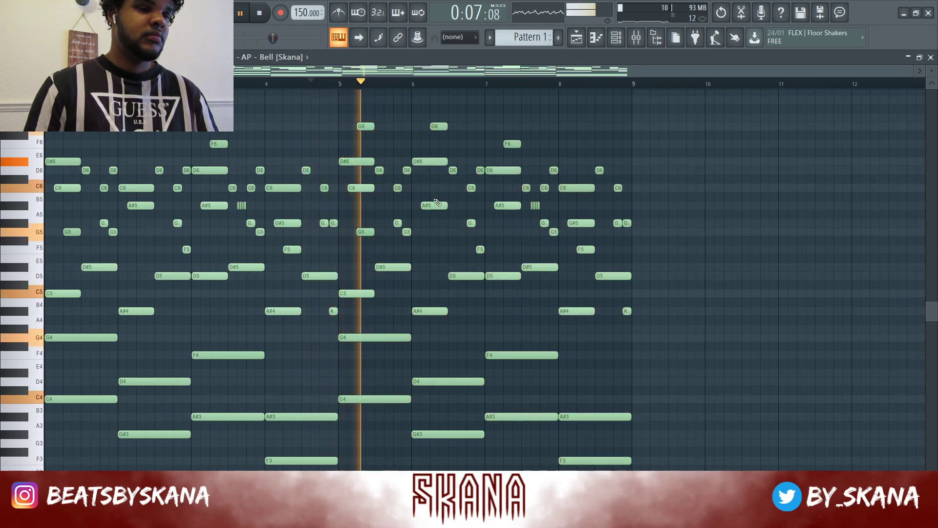
key("space")
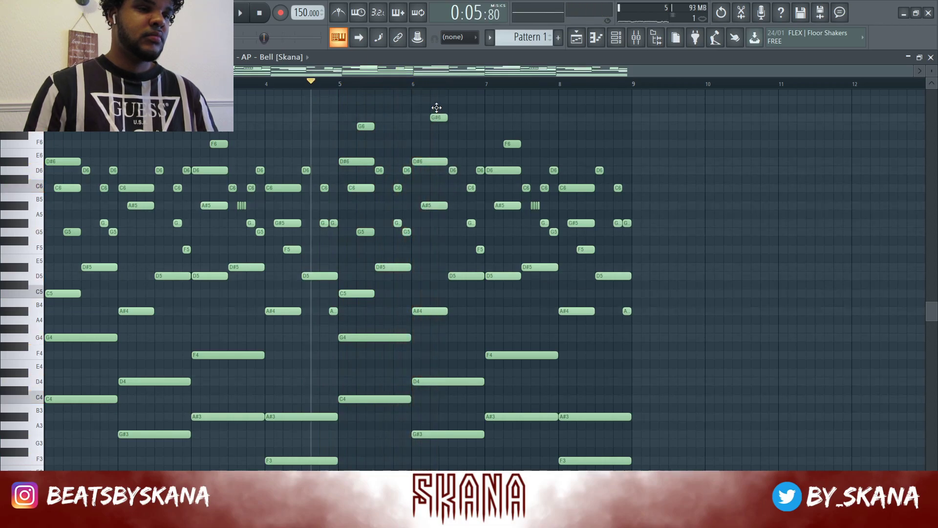
Step: Rework bar 6's other long upper notes to F6 and C6, and lower bar 7's D#5 note to C5
left_click(385, 80)
key("space")
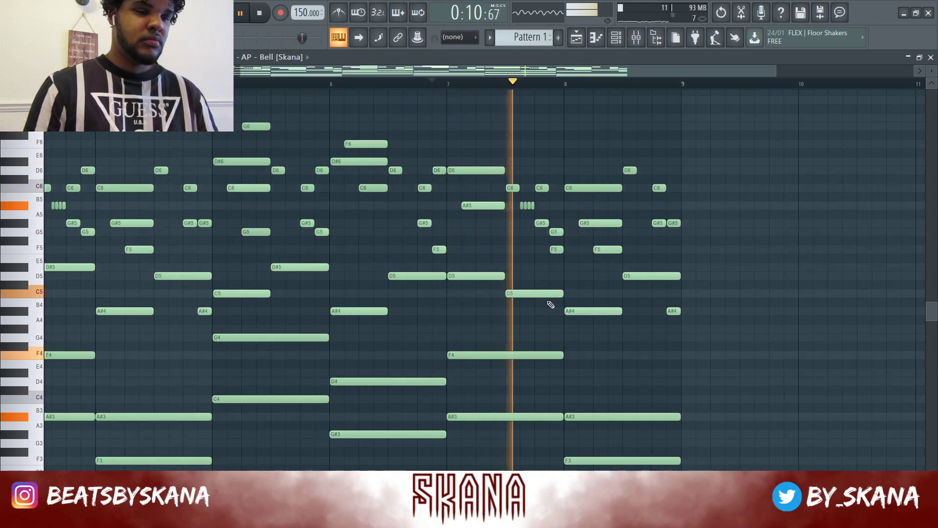
key("space")
key("space")
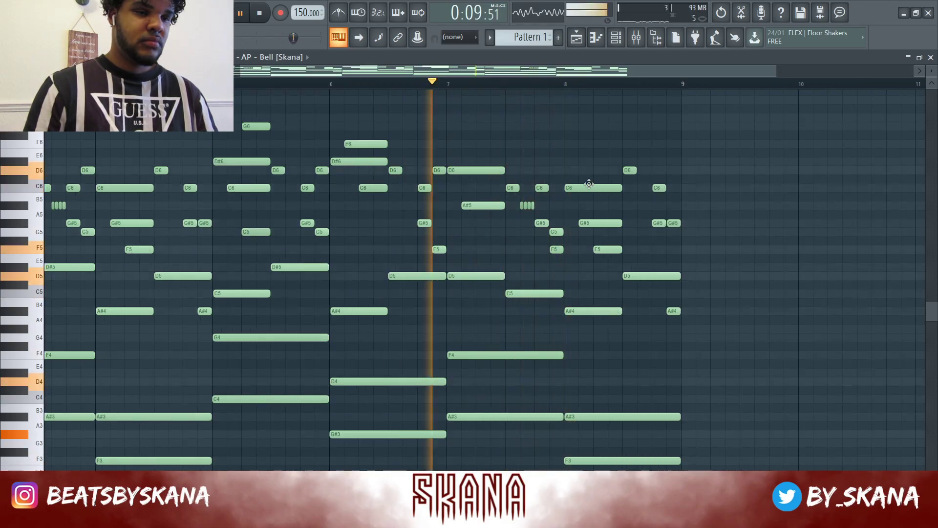
Step: Lower bar 8's opening C6 to A#5, delete its F5 note and move the long G#5 down to F5
left_click_drag(592, 187, 594, 205)
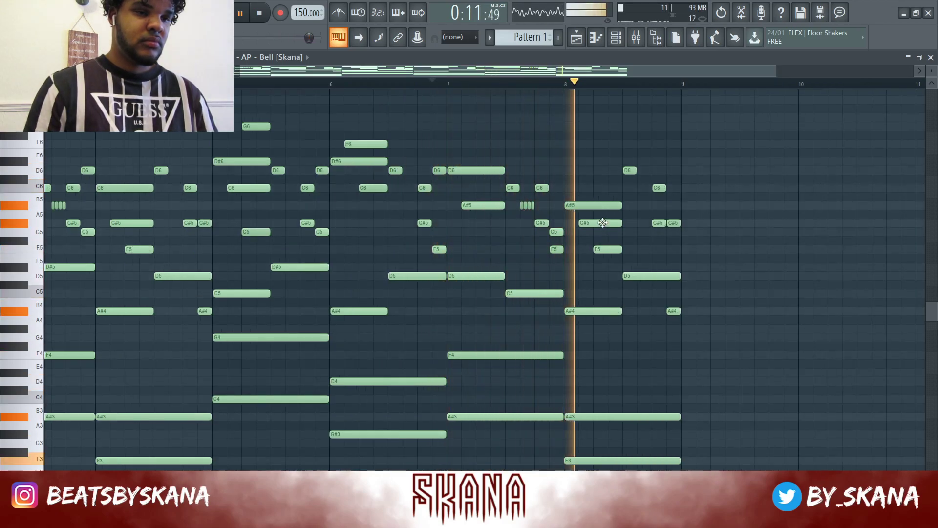
key("space")
key("space")
right_click(611, 248)
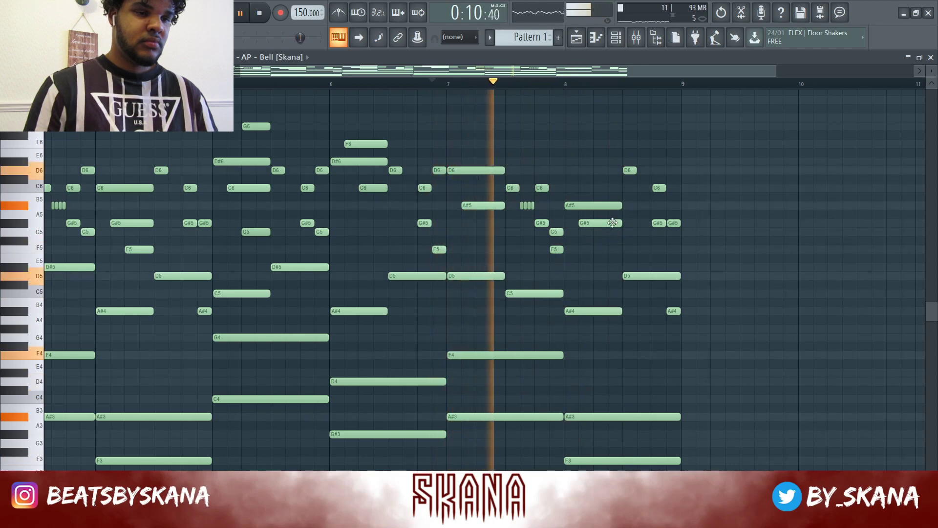
left_click_drag(605, 223, 609, 249)
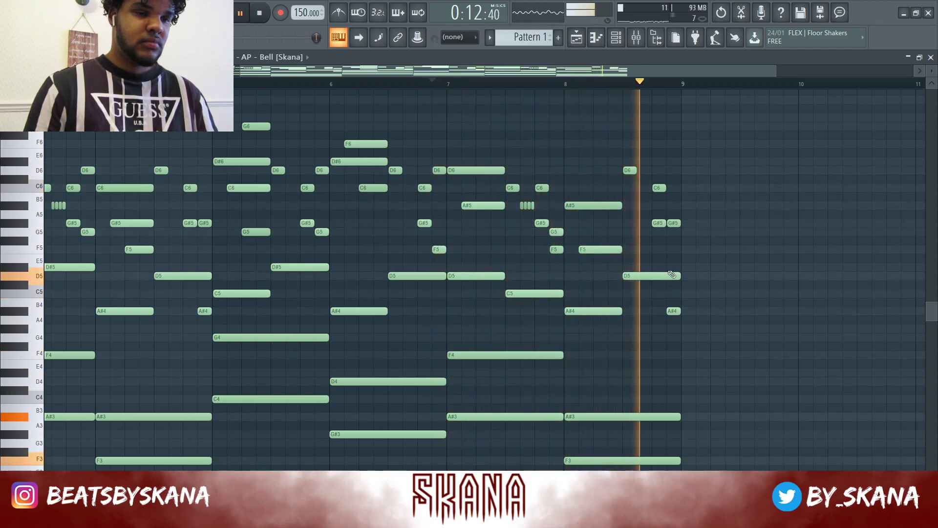
Step: Delete the short G#5 and A#4 notes on the last eighth of bar 8
key("space")
key("space")
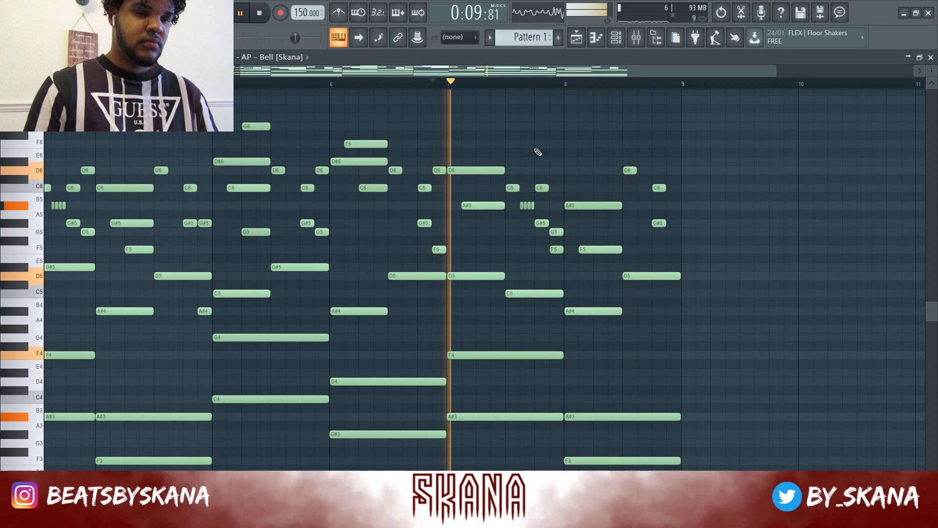
left_click(33, 57)
left_click(70, 191)
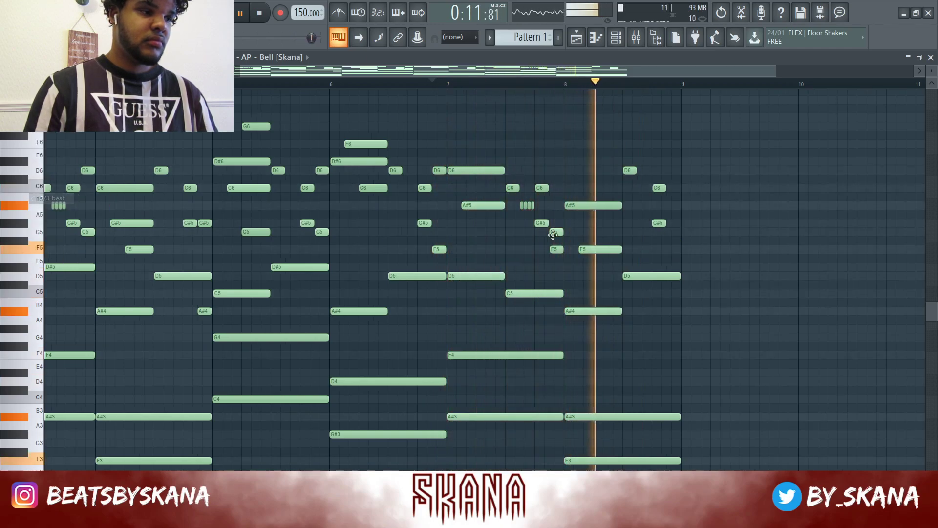
Step: Add a short A#5 followed by a short G5 at the end of bar 8, ending the G5 at the bar line
left_click(679, 206)
key("space")
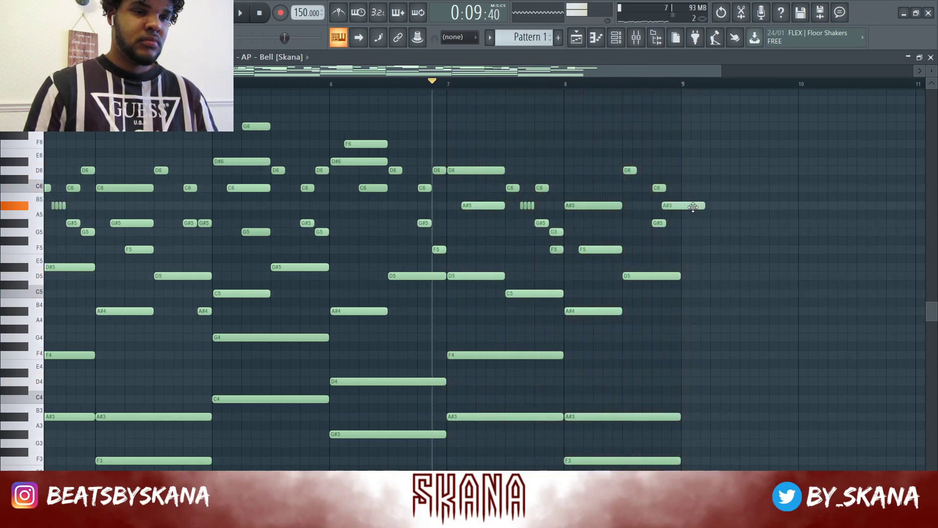
key("space")
left_click_drag(704, 206, 678, 206)
left_click(672, 232)
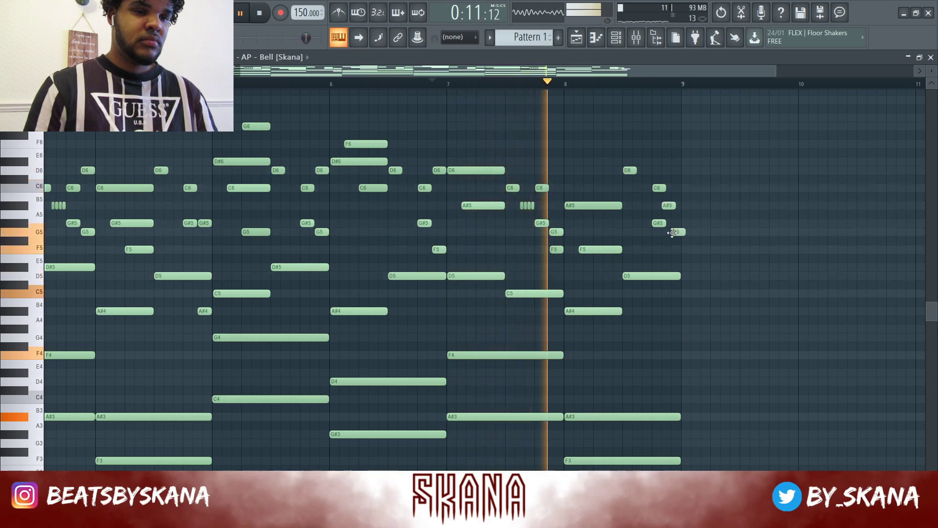
key("space")
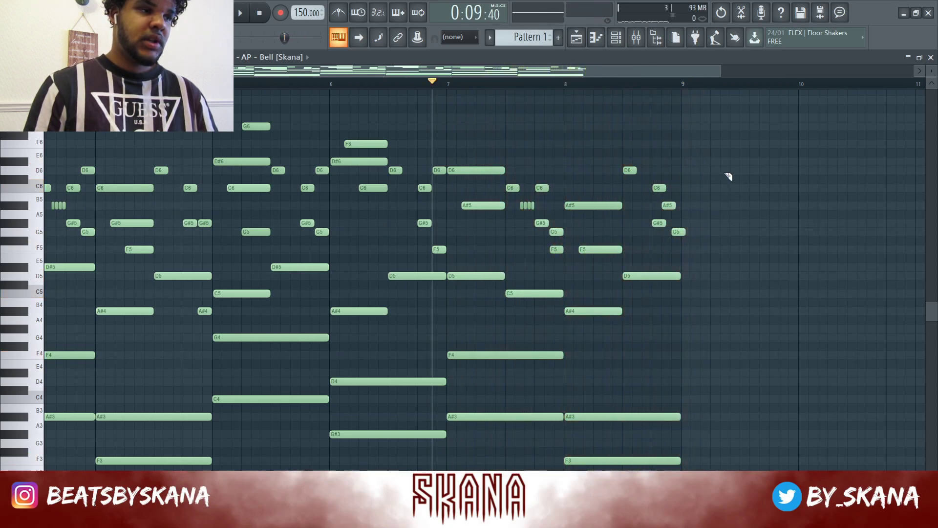
left_click_drag(684, 231, 681, 232)
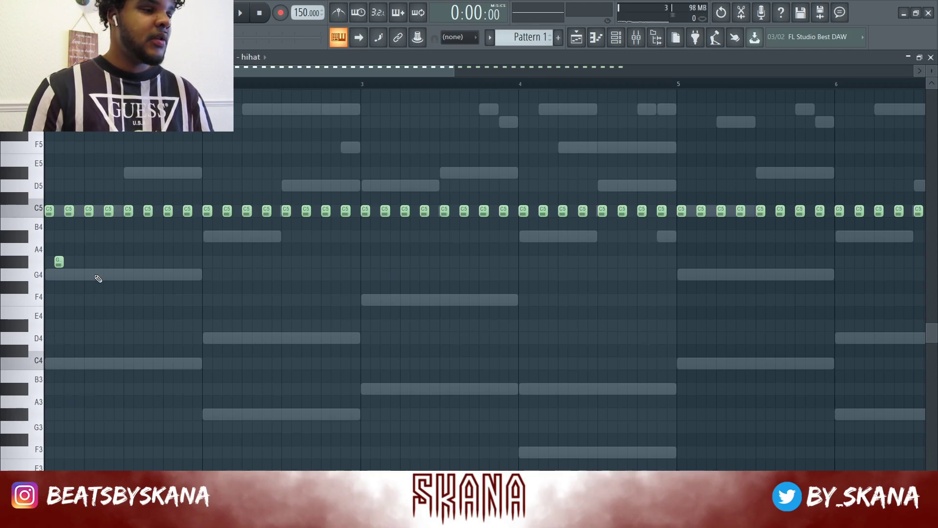
Step: Undo the latest hi-hat edits and place a G#4 hi-hat between the first two C5 hits of bar 1
key("ctrl+z")
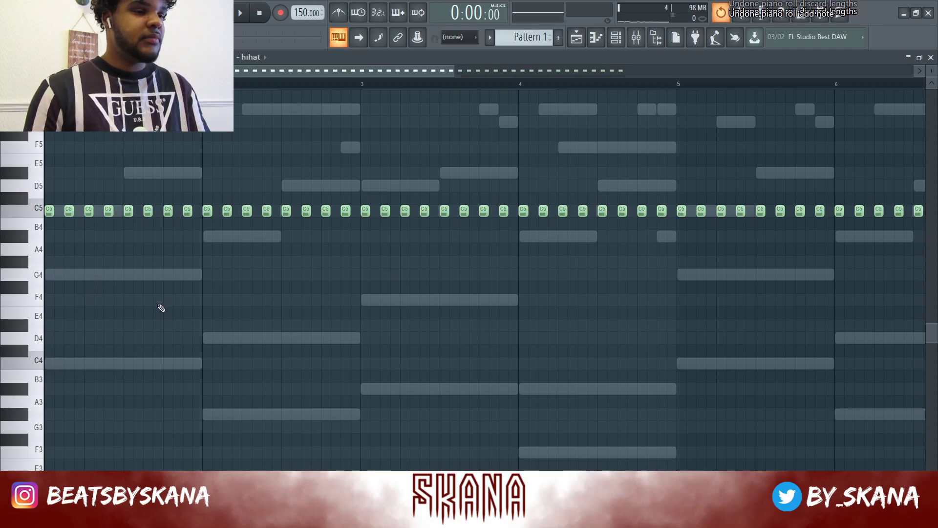
key("ctrl+z")
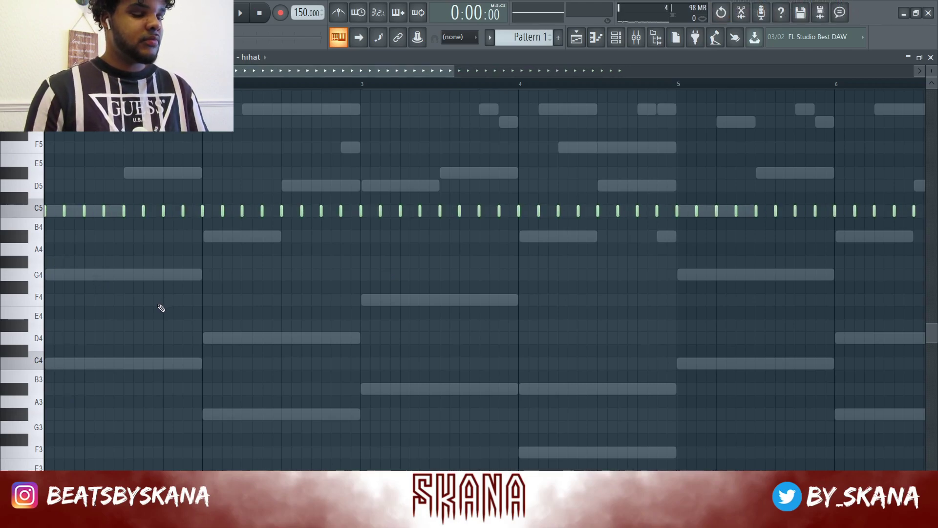
key("ctrl+z")
scroll(63, 226, "up", 3, "ctrl")
scroll(50, 272, "down", 4, "ctrl")
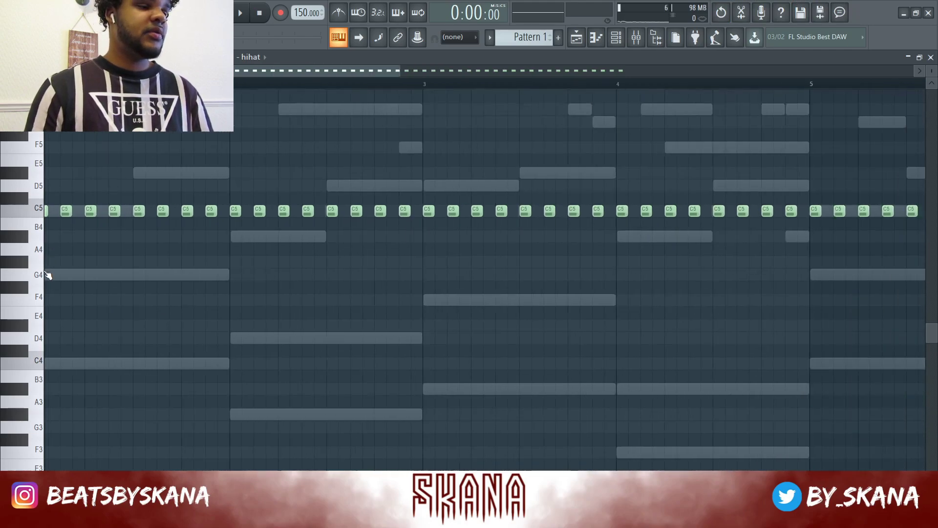
scroll(27, 254, "up", 2, "ctrl")
key("space")
key("space")
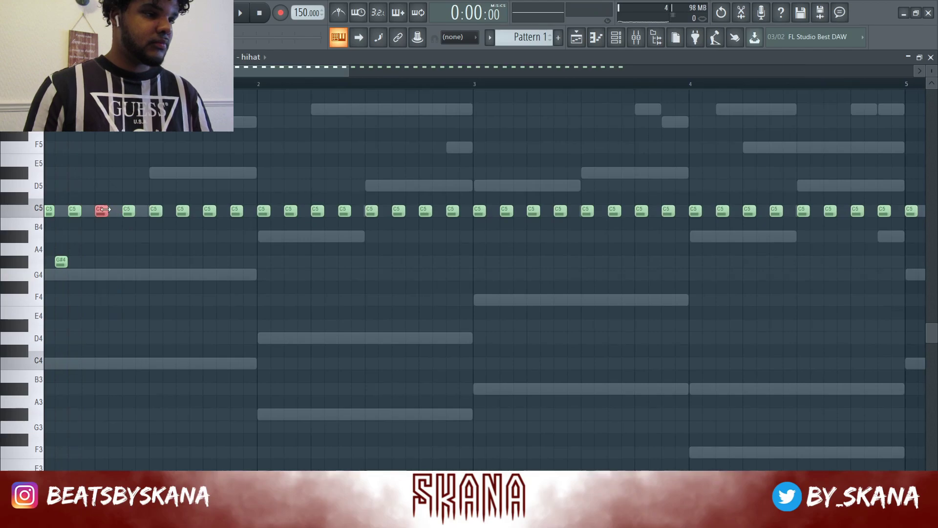
Step: Chop the third C5 hi-hat of bar 1 into four equal hits with the Chopper
key("ctrl+u")
key("space")
key("space")
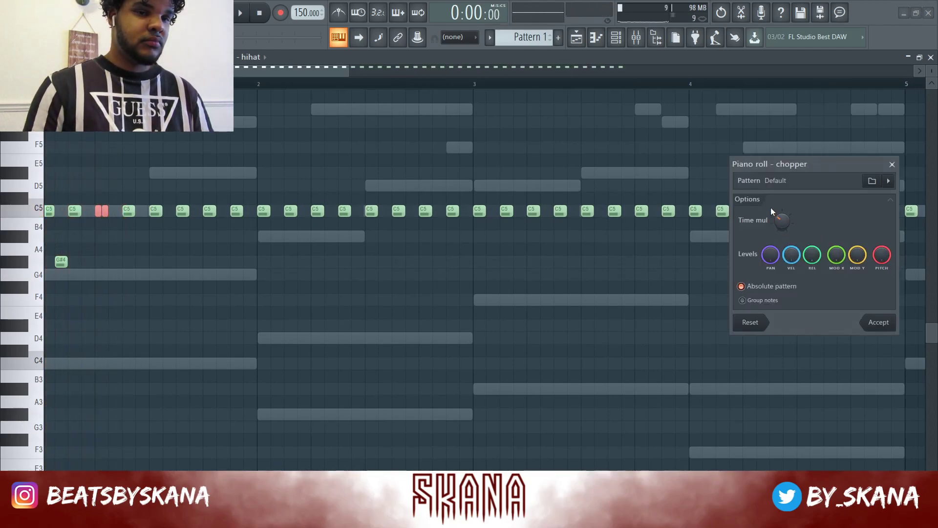
key("space")
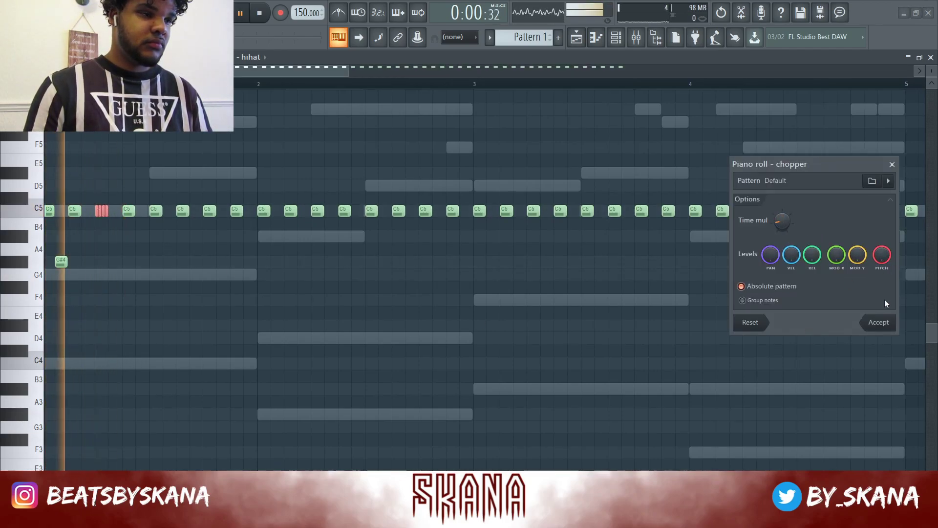
left_click(877, 323)
key("space")
Step: Repitch the four chopped hits in bar 1 as a descending roll on F5, F5, D#5 and C#5
scroll(14, 283, "up", 3)
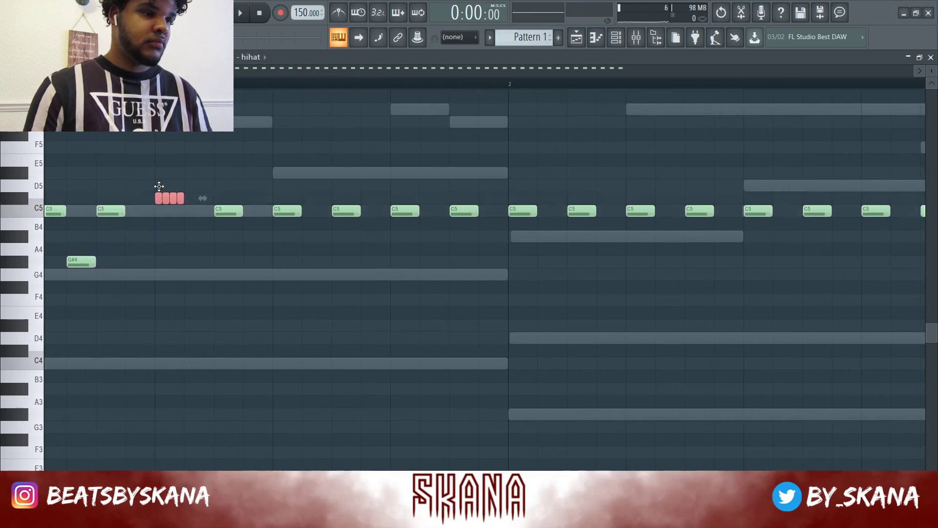
key("ctrl+d")
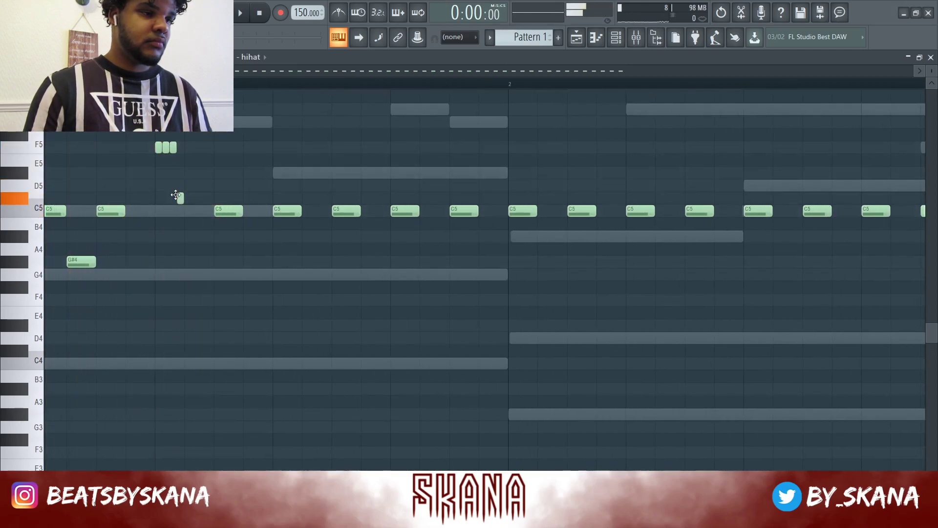
left_click_drag(172, 153, 173, 173)
key("space")
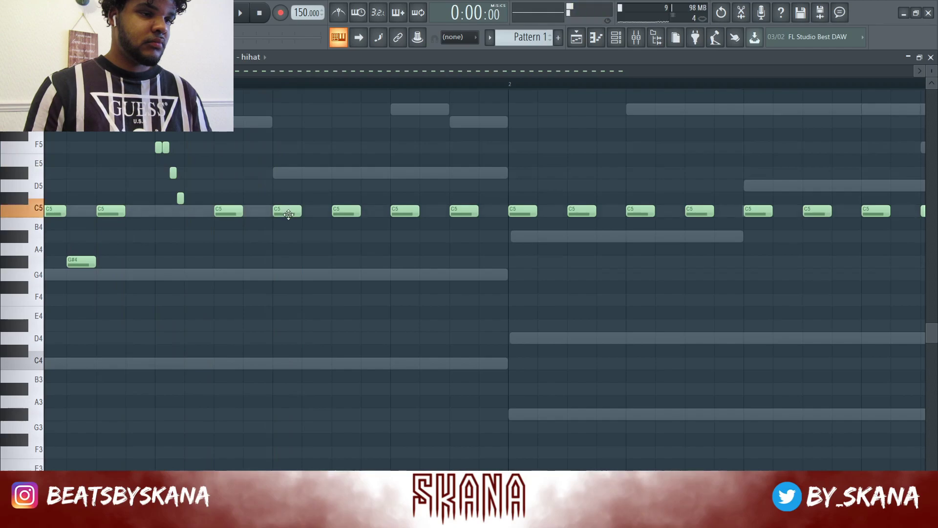
Step: Lower bar 1's beat-three hi-hat to G#4, and add an A#3 hit after it and two G4 hits in beat four
scroll(274, 371, "down", 3)
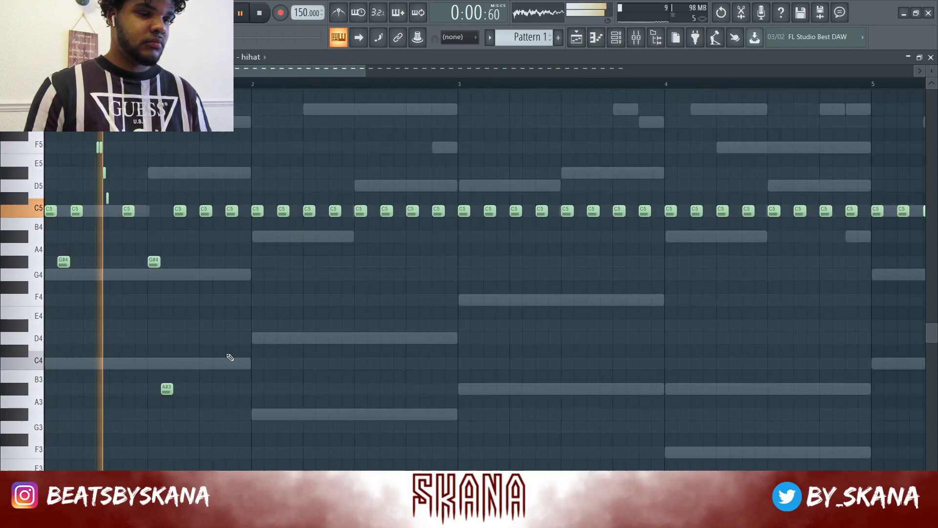
key("space")
left_click_drag(224, 275, 212, 275)
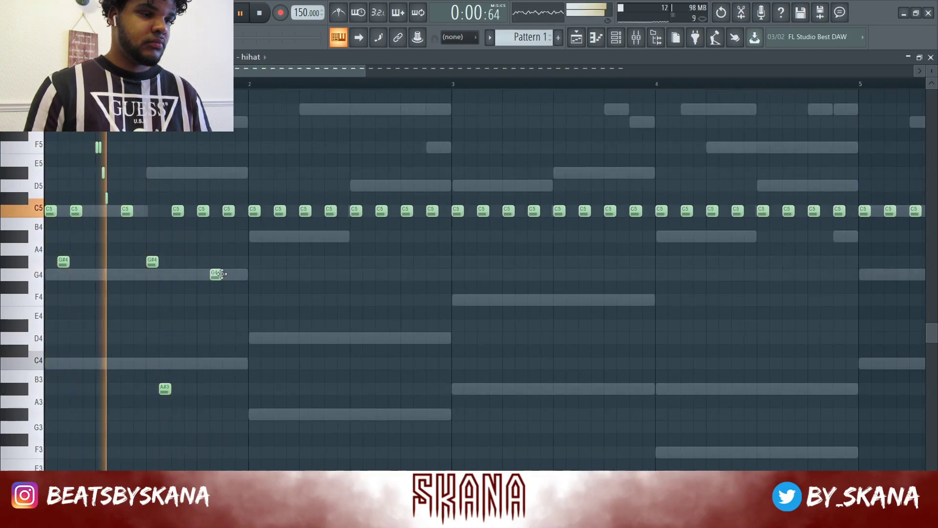
left_click(241, 274)
key("space")
scroll(64, 336, "up", 2)
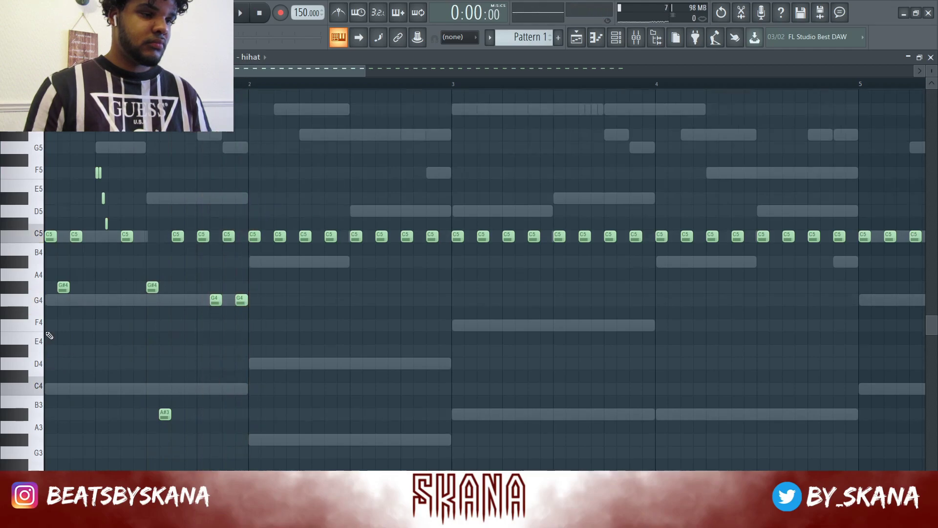
scroll(64, 332, "up", 3)
key("space")
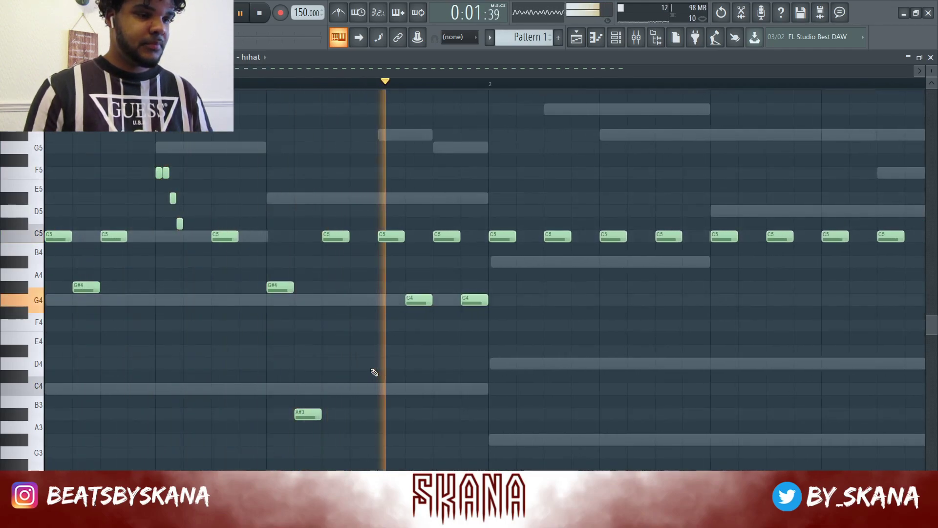
Step: Move bar 1's two G4 hi-hats earlier, to the 12th and 14th sixteenth steps
key("space")
left_click_drag(368, 310, 359, 308)
key("space")
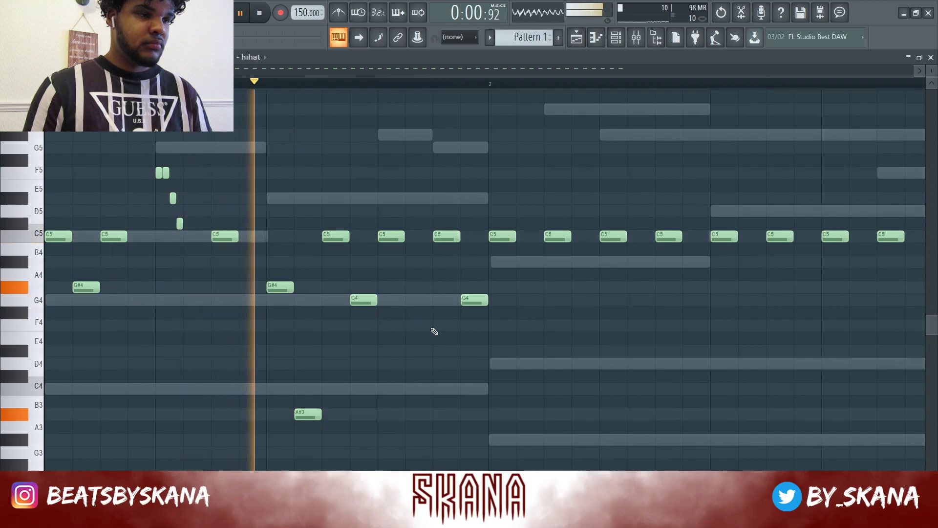
key("space")
key("space")
left_click_drag(466, 303, 415, 304)
Step: Chop the second G4 hi-hat of bar 1 into two short hits with the Chopper
left_click(423, 303, "ctrl")
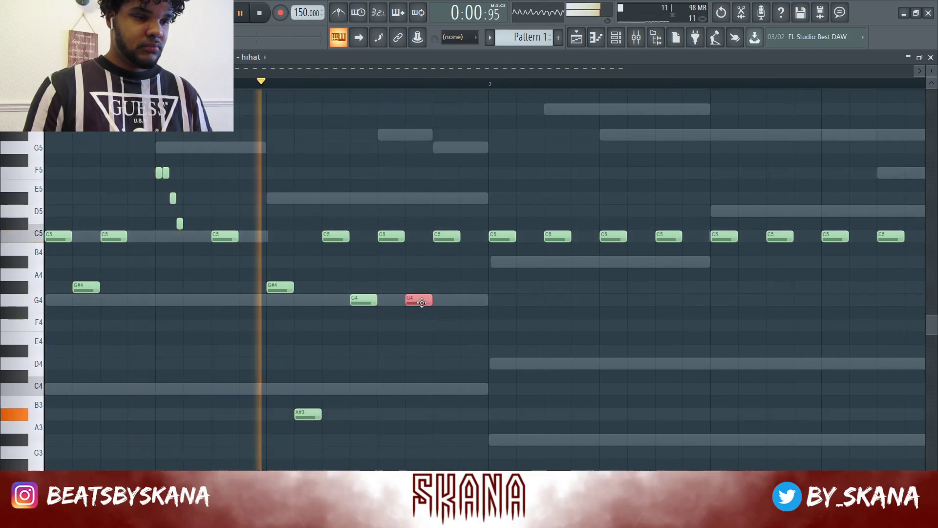
key("alt+u")
key("space")
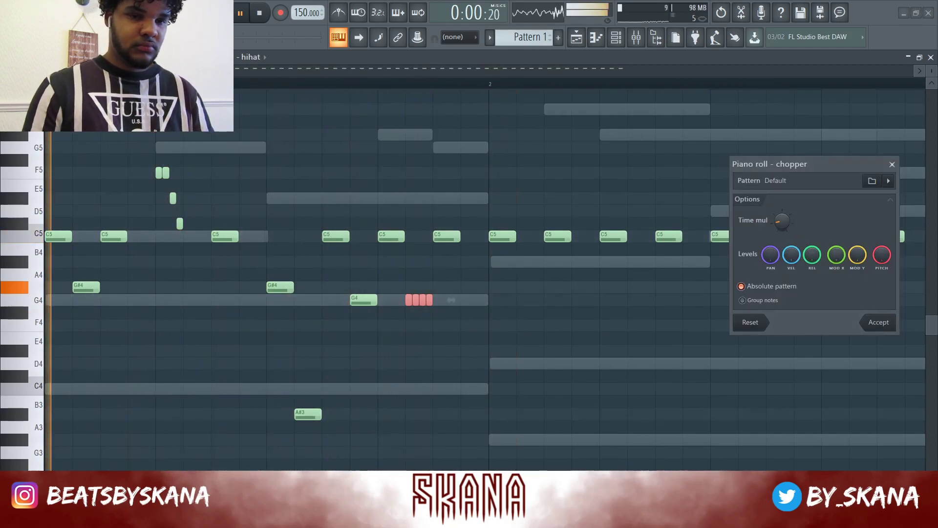
left_click(878, 322)
scroll(539, 330, "down", 5)
key("space")
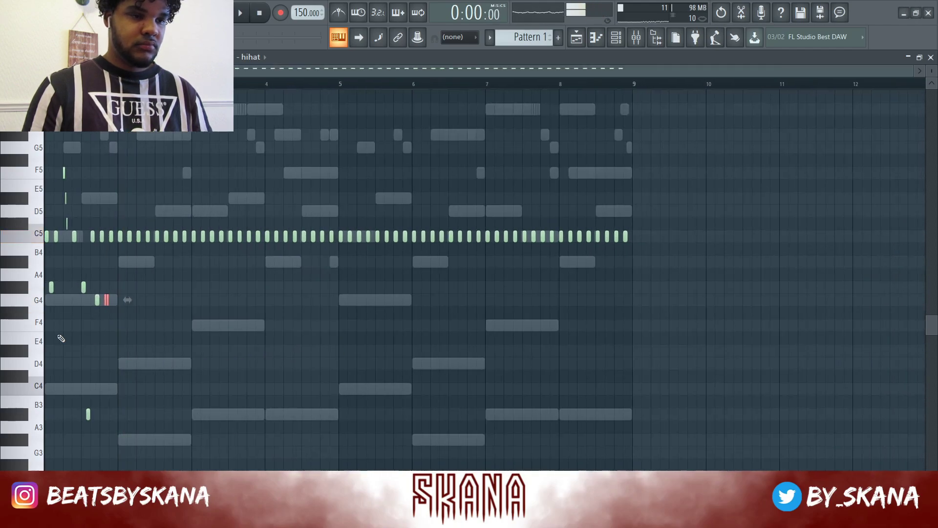
Step: Reduce the chopped G4 pair to a single short hit and place it on bar 1's 15th sixteenth step
scroll(236, 296, "up", 4)
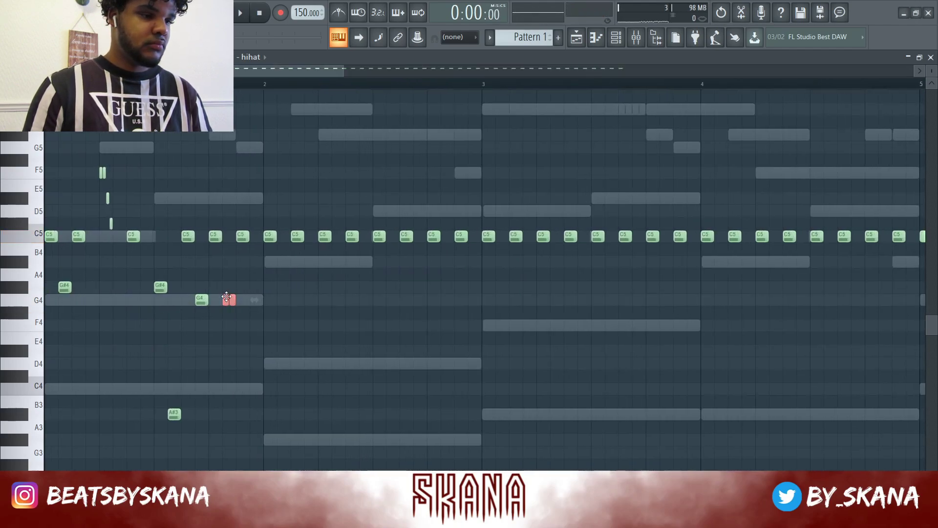
left_click_drag(240, 300, 254, 300)
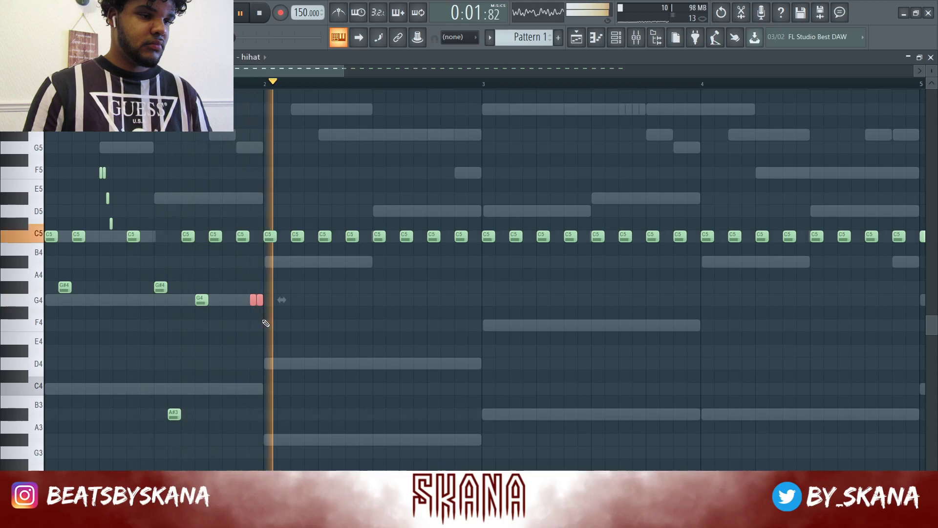
key("space")
right_click(306, 307)
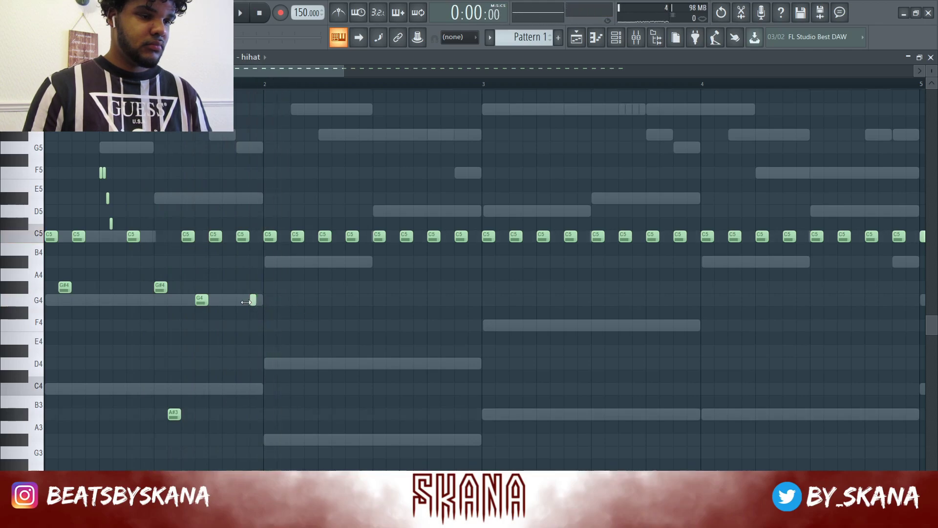
left_click_drag(239, 297, 239, 298)
key("space")
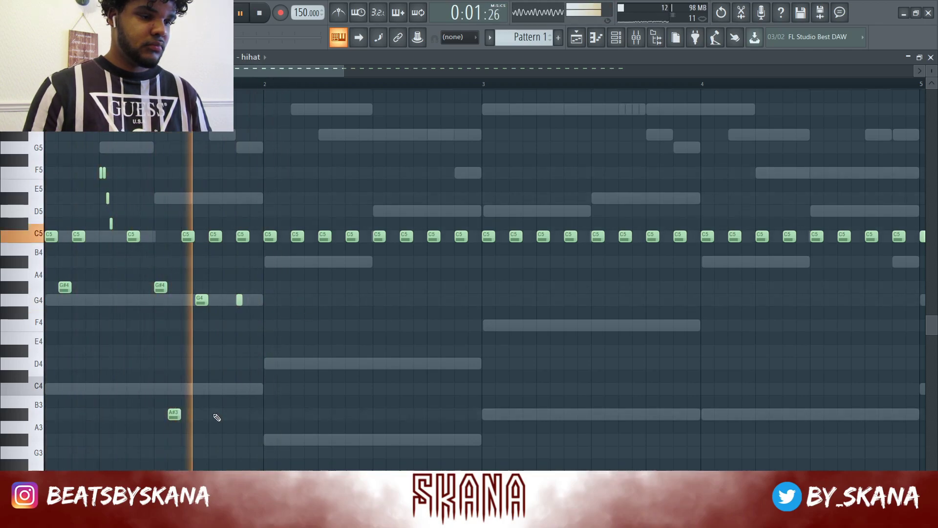
key("space")
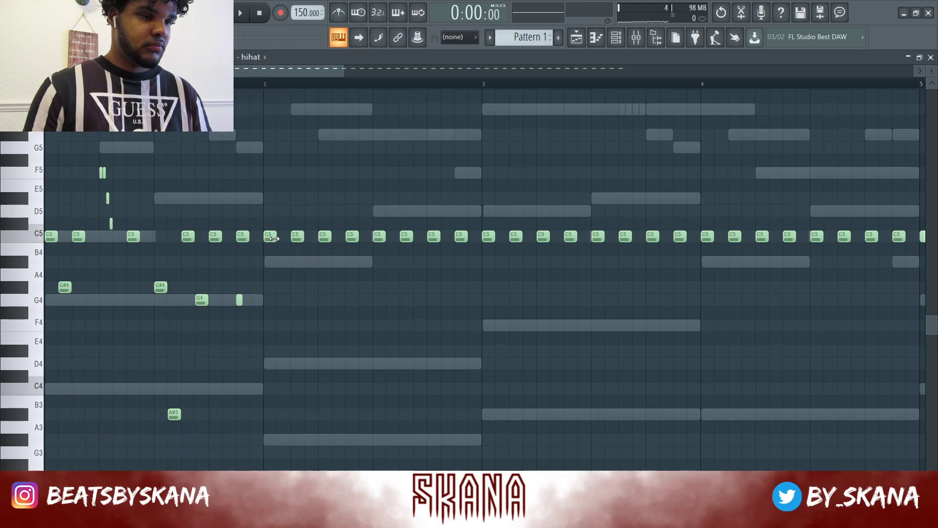
Step: Chop the first C5 hi-hat of bar 2 into two hits with the Chopper
key("alt+u")
key("space")
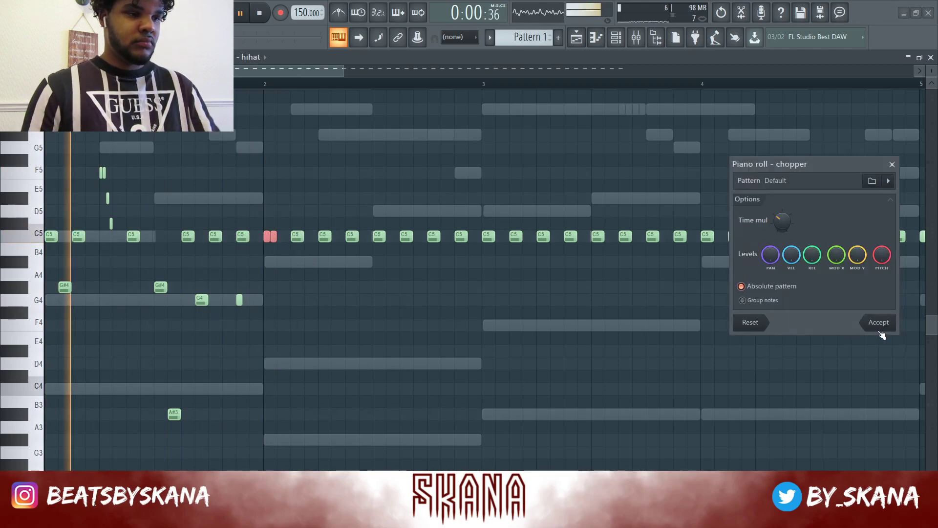
left_click(875, 321)
key("space")
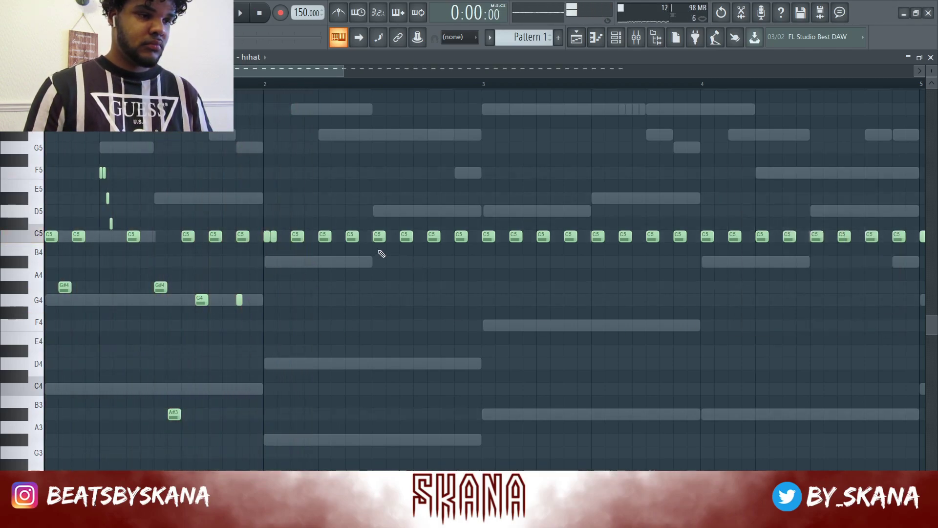
Step: Chop bar 2's third C5 hi-hat into four hits and repitch them as a descending roll on C5, A4, G4 and F4
key("alt+u")
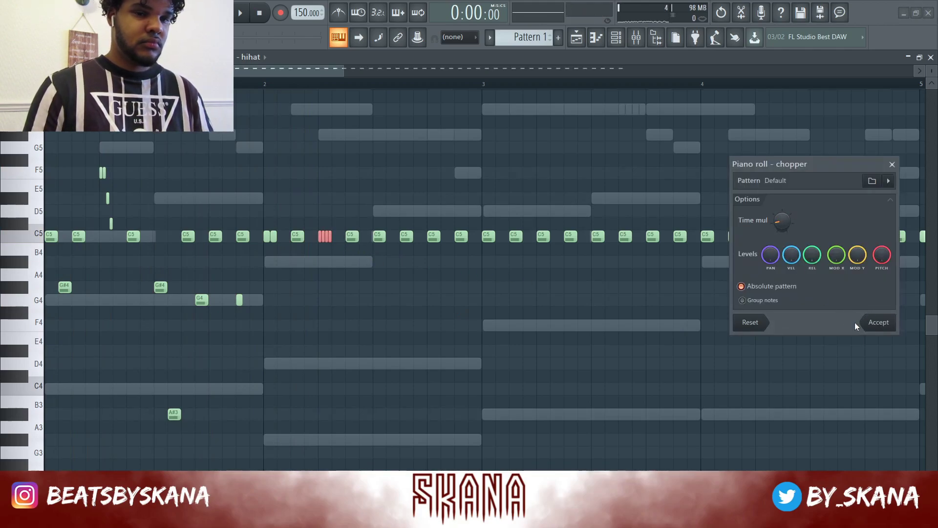
left_click(872, 322)
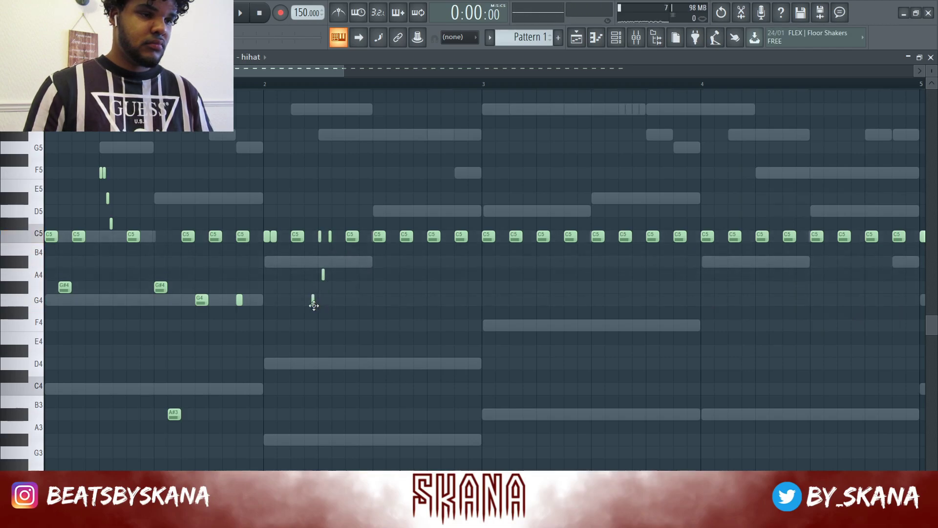
key("space")
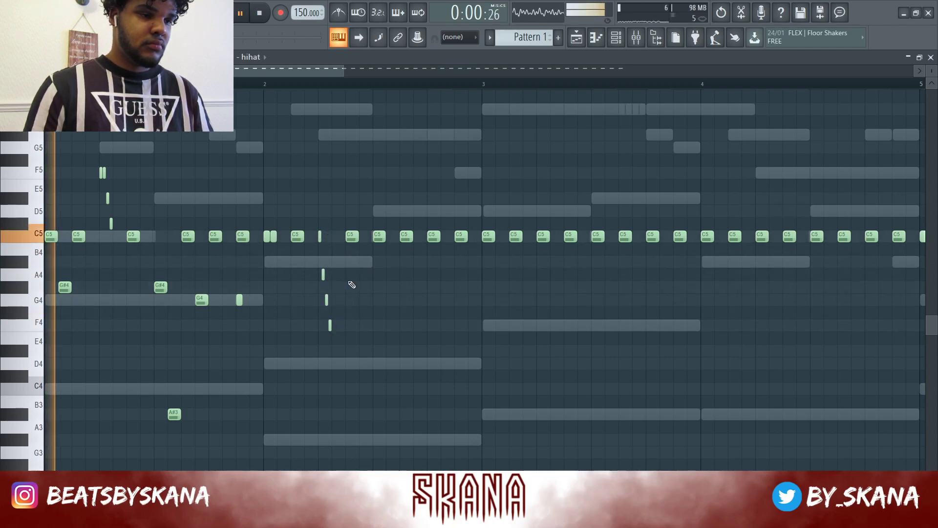
Step: Chop the sixth C5 hi-hat of bar 2 into four hits with the Chopper
left_click(405, 236)
key("alt+u")
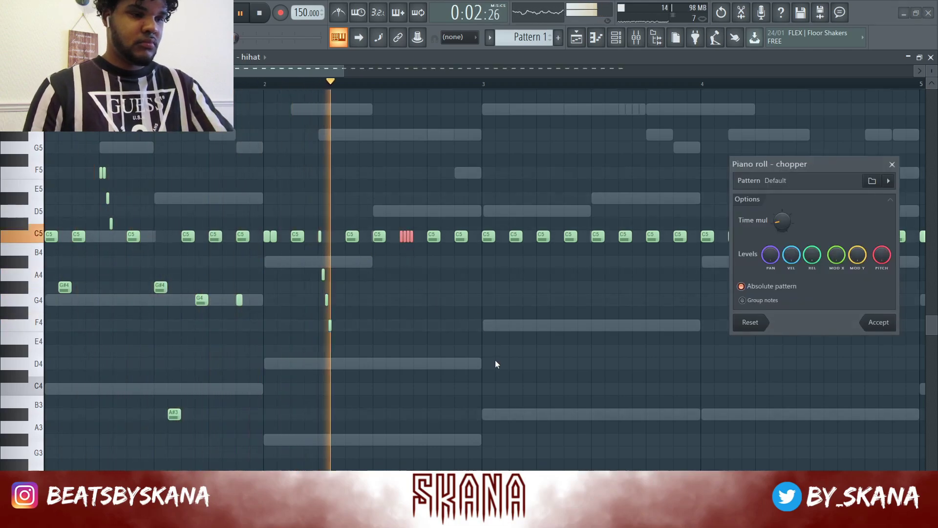
key("space")
left_click(876, 323)
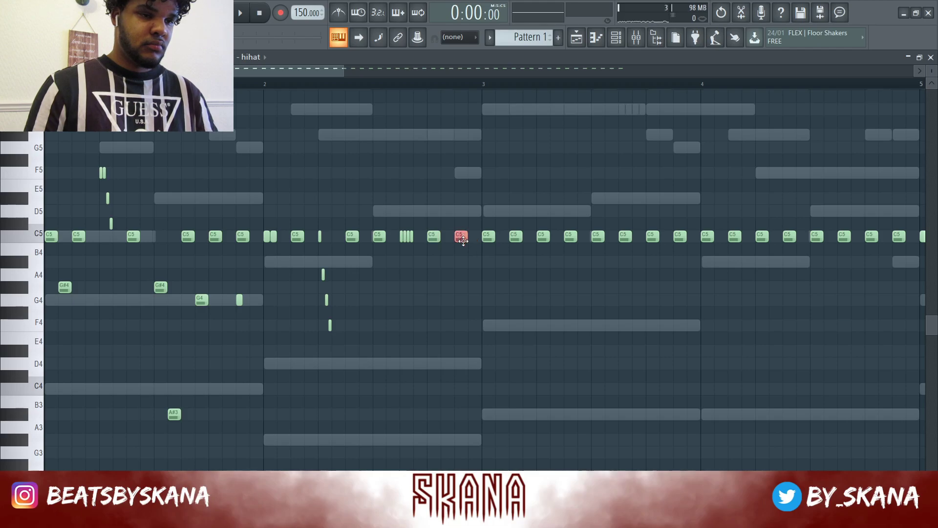
Step: Chop bar 2's last C5 hi-hat into eight hits with the Chopper and reshape their velocities
key("alt+u")
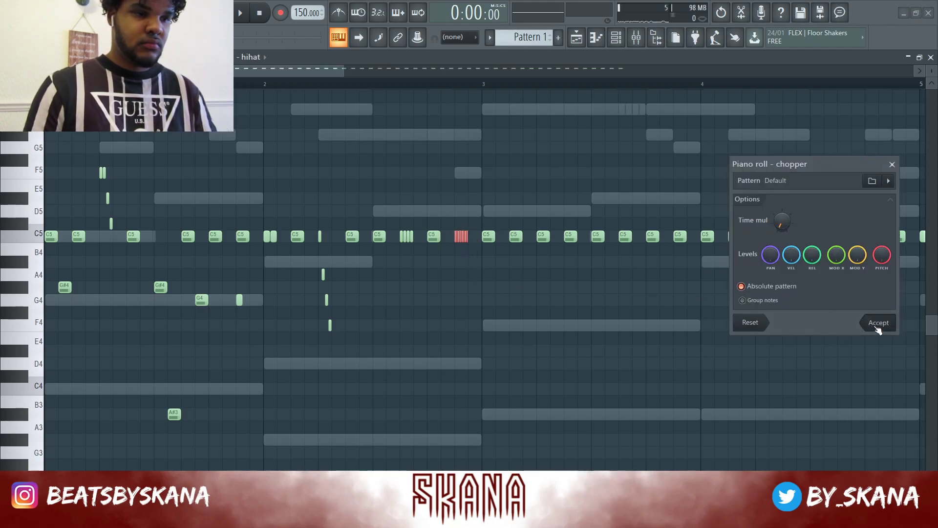
left_click(876, 324)
scroll(460, 272, "up", 4)
left_click(536, 400)
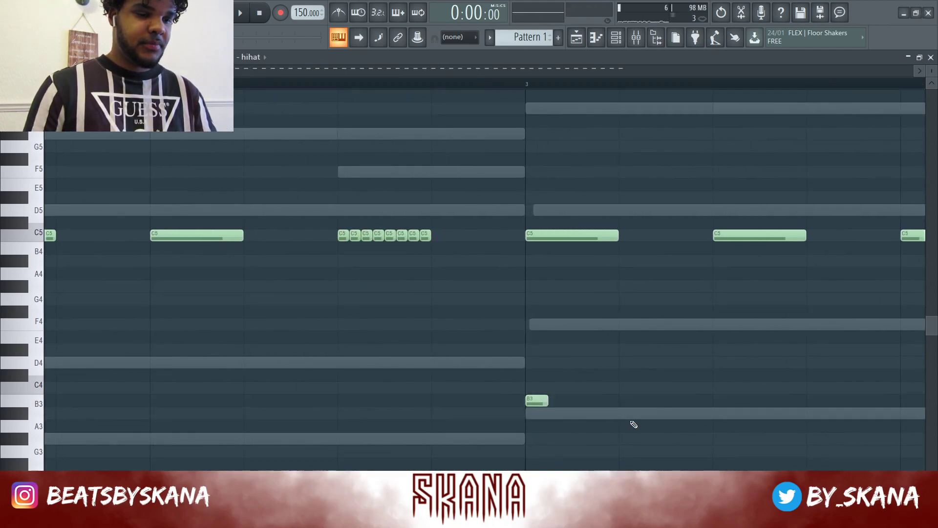
left_click_drag(329, 229, 480, 253)
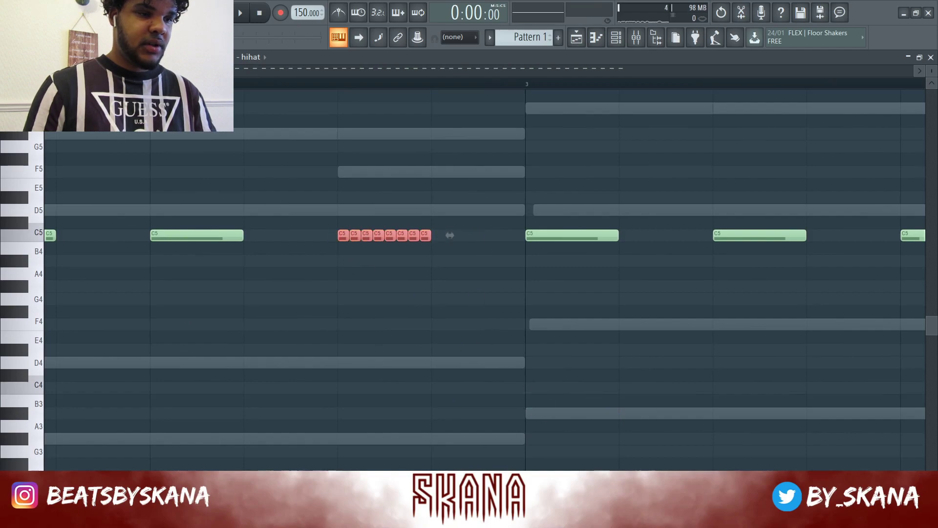
left_click_drag(423, 483, 423, 372)
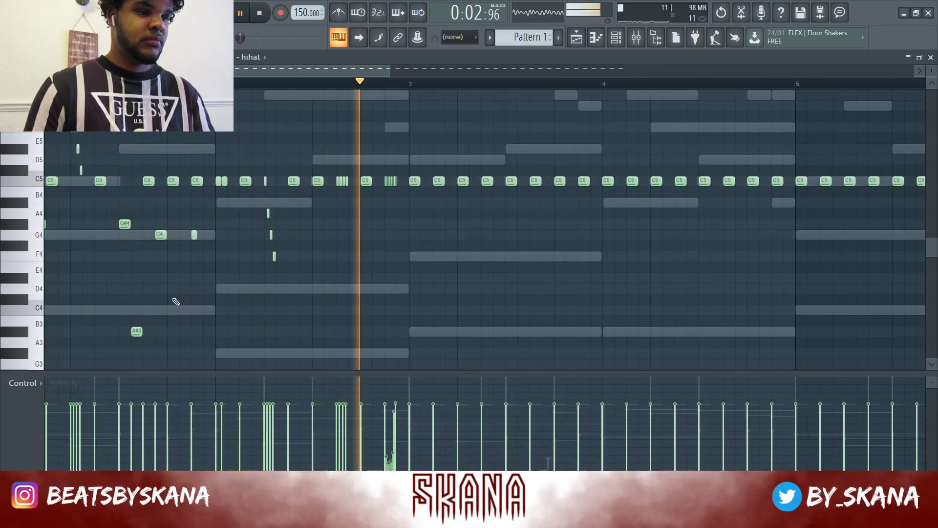
Step: Adjust the velocities of the eight-hit roll at the end of bar 2 and play the pattern
key("space")
scroll(405, 195, "down", 2)
scroll(405, 196, "down", 1)
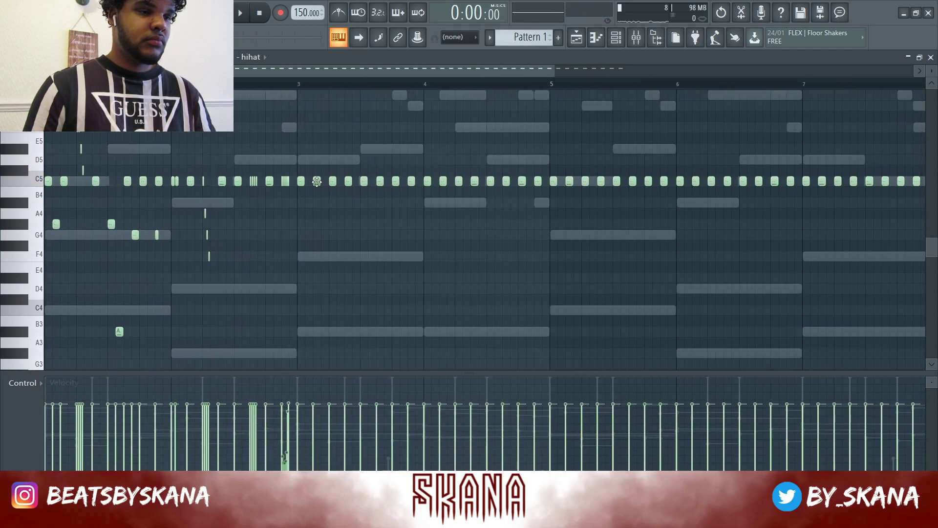
scroll(297, 206, "up", 1)
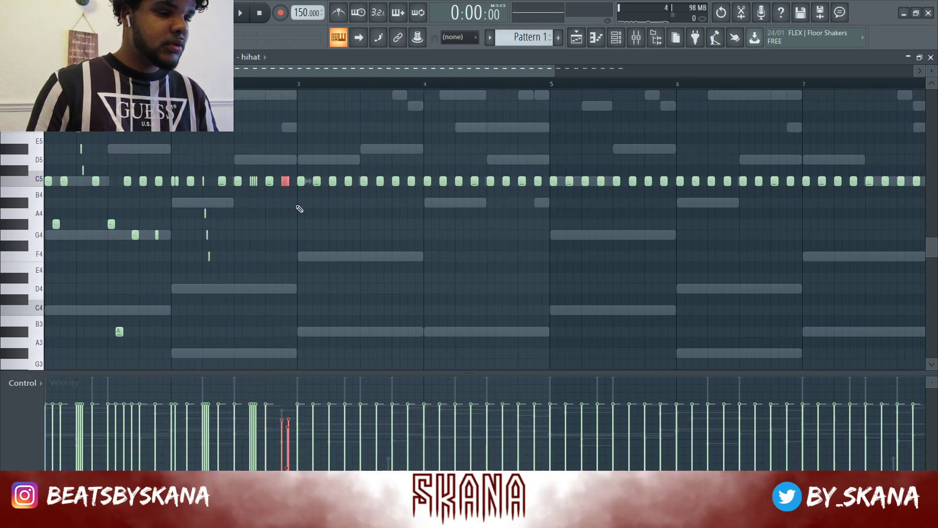
key("space")
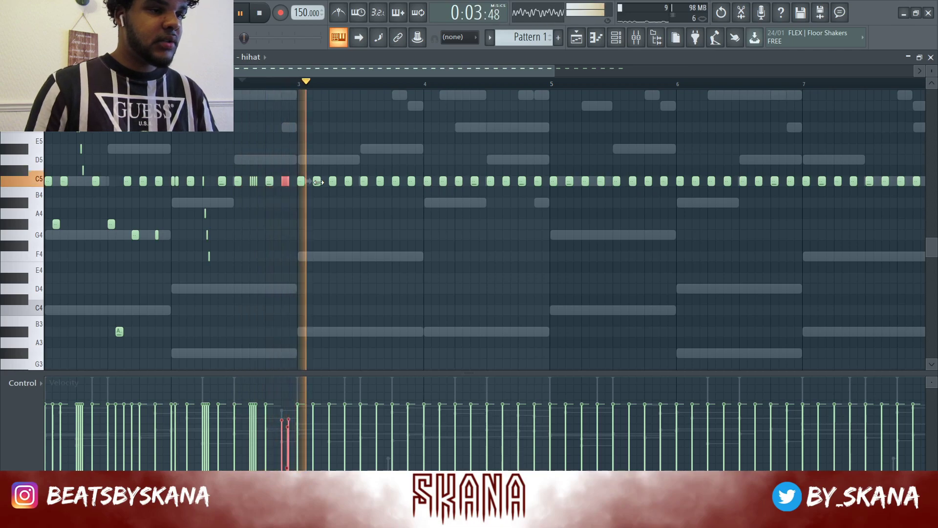
key("space")
Step: Replace the eight-hit roll at the end of bar 2 with a copy of the bar's four-hit C5 roll
scroll(271, 198, "up", 3)
key("Delete")
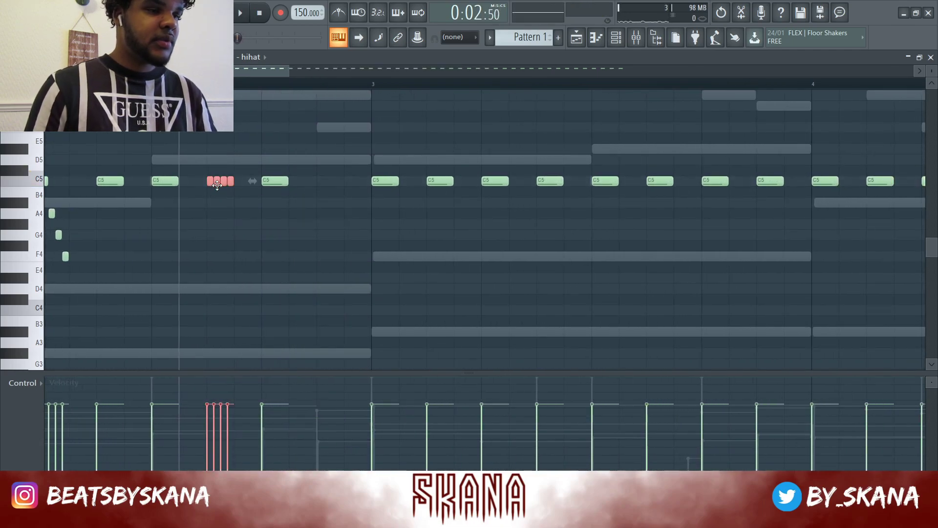
left_click_drag(217, 180, 336, 190)
Step: Lower the velocities of the middle two hits in bar 2's last four-hit roll and play it back
scroll(335, 239, "up", 4)
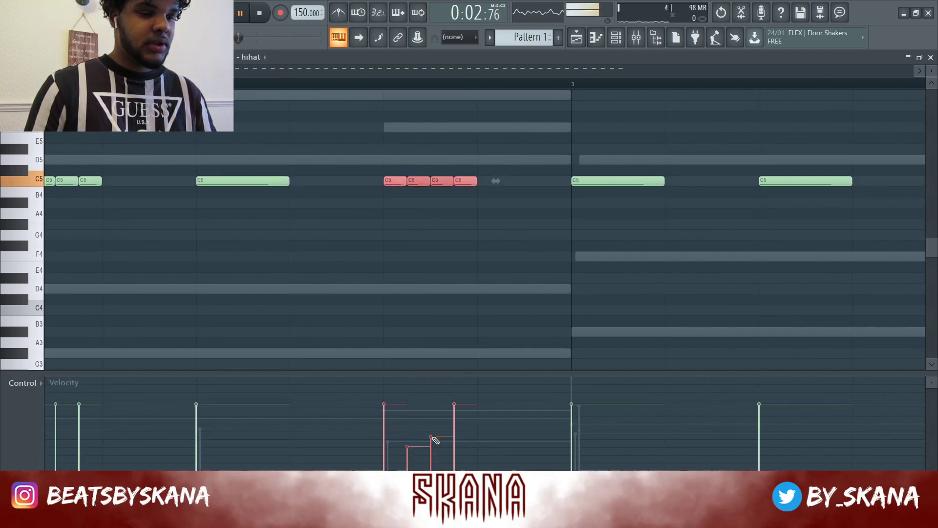
key("space")
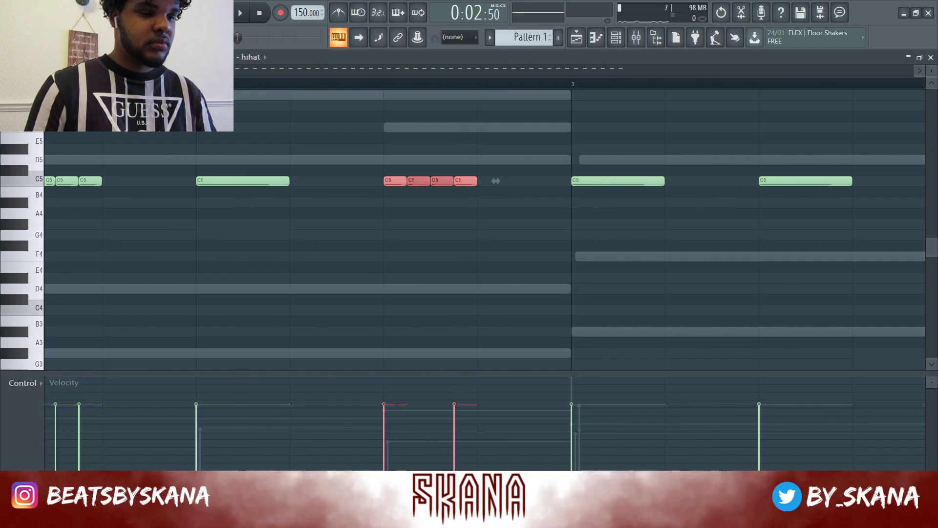
key("space")
scroll(266, 300, "down", 6)
key("space")
Step: Delete all hi-hat notes from bar 3 onward
scroll(149, 213, "up", 3)
left_click_drag(217, 182, 892, 193)
key("Delete")
Step: Duplicate the hi-hats of bars 1 and 2 into bars 3 and 4 and clear the selection
scroll(816, 142, "down", 2)
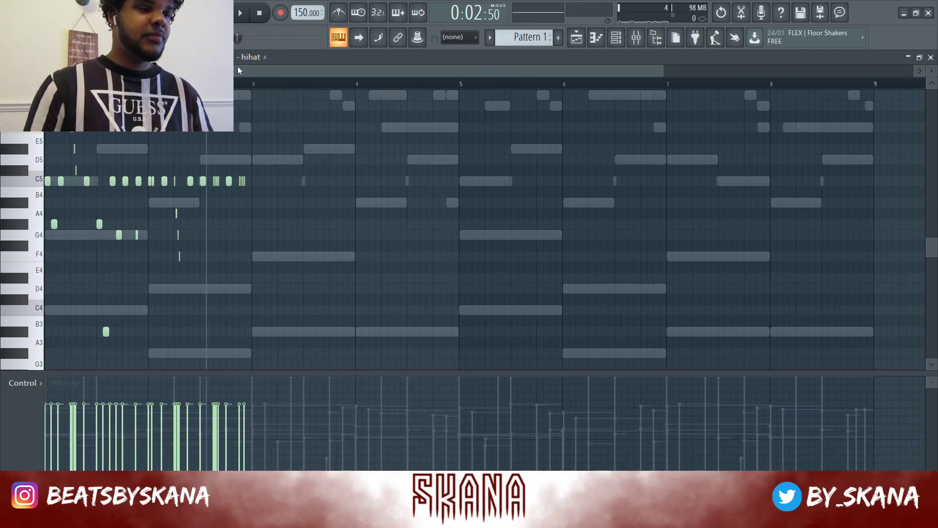
left_click_drag(253, 87, 1, 135)
key("ctrl+b")
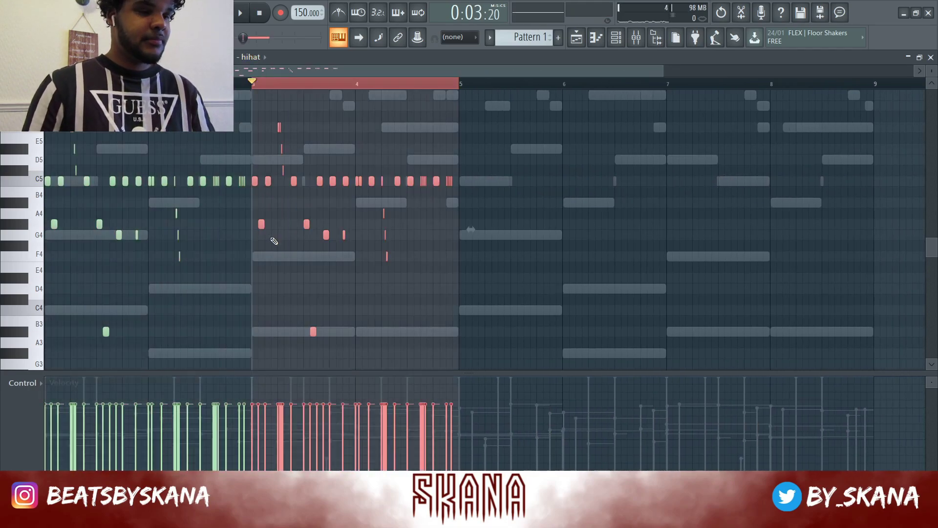
key("ctrl+d")
Step: Transpose bar 3's descending roll, which starts on F5, down one octave and play it back
scroll(272, 215, "up", 2)
left_click_drag(300, 112, 316, 188)
key("ctrl+Down")
key("space")
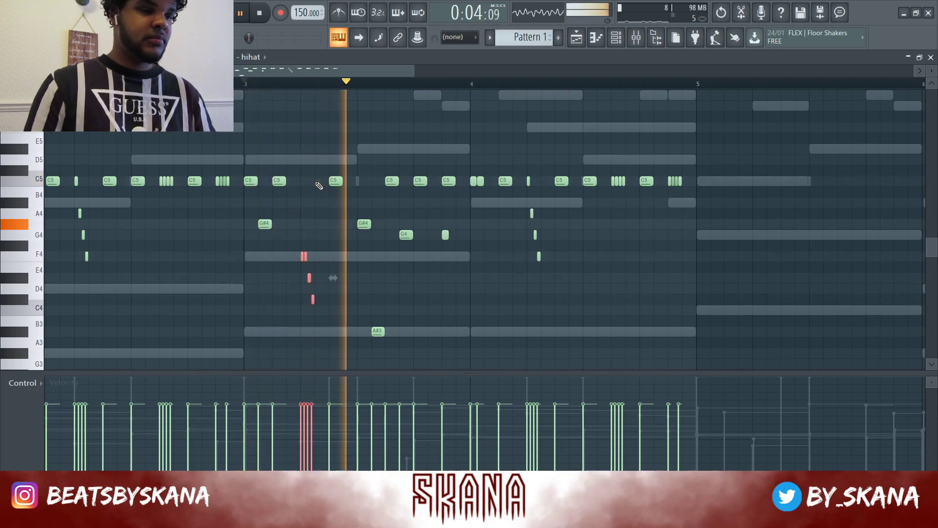
key("space")
Step: Transpose the single A#3 hi-hat in bar 3 up two octaves and play it back
left_click_drag(386, 282, 377, 344)
key("ctrl+Up")
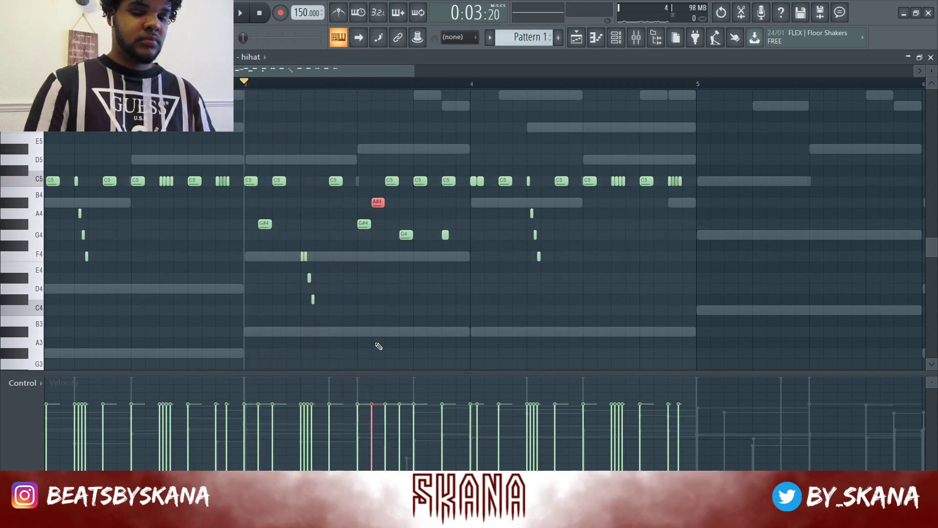
key("ctrl+d")
key("space")
key("space")
Step: Transpose bar 4's descending C5 to F4 roll up one octave and play it back
left_click_drag(548, 270, 525, 180)
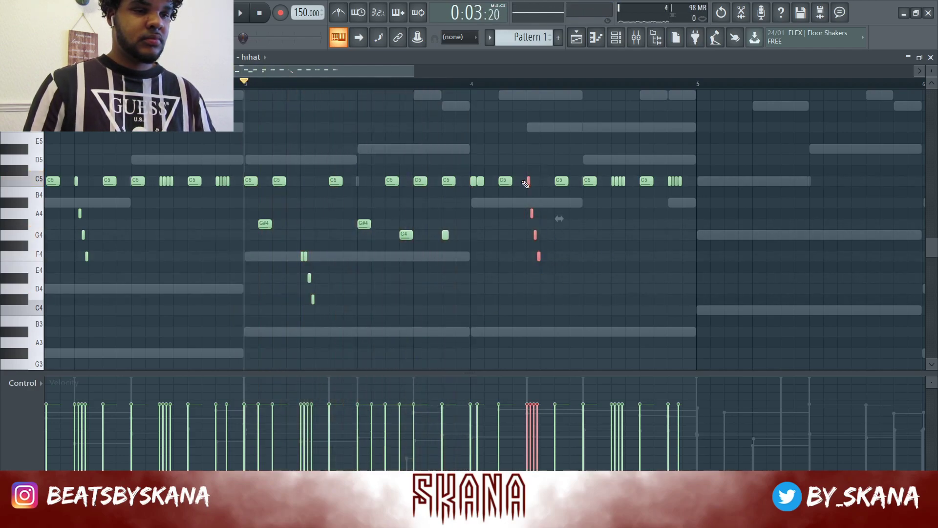
key("ctrl+Up")
key("space")
key("ctrl+d")
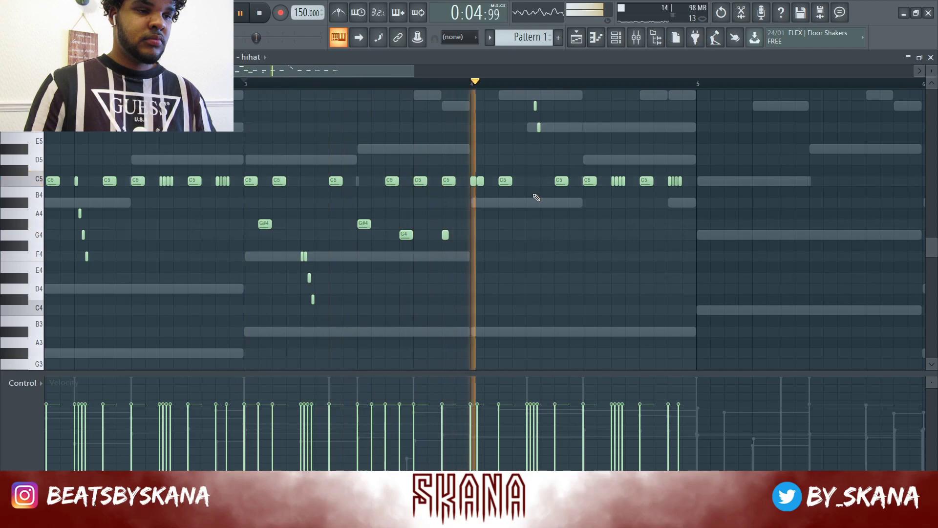
key("space")
Step: Duplicate bar 4's last four-hit roll to fill the bar, transpose all eight hits down to G4 and play the pattern
left_click_drag(683, 193, 661, 185)
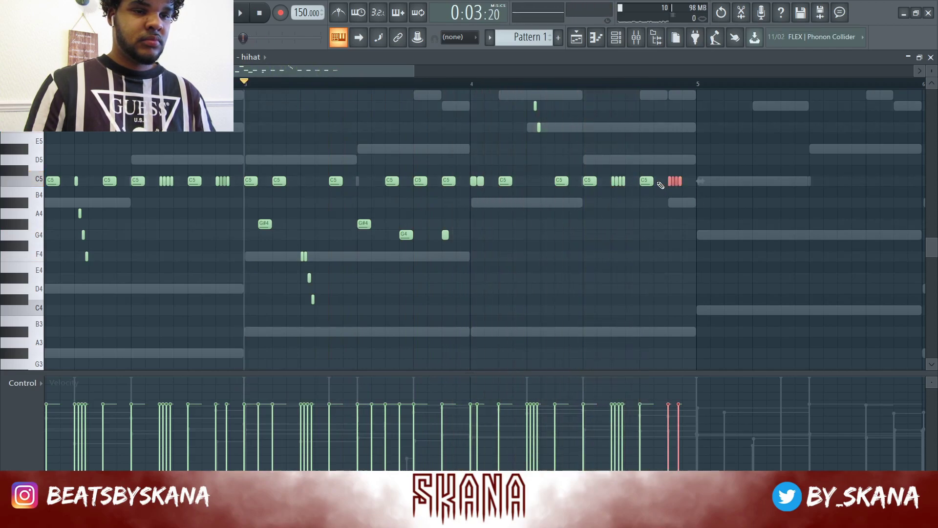
key("ctrl+b")
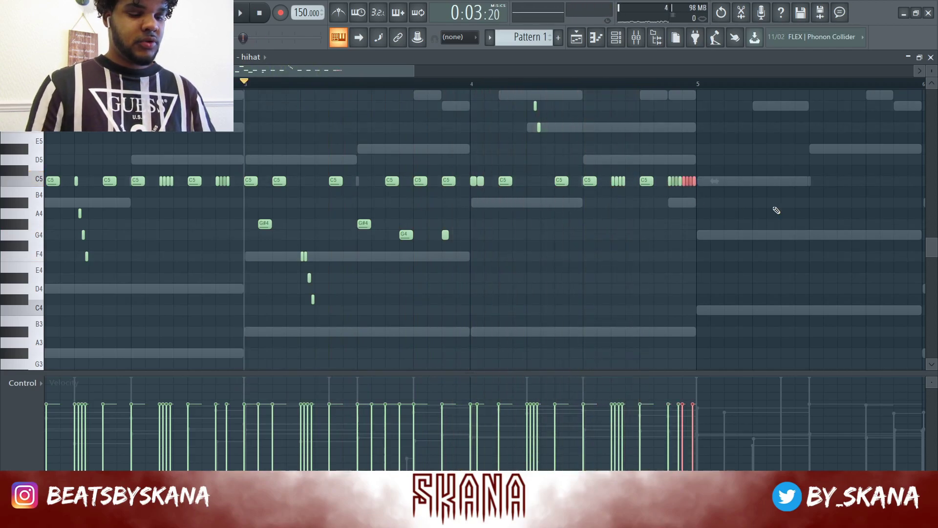
key("Down")
key("Down")
key("Down")
key("Down")
key("Down")
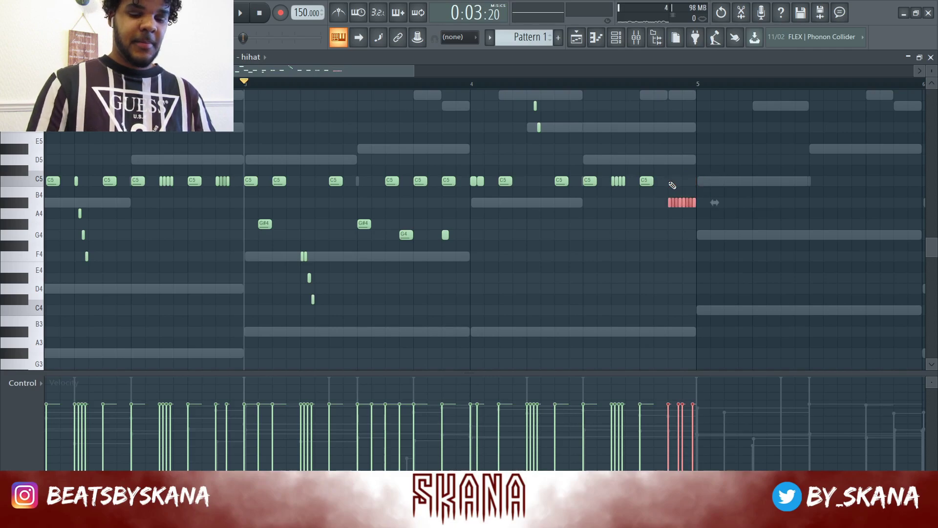
scroll(637, 182, "down", 2)
scroll(637, 182, "down", 1)
key("space")
key("ctrl+d")
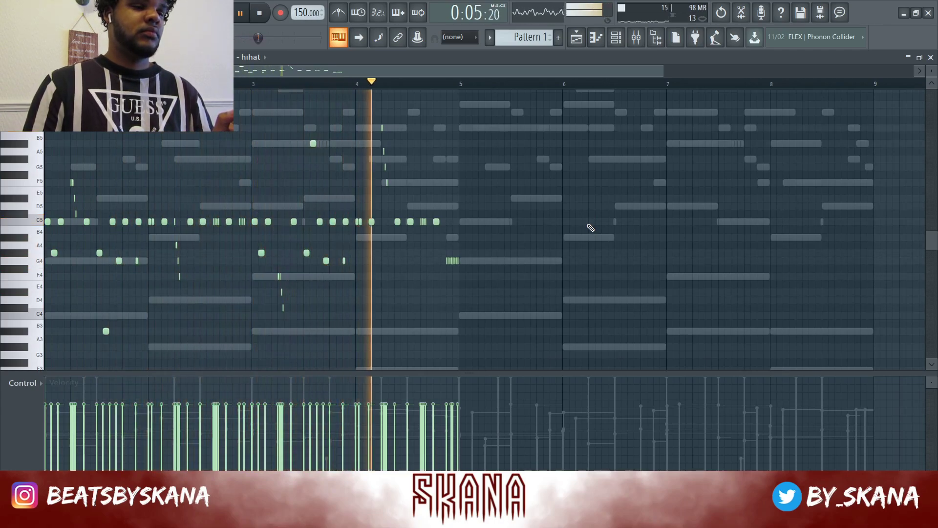
key("space")
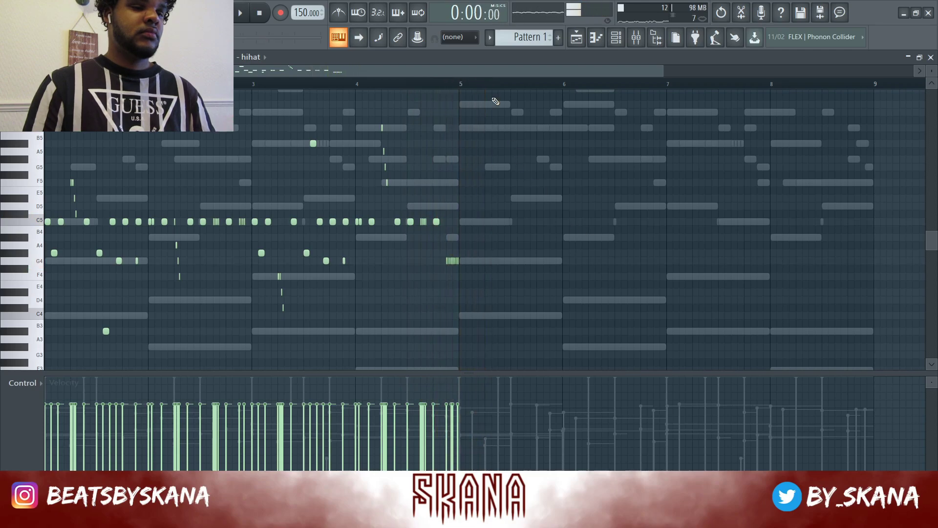
Step: Duplicate the hi-hats of bars 1 to 4 into bars 5 to 8 and clear the selection
left_click_drag(461, 85, 2, 145)
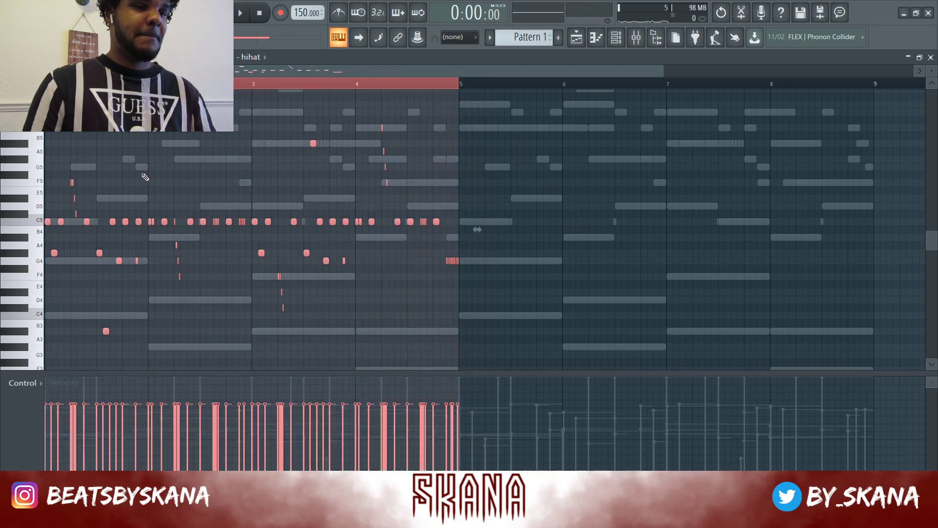
key("ctrl+b")
scroll(584, 211, "down", 2)
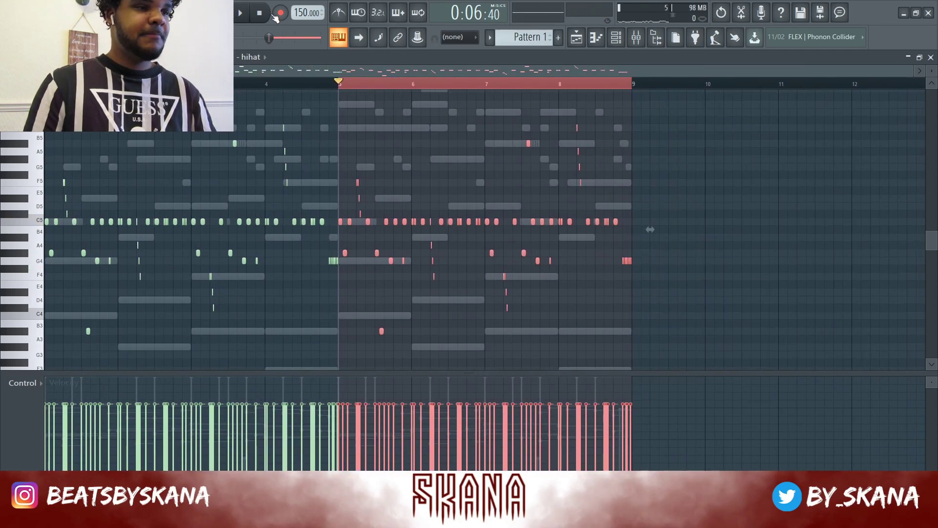
key("ctrl+d")
left_click(268, 14)
Step: Draw varied pan levels across all hi-hats in the eight bars and play back the result
left_click_drag(716, 101, 3, 345)
left_click(41, 383)
left_click(43, 401)
mouse_move(57, 414)
left_mouse_down()
mouse_move(243, 432)
mouse_move(332, 461)
mouse_move(402, 427)
mouse_move(430, 454)
mouse_move(521, 418)
mouse_move(541, 465)
mouse_move(635, 448)
left_mouse_up()
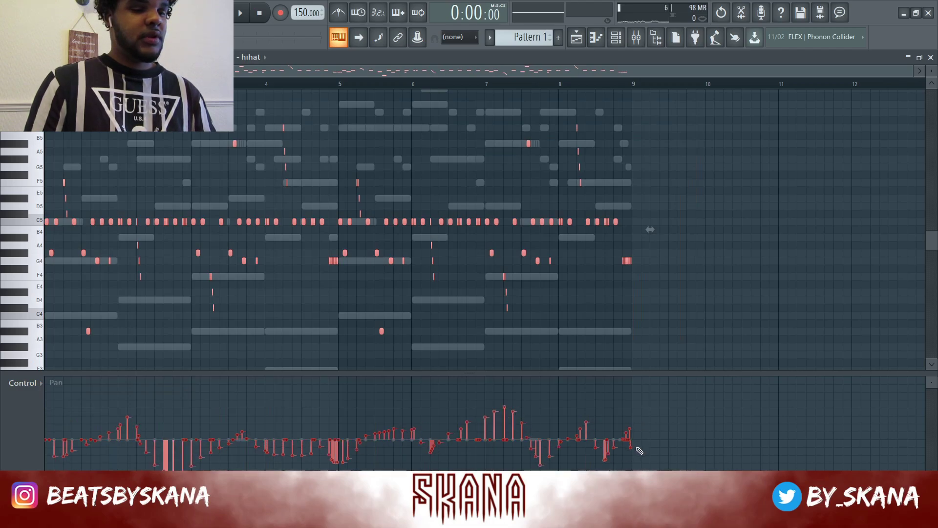
key("space")
left_click_drag(338, 372, 338, 400)
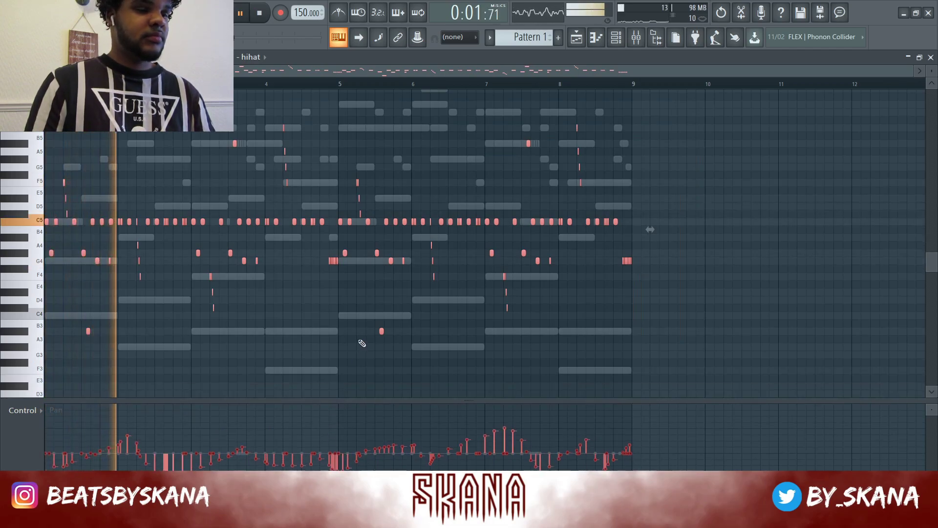
key("space")
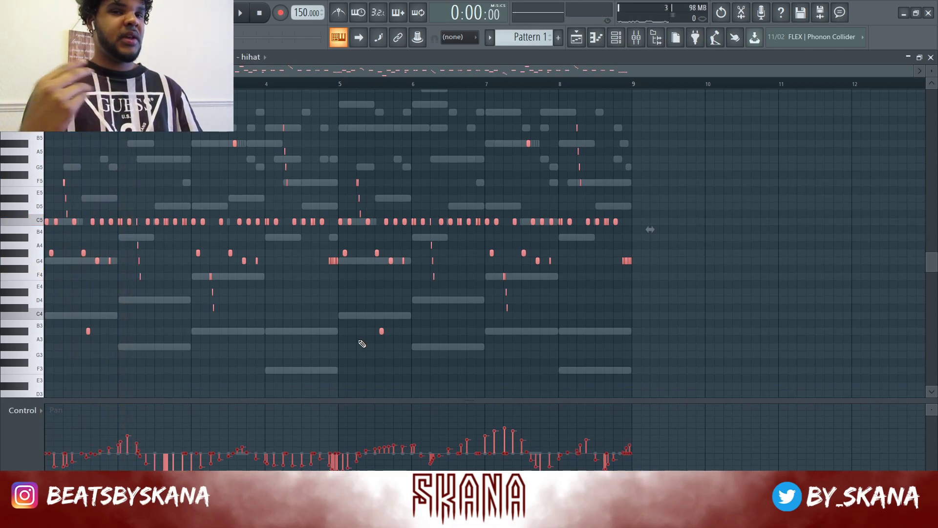
Step: Play the pattern from the Channel rack and unmute the 808 channel
scroll(430, 318, "up", 2)
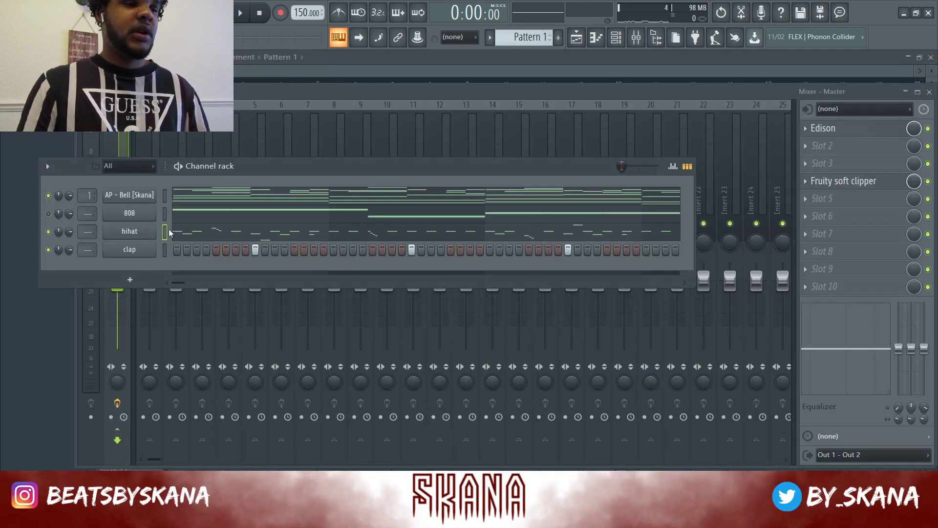
key("space")
left_click_drag(253, 169, 307, 177)
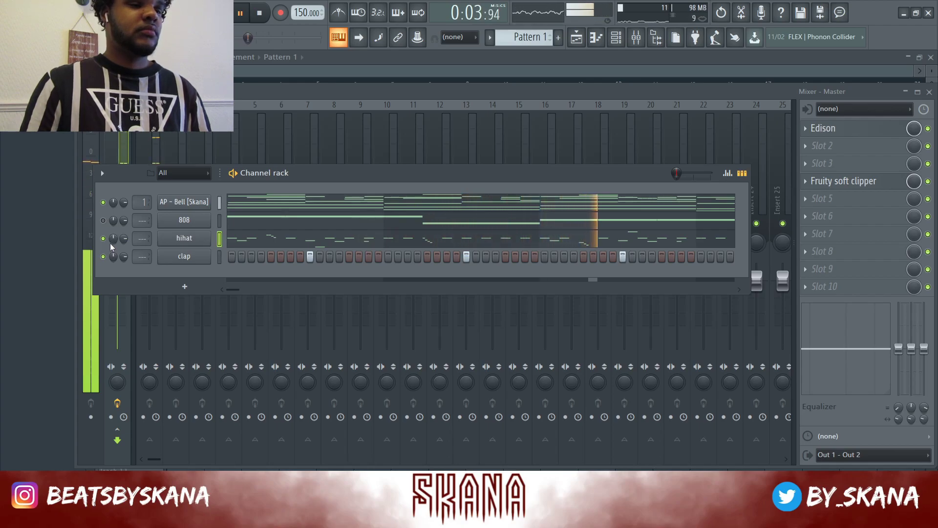
left_click(104, 220)
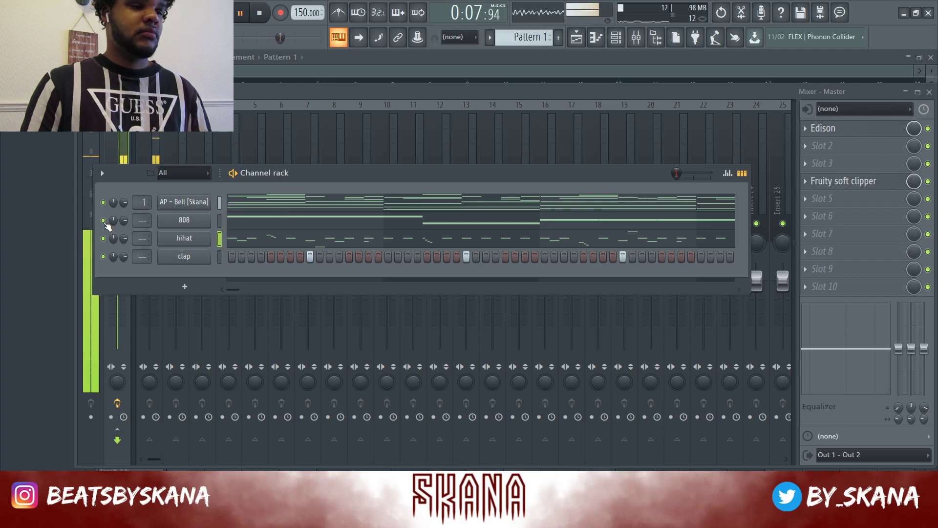
key("space")
Step: Solo the AP - Bell channel and open its piano roll with the control lane collapsed
right_click(103, 202)
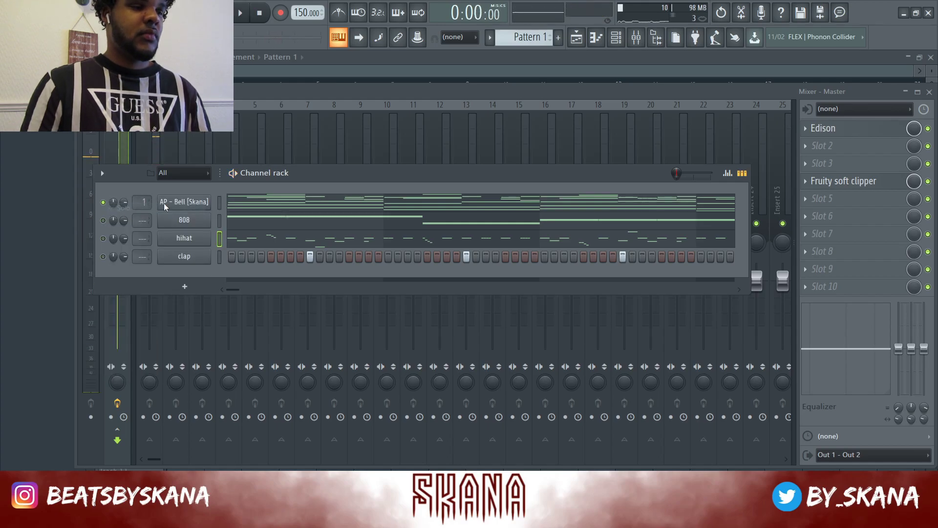
left_click(237, 204)
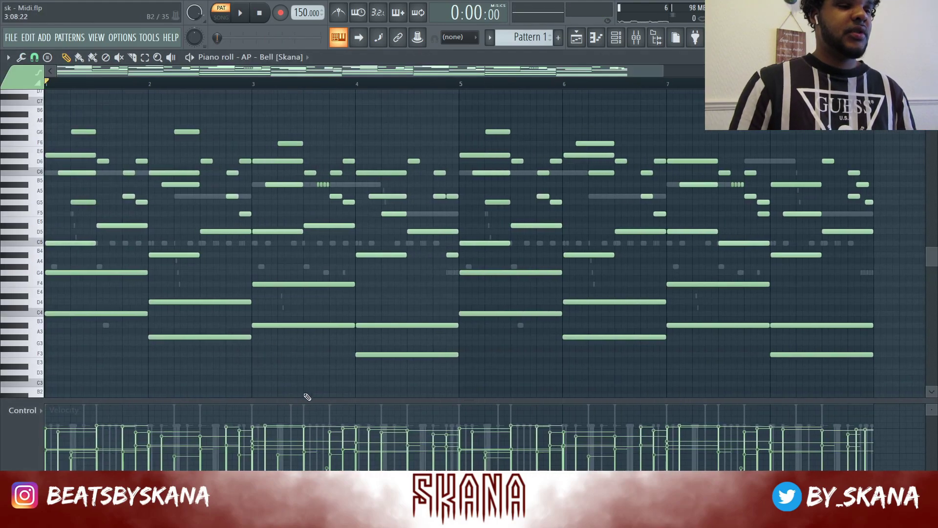
left_click_drag(304, 398, 303, 470)
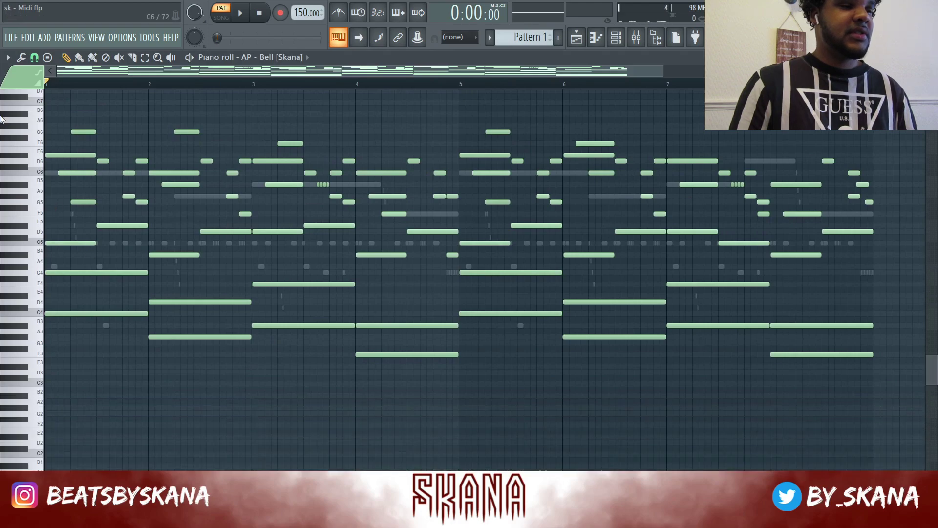
Step: Start exporting the bell melody as a MIDI file and create and enter a "Midi Melody Pack" folder on the desktop for it
left_click(7, 57)
mouse_move(46, 81)
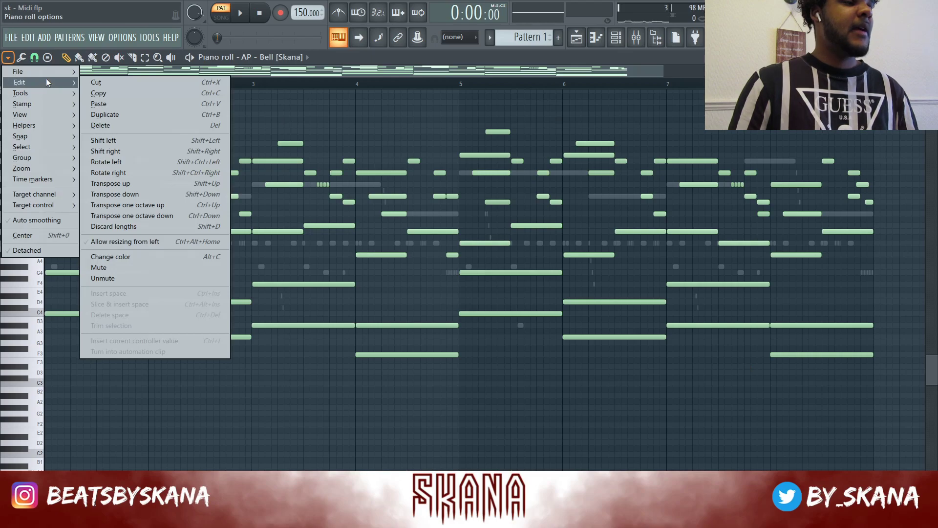
left_click(11, 57)
left_click(10, 57)
left_click(10, 57)
left_click(11, 57)
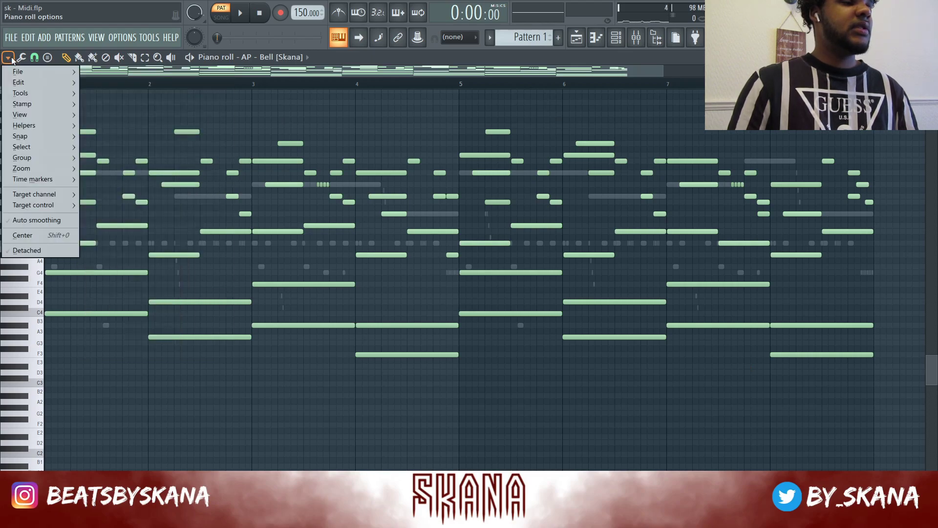
mouse_move(46, 69)
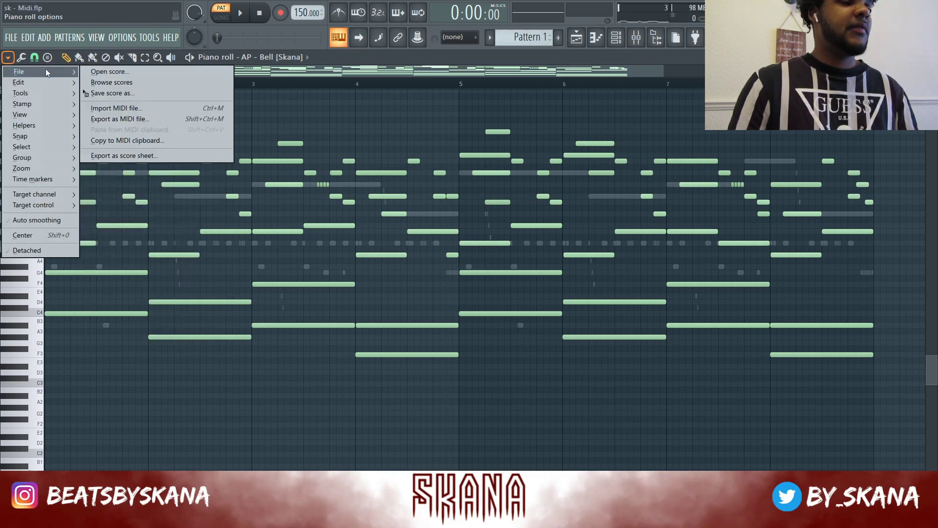
left_click(137, 119)
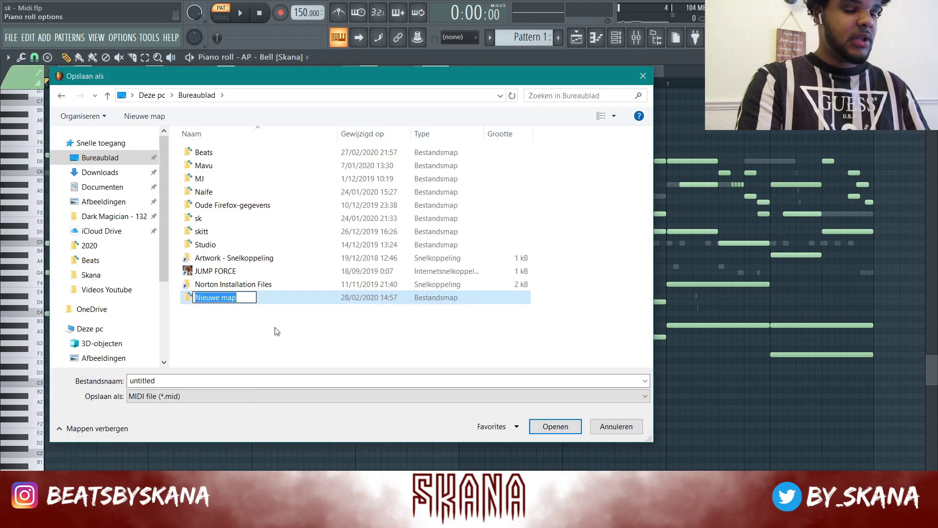
type("MI")
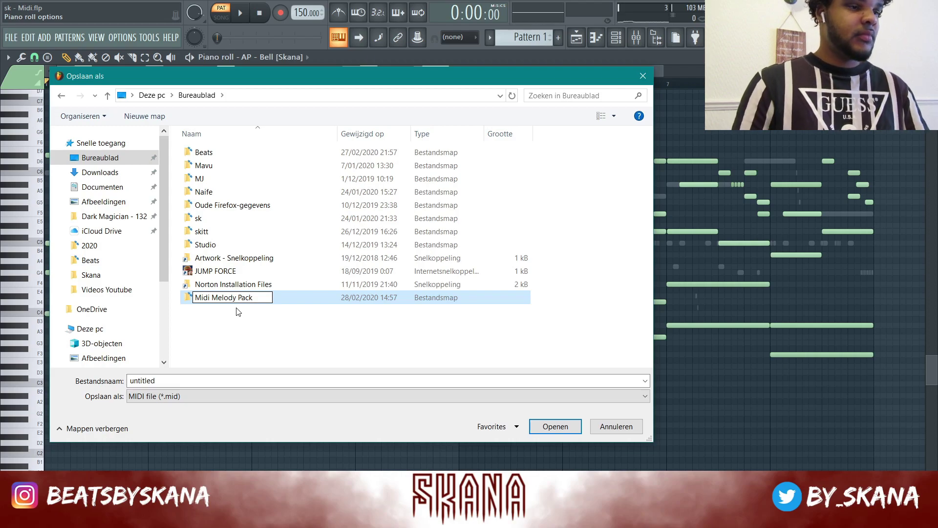
double_click(288, 302)
Step: Save the bell's MIDI file as "sk - Youtube Melody - 150 bpm"
double_click(227, 383)
type("sk - Youtube Melody - 150 bpm")
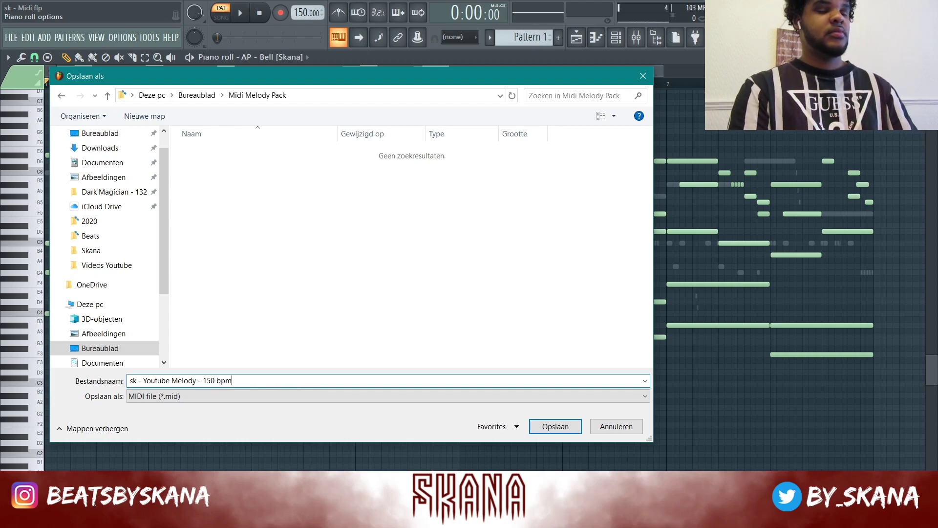
key("Return")
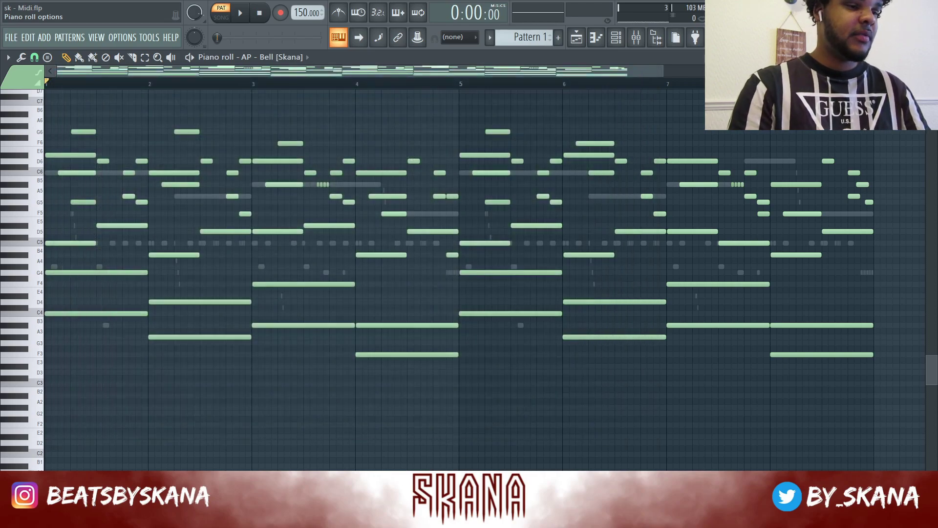
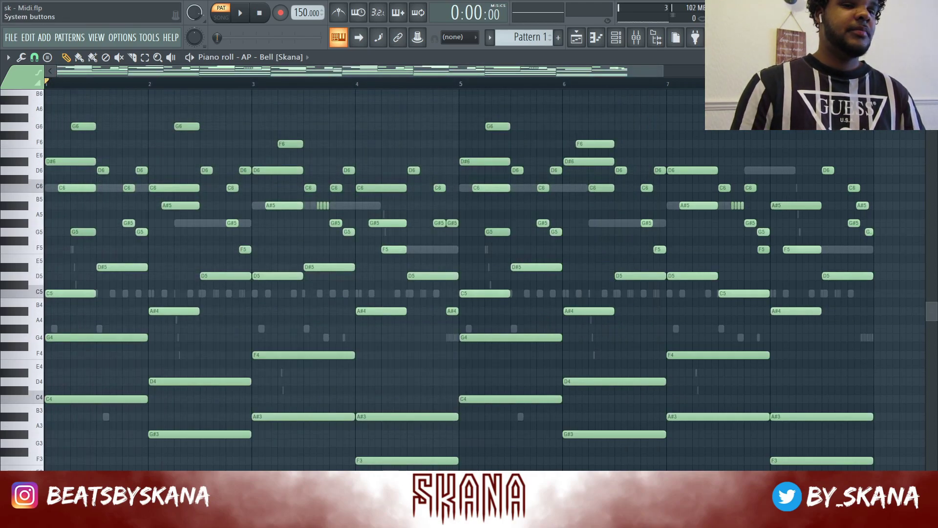
Step: Solo the hihat channel and open its piano roll
key("Escape")
right_click(66, 223)
left_click(72, 232)
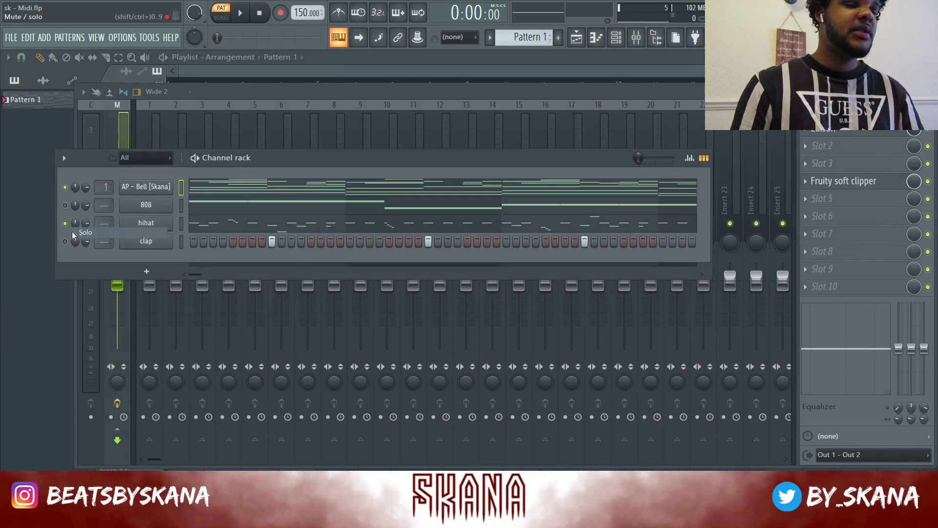
left_click(205, 226)
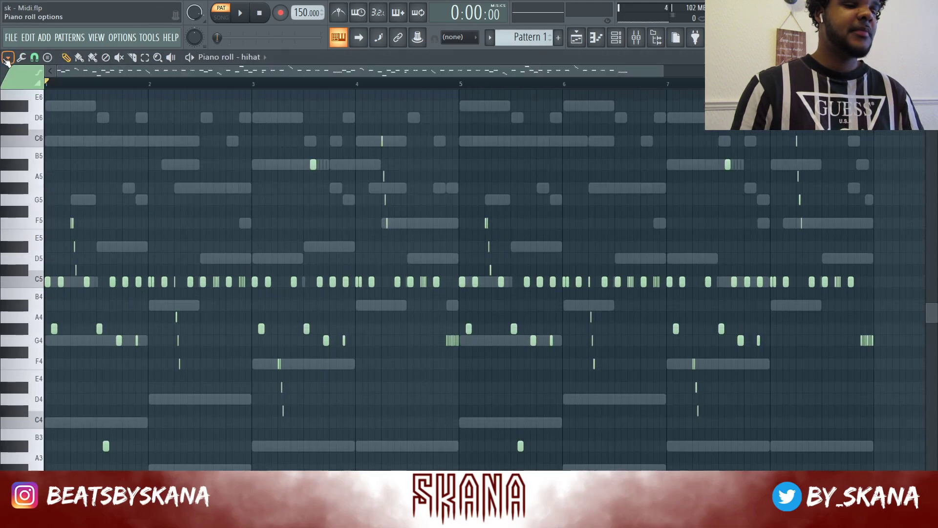
Step: Export the hi-hat notes as MIDI file "sk - Youtube HH" in the Midi Melody Pack folder
left_click(7, 58)
mouse_move(24, 78)
left_click(130, 119)
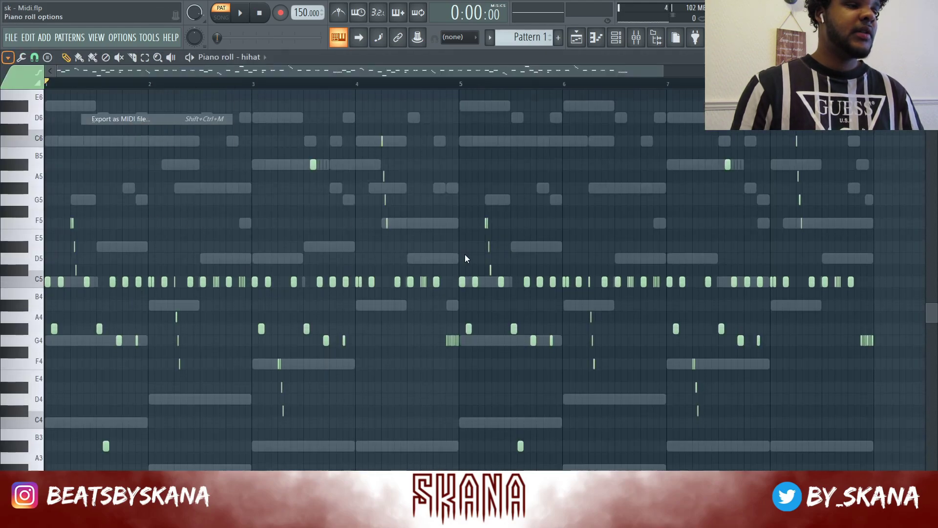
scroll(111, 163, "up", 1)
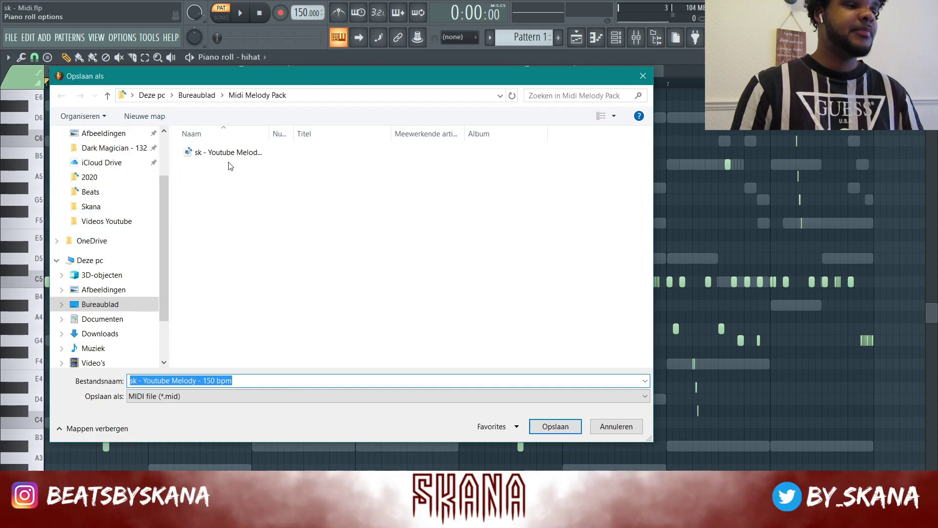
left_click(228, 152)
left_click(198, 380)
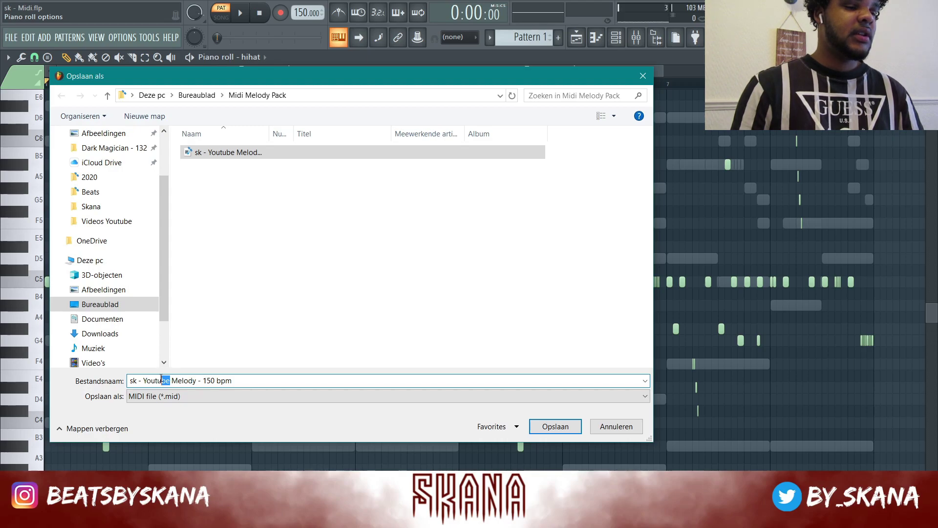
left_click_drag(180, 380, 195, 379)
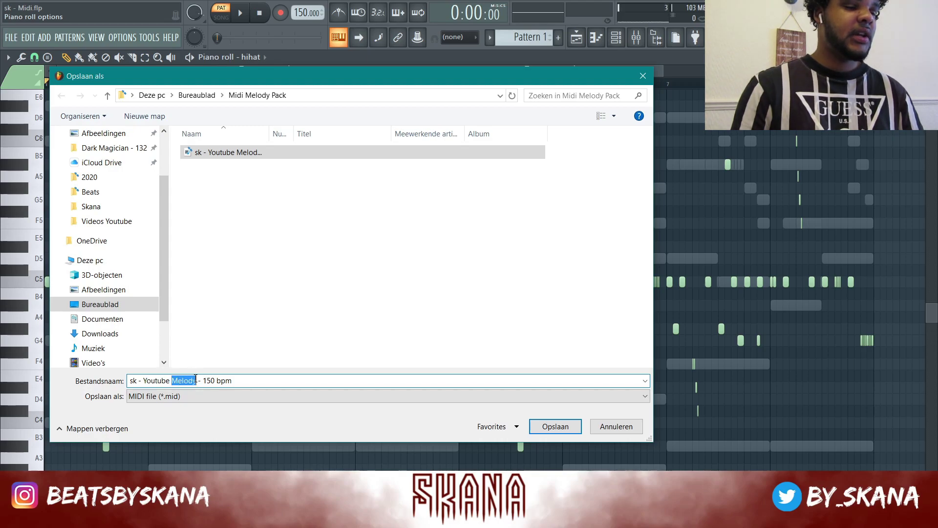
type("HH")
key("Return")
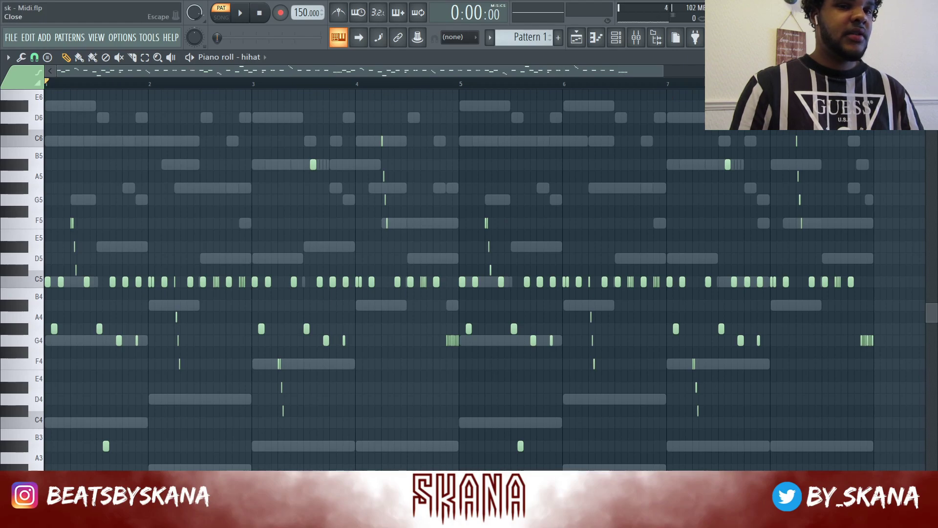
Step: Switch to File Explorer, load the melody MIDI file onto the hihat channel and view its notes in the piano roll
left_click(928, 57)
key("alt+Tab")
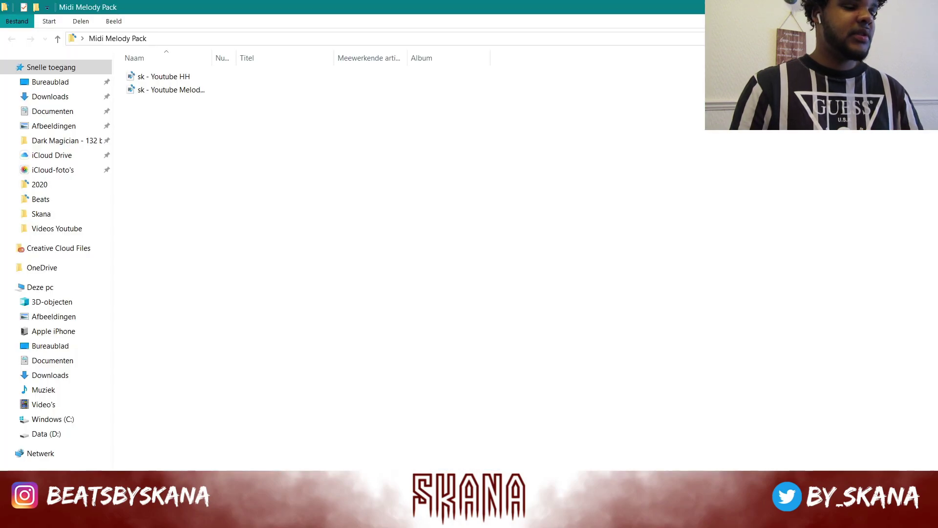
left_click(147, 90)
left_click_drag(144, 93, 205, 403)
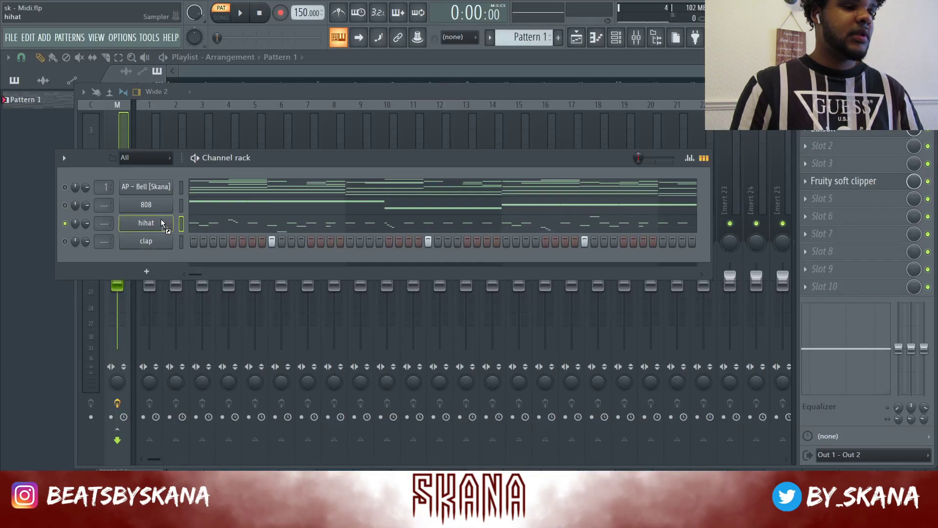
left_click_drag(162, 223, 162, 224)
left_click(233, 226)
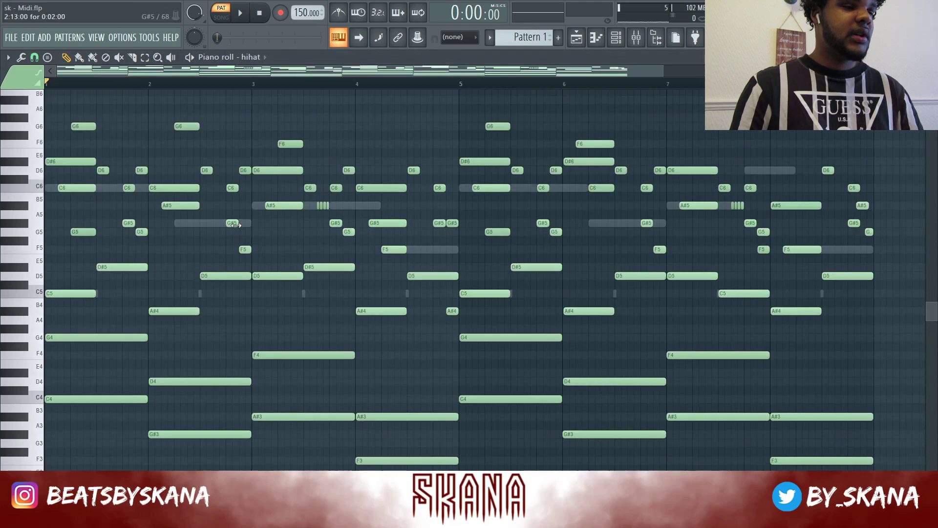
scroll(233, 221, "down", 2)
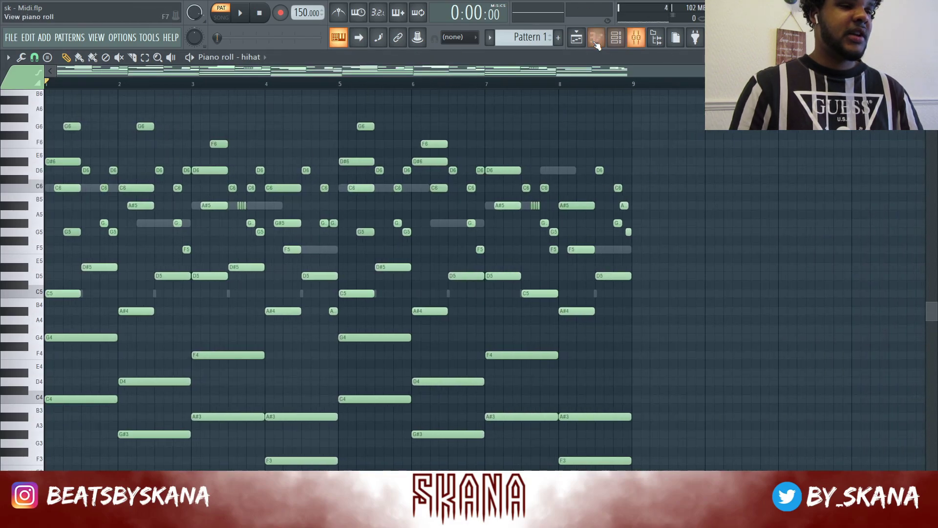
Step: Load the "sk - Youtube HH" MIDI file from File Explorer onto the hihat channel and inspect the imported notes
key("alt+Tab")
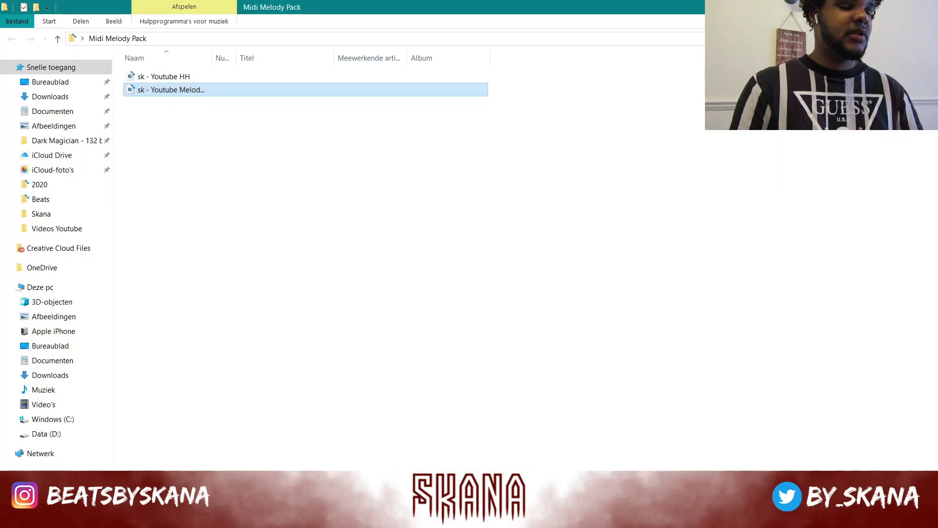
left_click(179, 79)
left_click_drag(178, 79, 190, 359)
left_click_drag(202, 222, 202, 222)
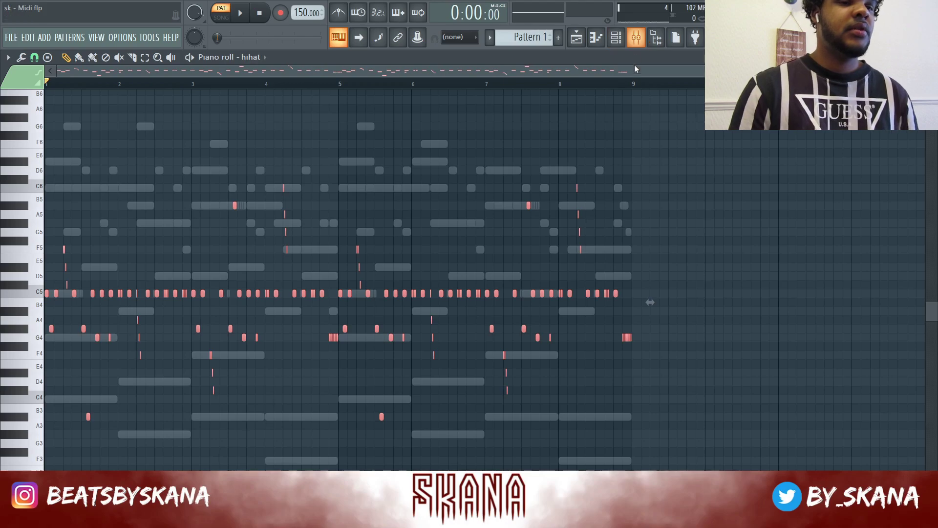
scroll(248, 239, "up", 2)
scroll(247, 239, "down", 2)
scroll(29, 268, "up", 1)
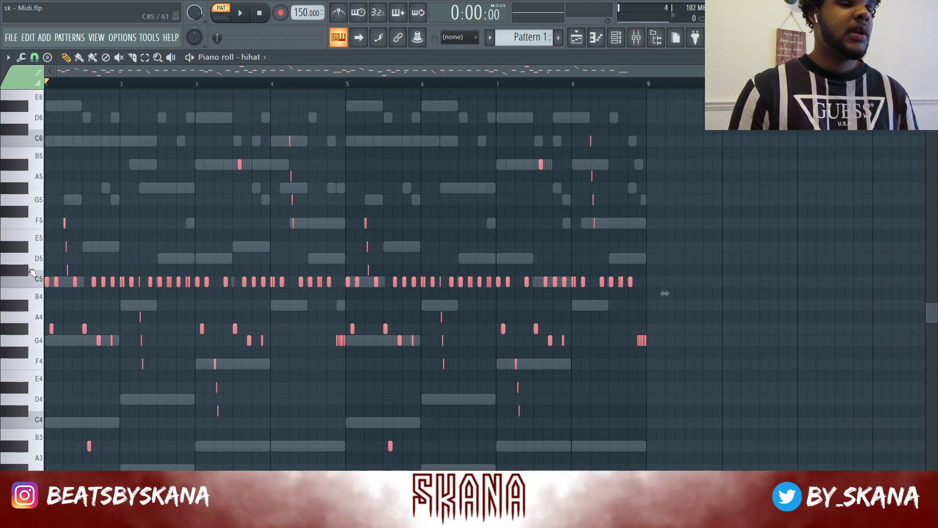
scroll(30, 271, "up", 3)
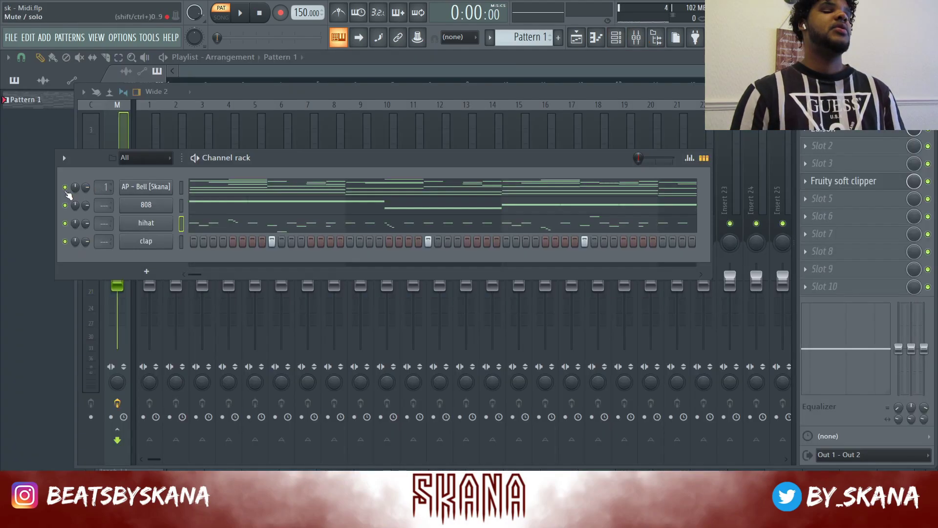
Step: Solo the AP - Bell channel, select its mixer track Insert 1 and start playback
right_click(78, 188)
left_click(137, 166)
left_click(150, 137)
key("space")
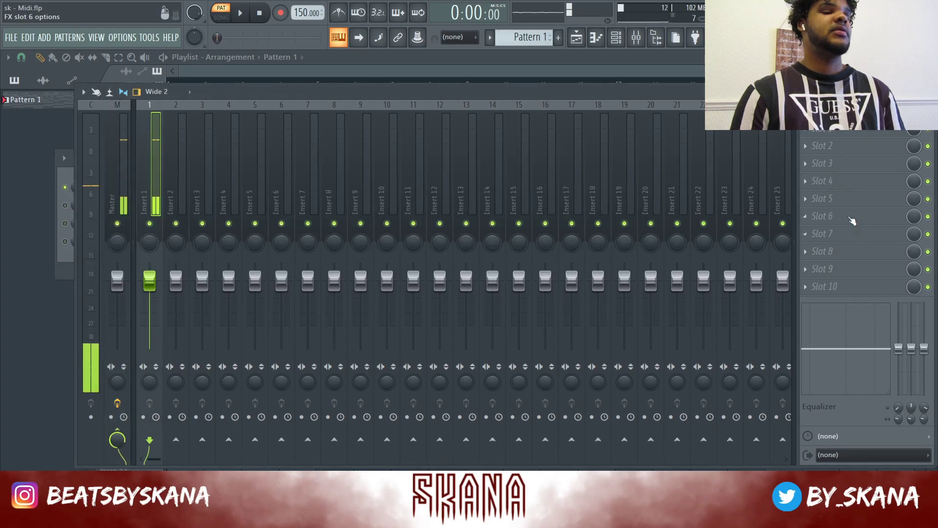
Step: Add Fruity Reeverb 2, Initial SlowMo 32bit, Fruity delay 2 and Gross Beat to Insert 1 and set the tempo to 145 BPM
left_click(848, 199)
left_click(410, 401)
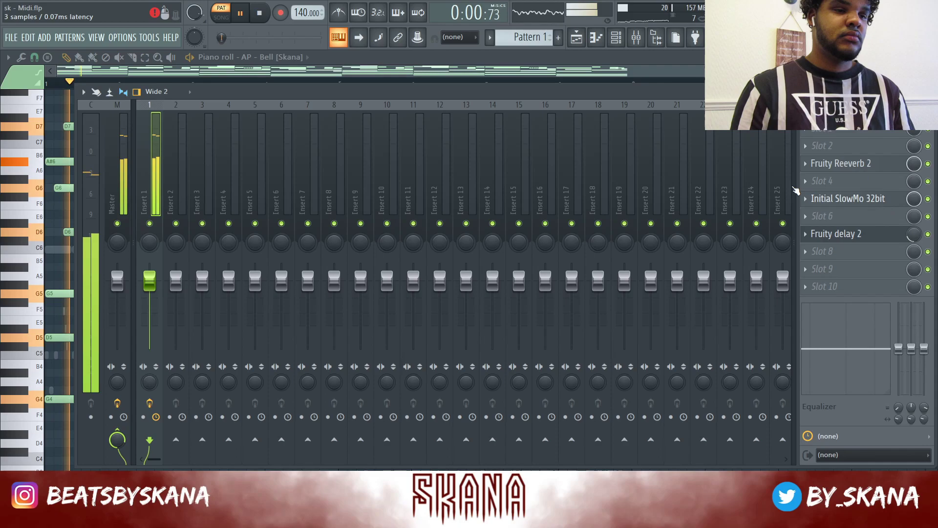
left_click(821, 198)
left_click(522, 138)
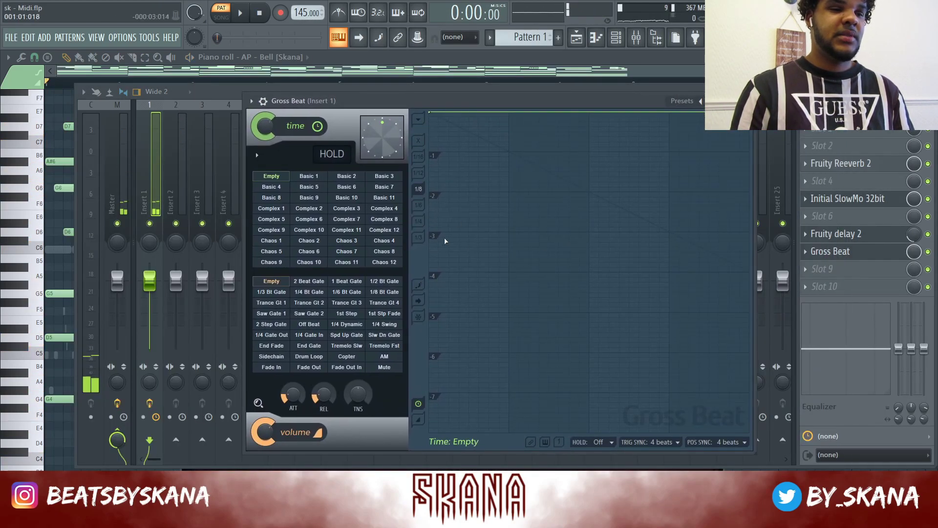
Step: Apply Gross Beat's Basic 7 time preset, delete the envelope's third point and bend its final slope during playback
left_click(385, 188)
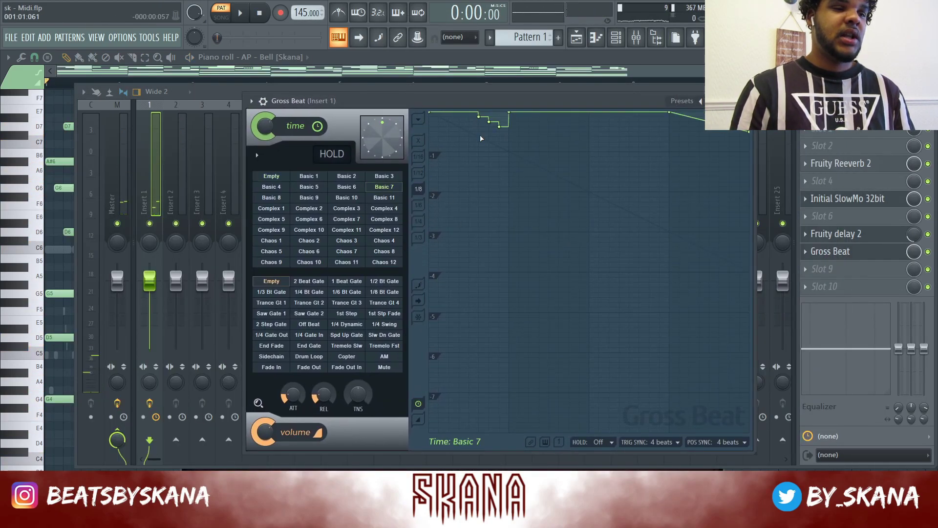
right_click(490, 123)
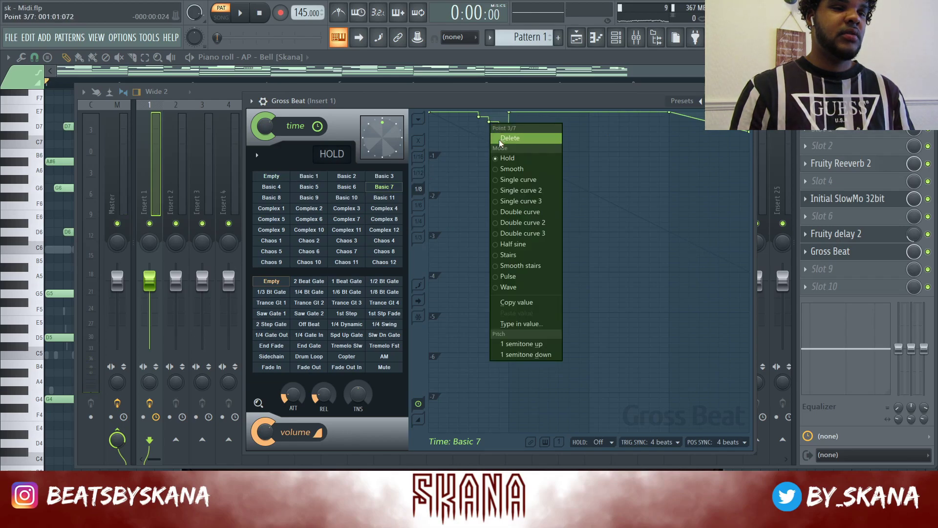
left_click(503, 138)
left_click_drag(536, 104, 550, 108)
key("space")
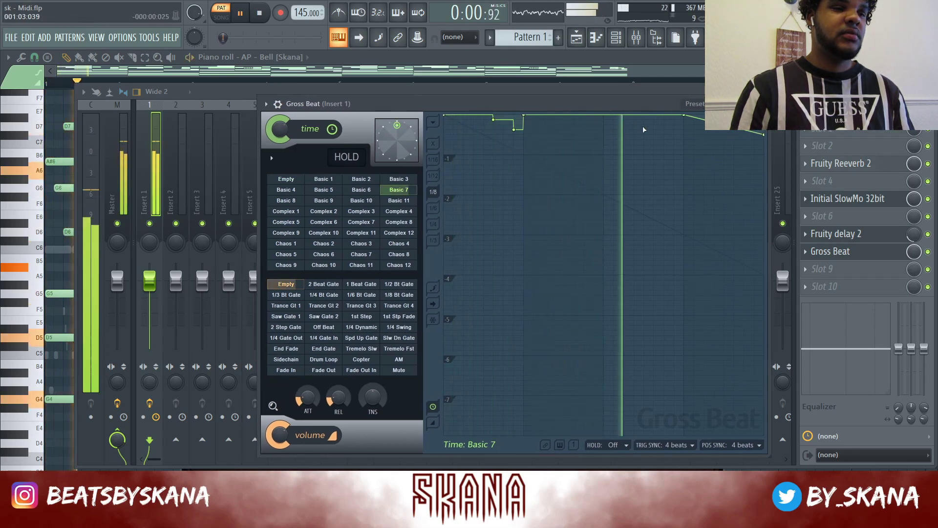
left_click_drag(724, 125, 723, 132)
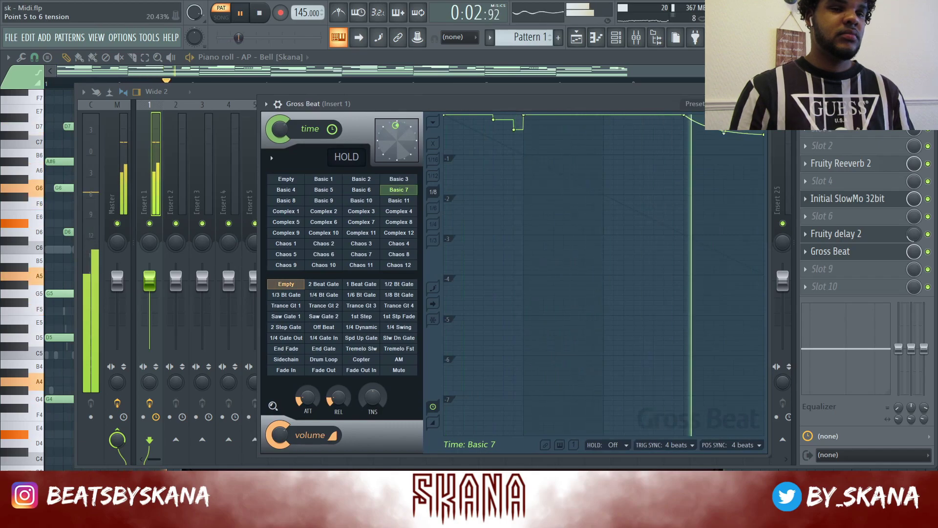
Step: Lower Gross Beat's mix level on Insert 1 to 27%, check its envelope and close the plugin and mixer
left_click_drag(913, 252, 913, 288)
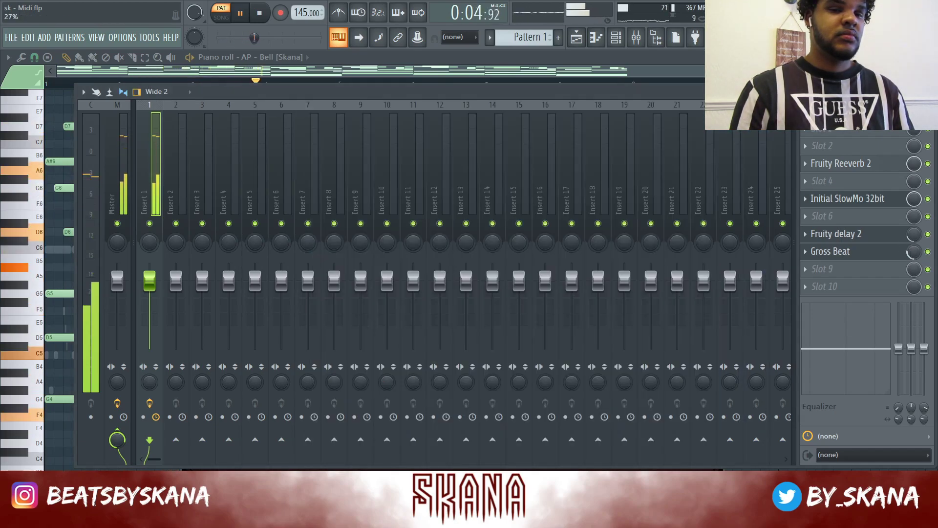
left_click(882, 252)
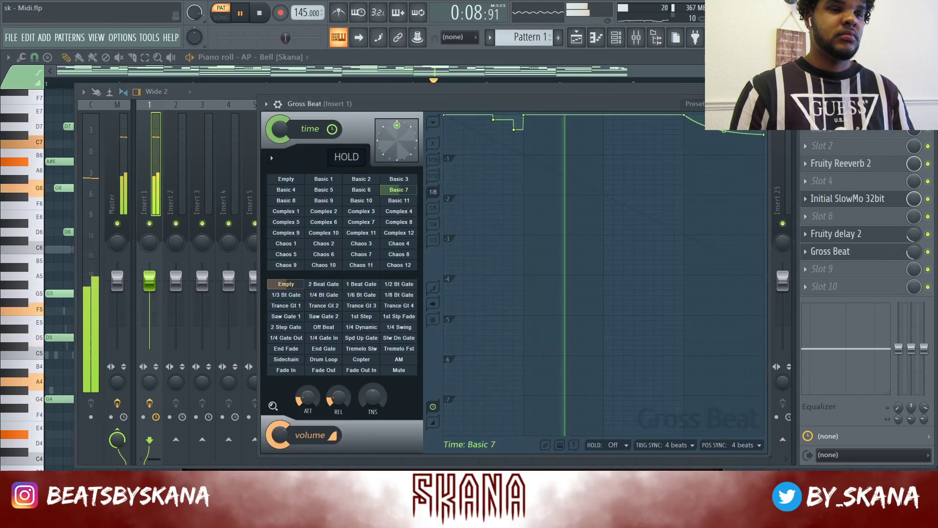
left_click(926, 92)
left_click(761, 104)
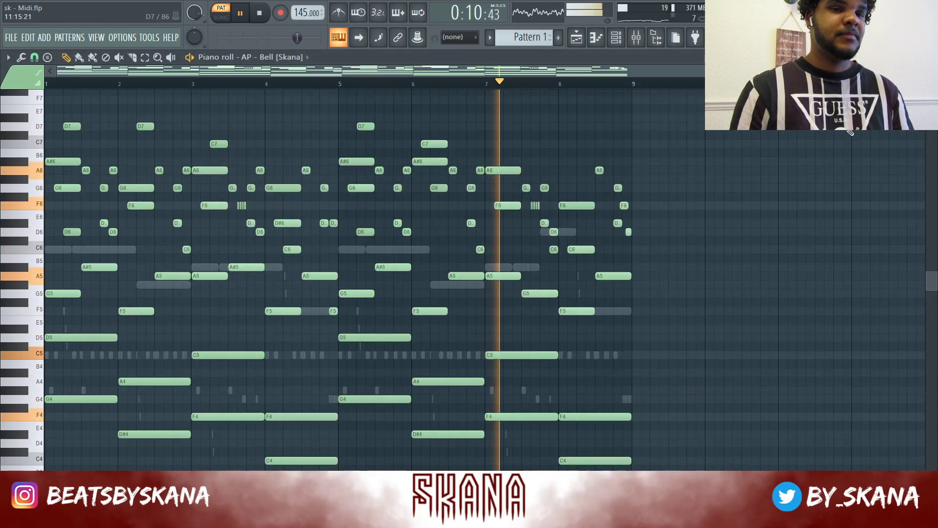
Step: Open the 808 channel's notes, transpose them all down two semitones and an octave, and stop playback
left_click(616, 39)
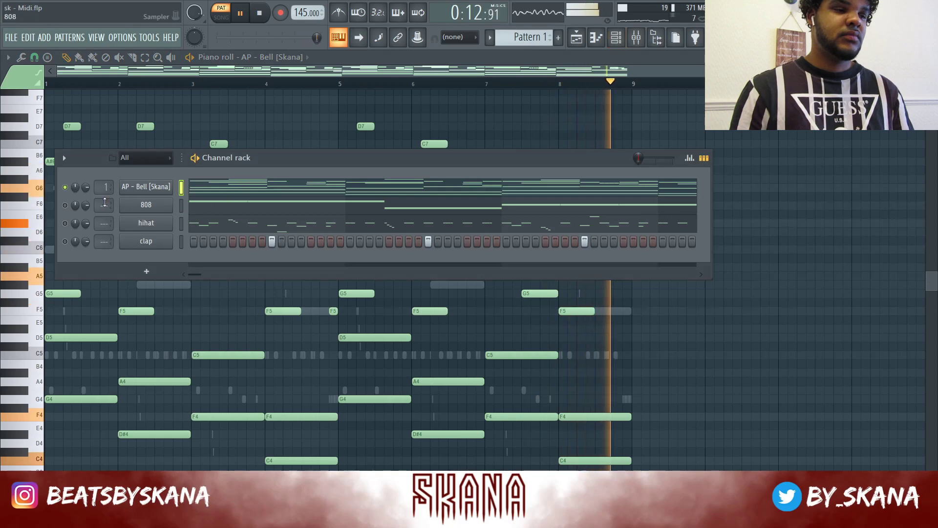
left_click(237, 208)
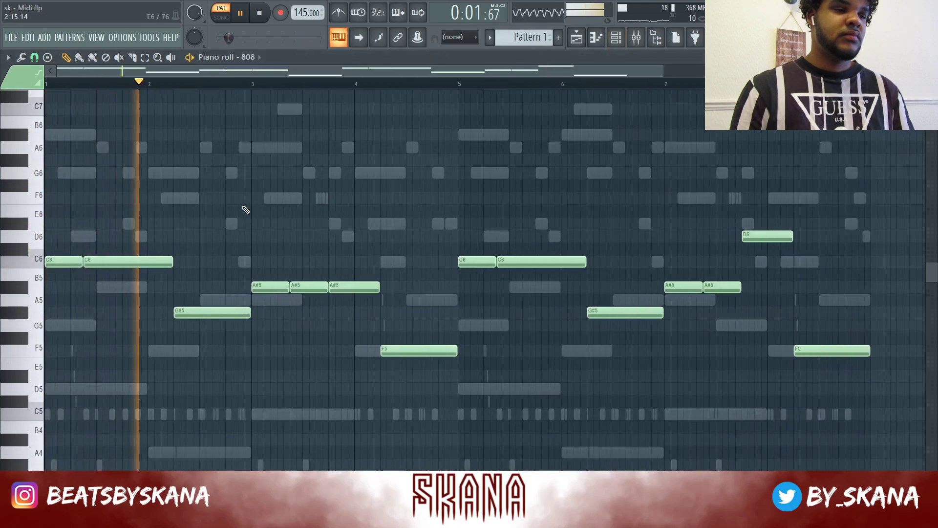
key("shift+Down")
key("shift+Down")
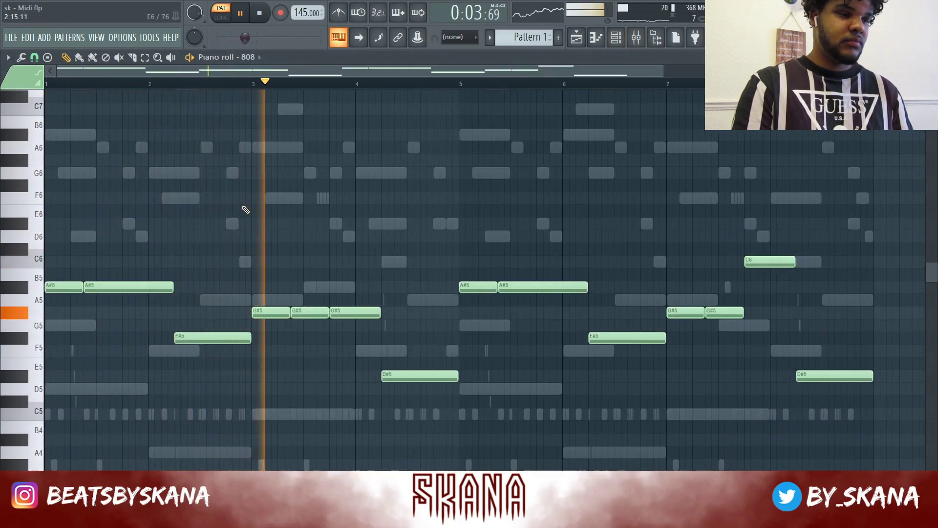
key("ctrl+Down")
key("space")
Step: Transpose all 808 notes up until the opening notes sit on D5, comparing them an octave higher during playback
key("shift+Down")
key("shift+Up")
key("shift+Up")
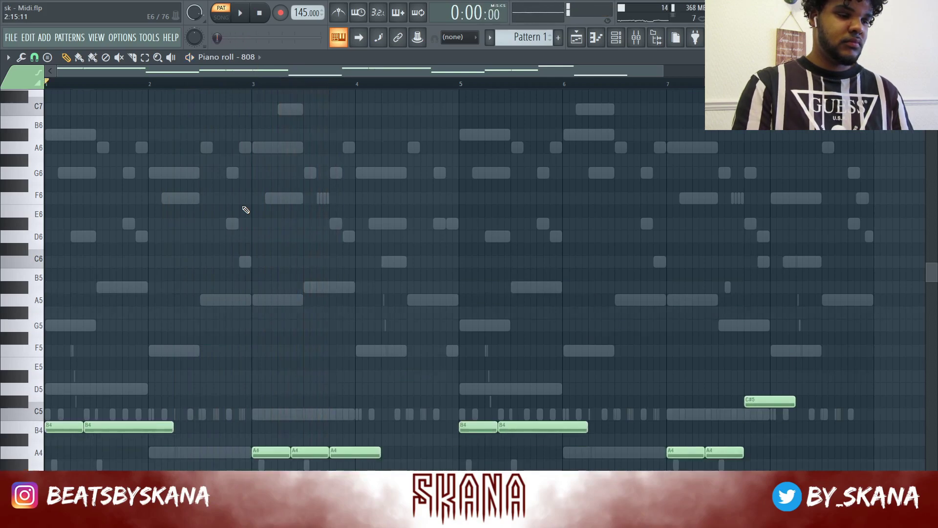
key("shift+Up")
key("shift+Up")
key("shift+Up")
key("space")
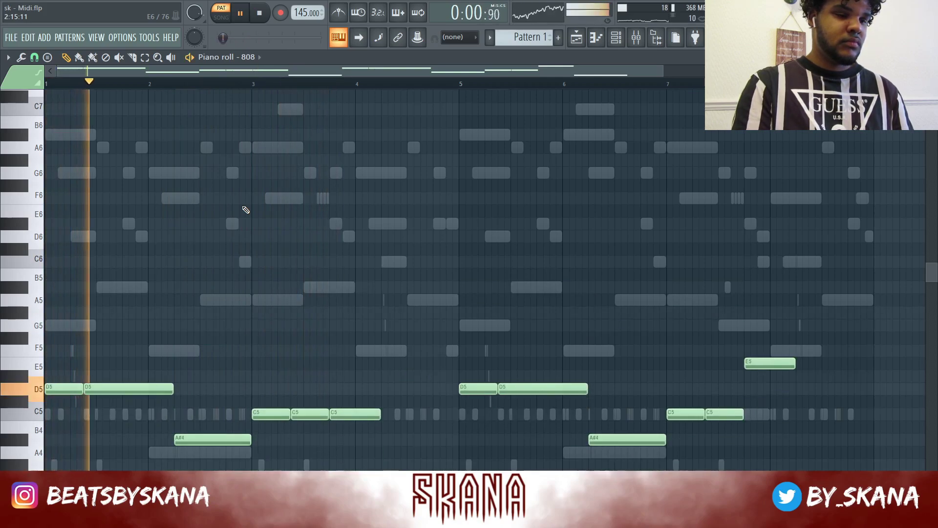
key("ctrl+Up")
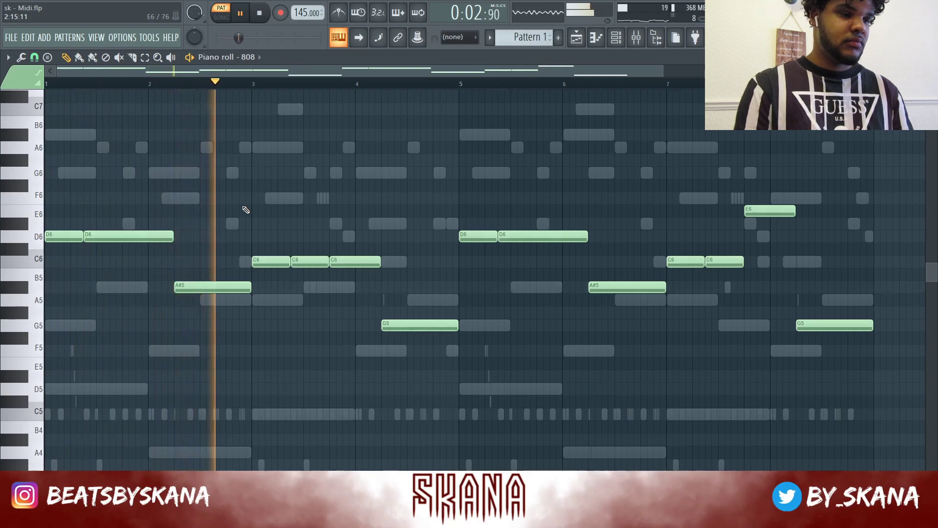
key("ctrl+Down")
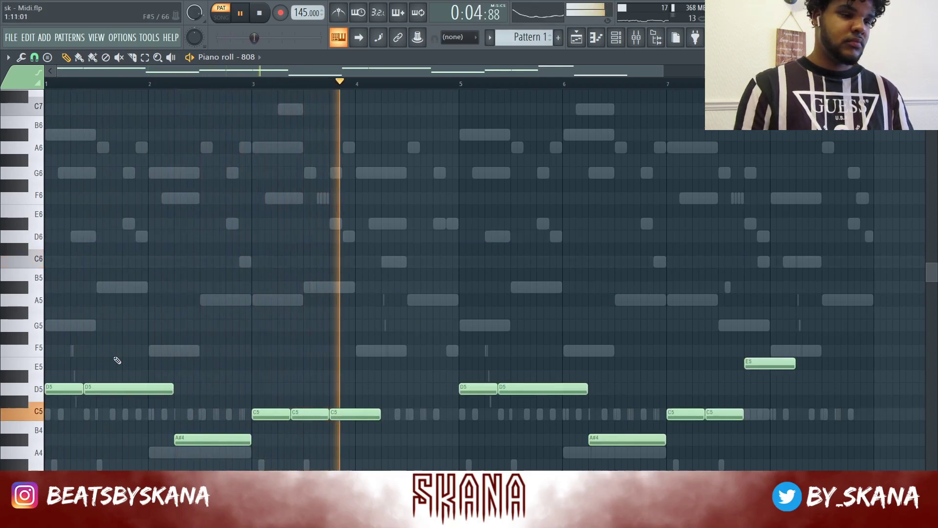
Step: Raise the 808 notes in bars 2 and 6 to A#5 and the final note to G5, and close the note editor
key("ctrl+Up")
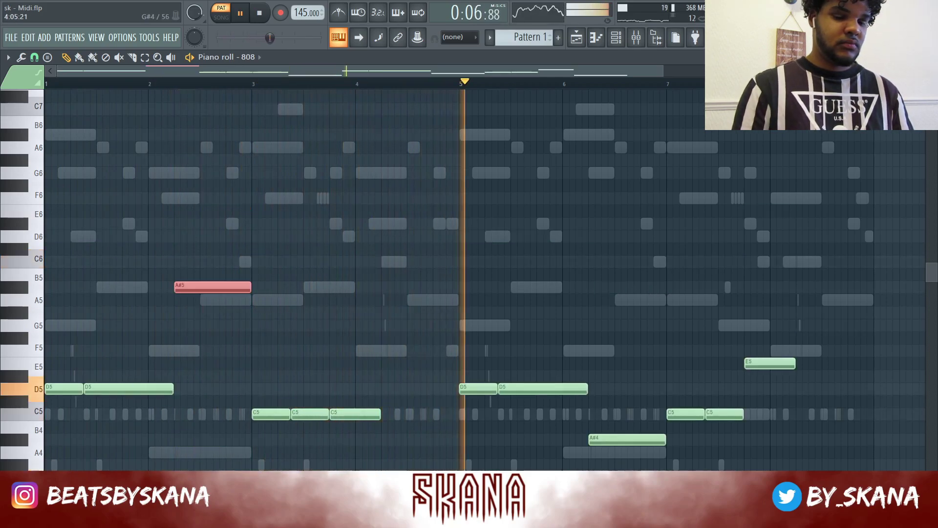
left_click(648, 438, "ctrl")
key("ctrl+Up")
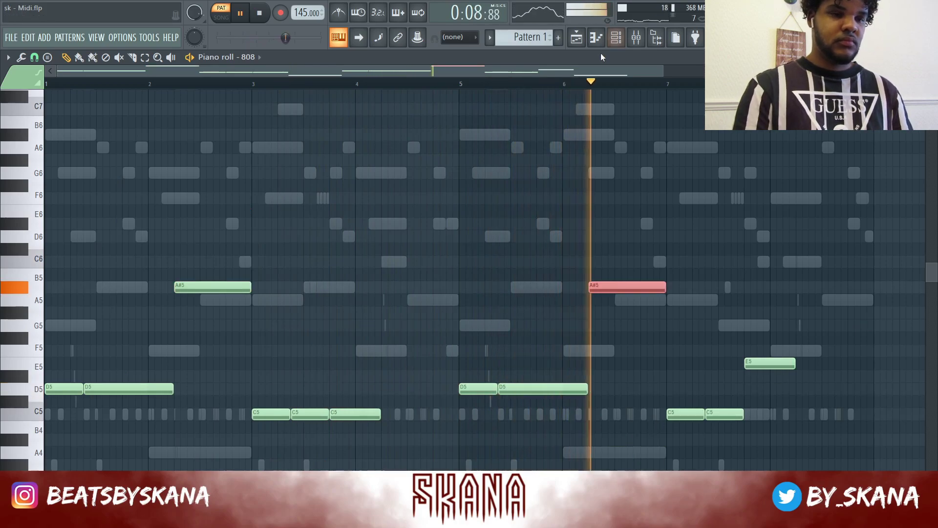
key("ctrl+d")
left_click(834, 476, "ctrl")
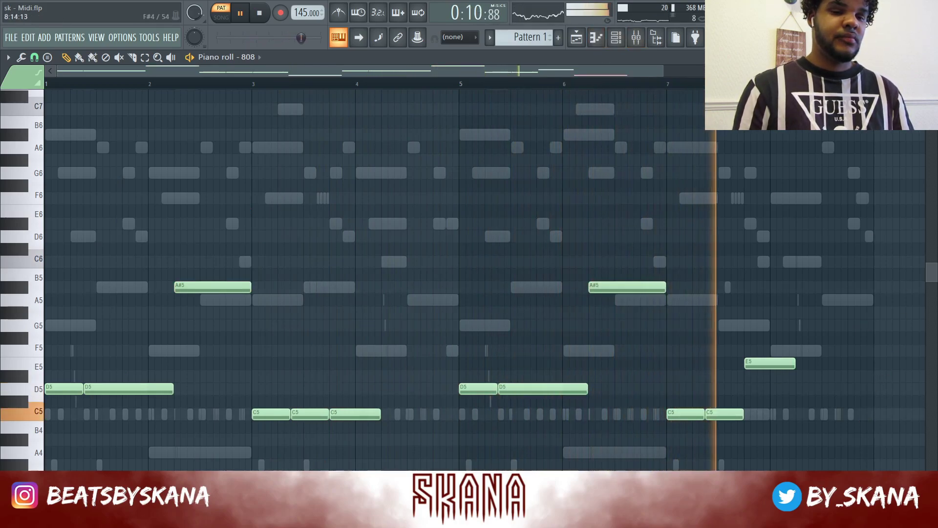
key("ctrl+Up")
key("ctrl+d")
scroll(783, 188, "down", 2)
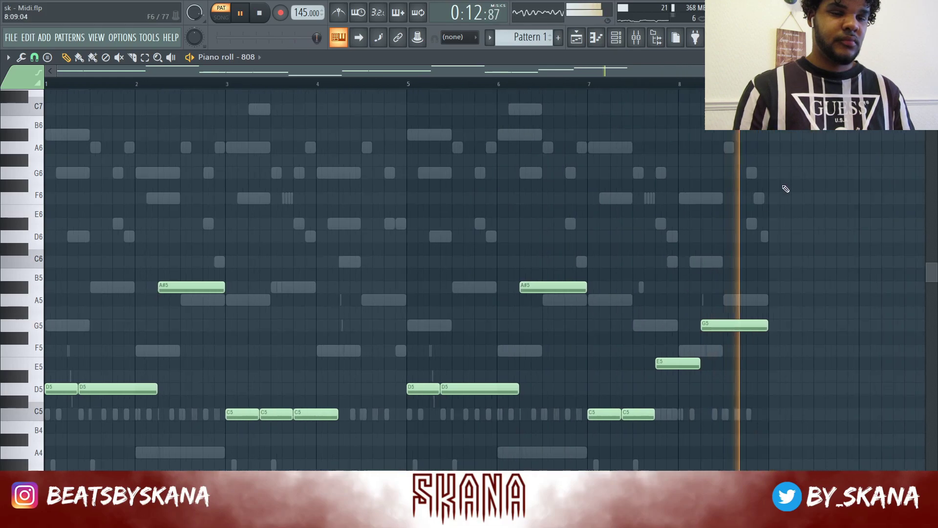
left_click(928, 57)
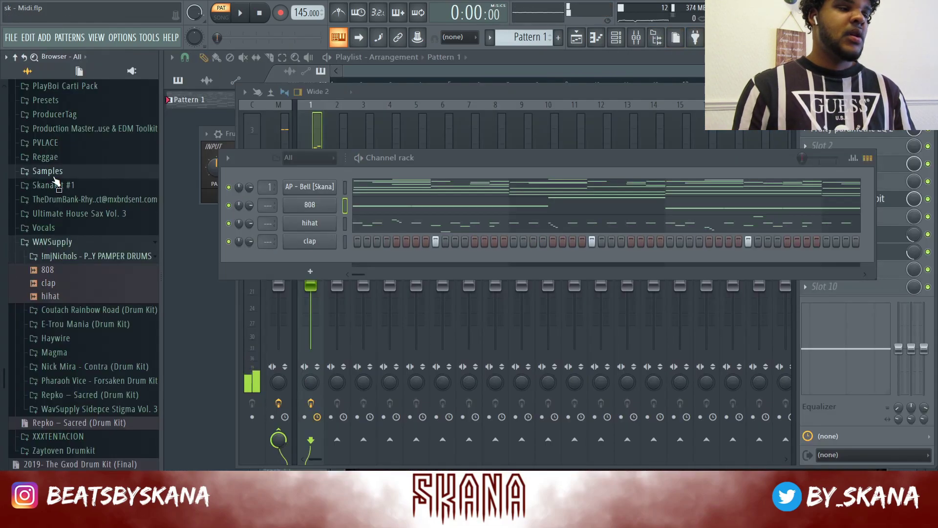
Step: Expand the OneShots sample folder and solo the AP - Bell channel
scroll(123, 293, "down", 10)
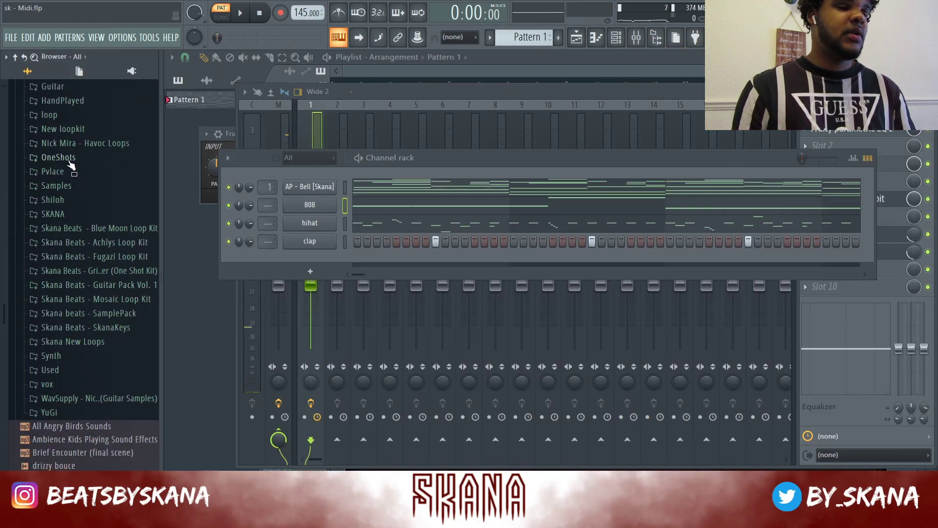
left_click(68, 160)
right_click(228, 188)
left_click(240, 196)
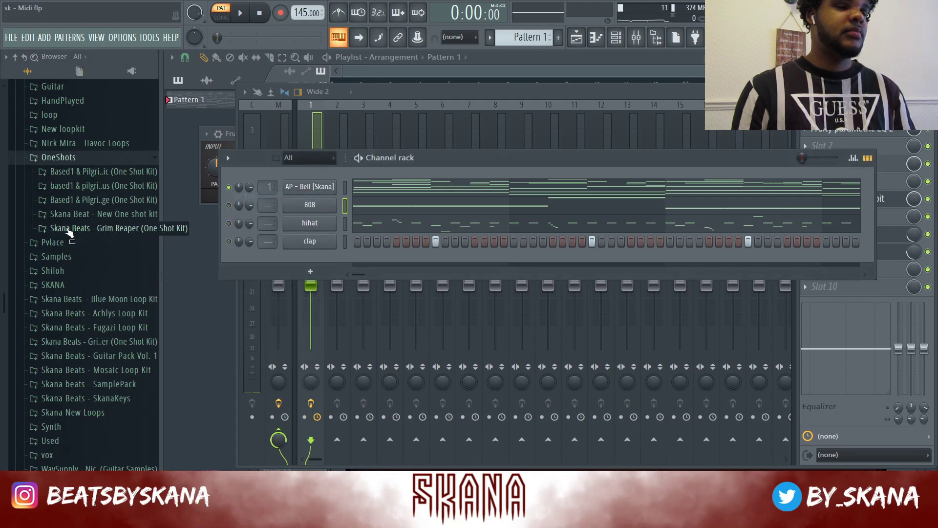
left_click(93, 215)
left_click(99, 214)
left_click(98, 202)
left_click(100, 203)
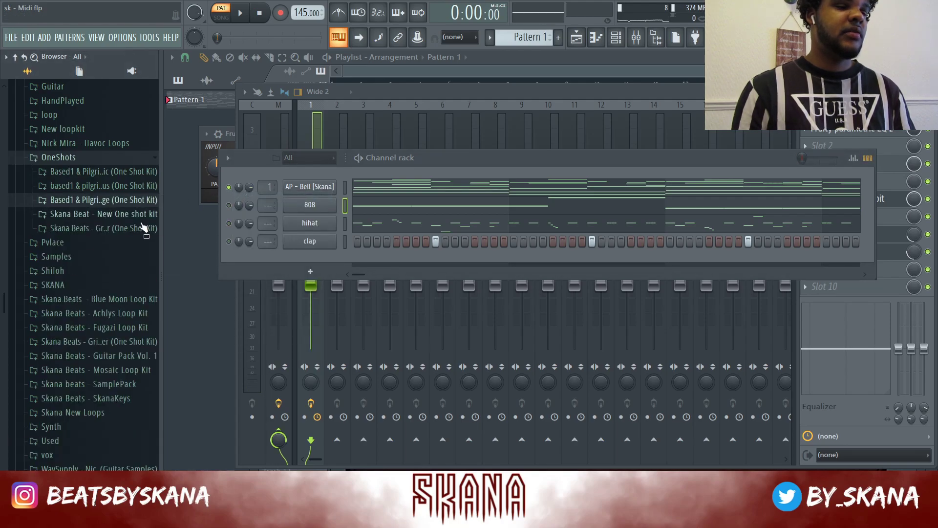
Step: Add 21 - Key [Skana] from the Grim Reaper one shot kit's Keys folder as a soloed channel playing the bell's notes
left_click(142, 228)
left_click(99, 313)
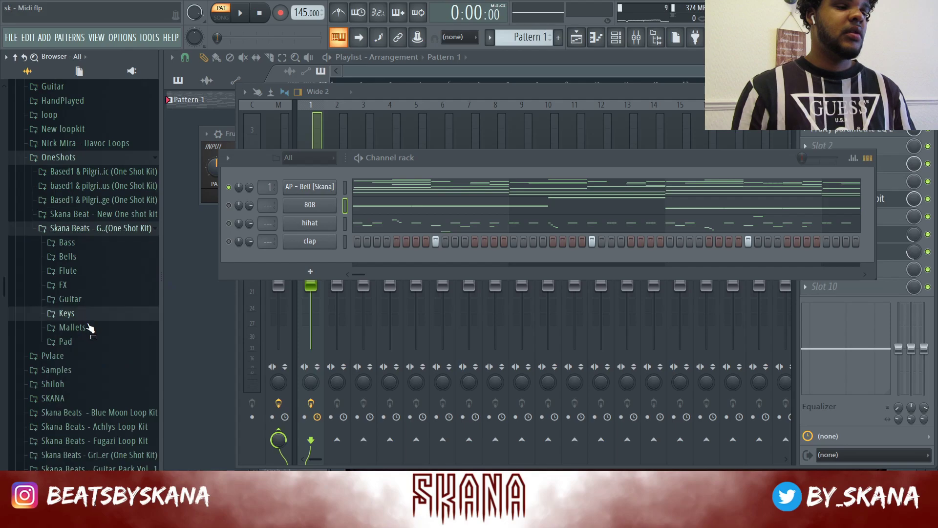
left_click_drag(92, 327, 298, 205)
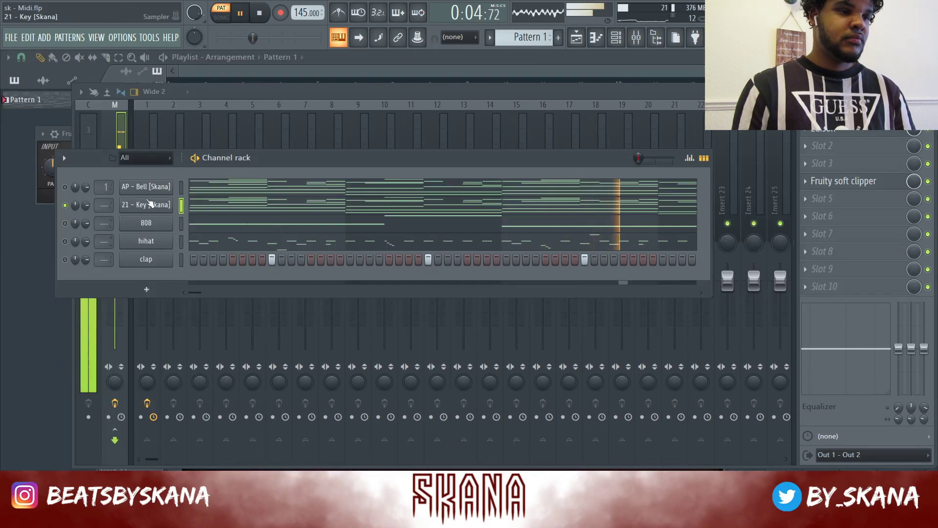
Step: Route 21 - Key to mixer track 2, enable its upward arpeggiator and set the arpeggio time to 1/2 step
left_click(146, 204)
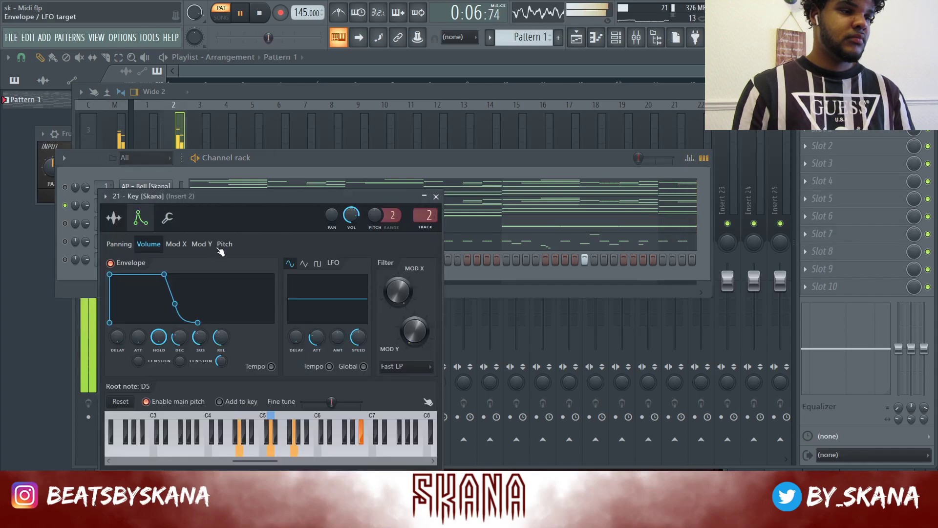
left_click(167, 218)
key("space")
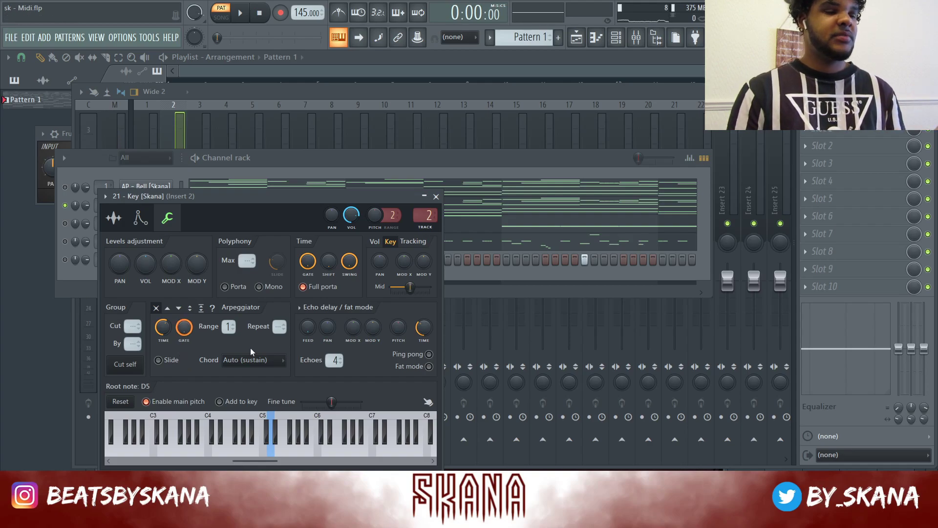
key("space")
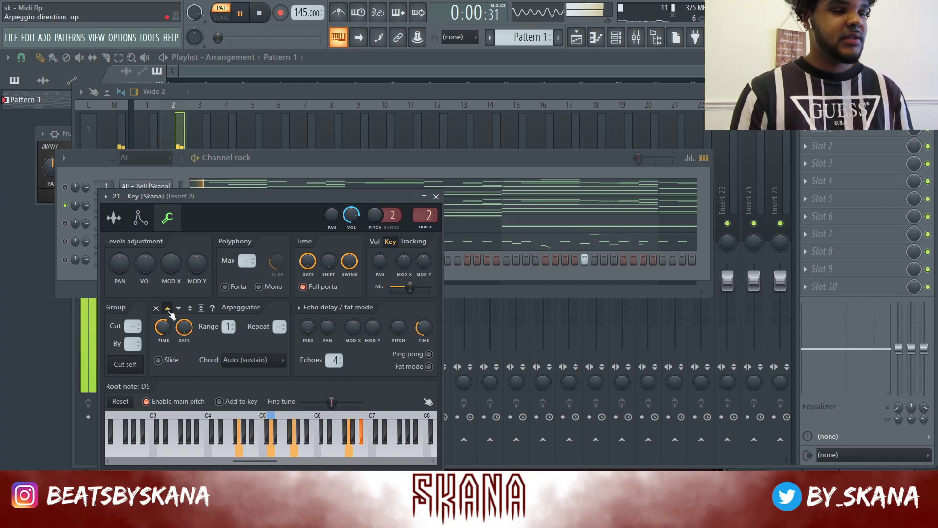
right_click(164, 325)
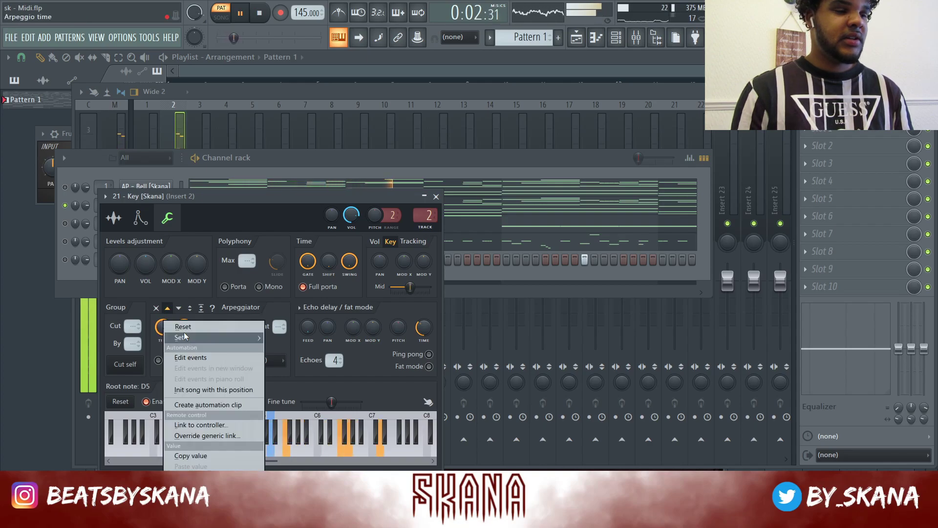
mouse_move(185, 336)
left_click(290, 351)
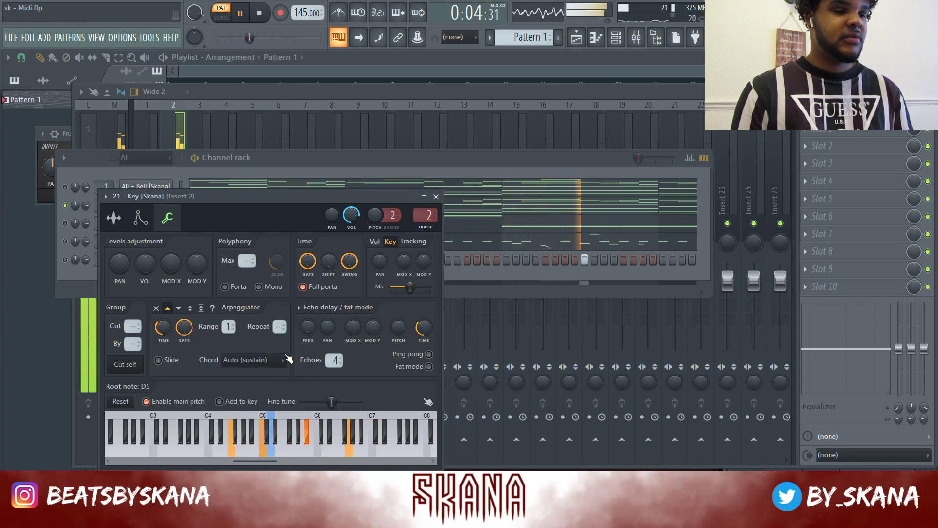
Step: Stop playback, reapply the 1/2 step arpeggio time for 21 - Key and move its settings window clear of the channel names
right_click(165, 326)
mouse_move(224, 337)
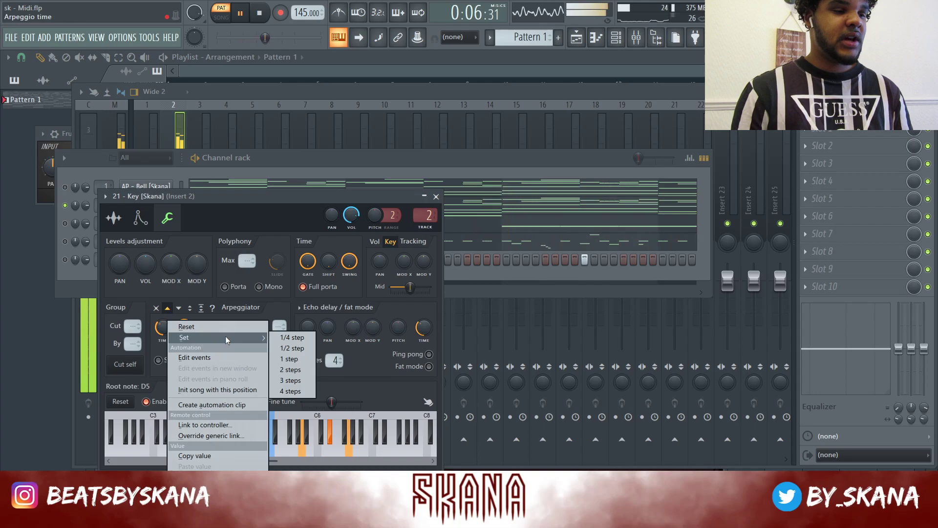
left_click(262, 227)
key("space")
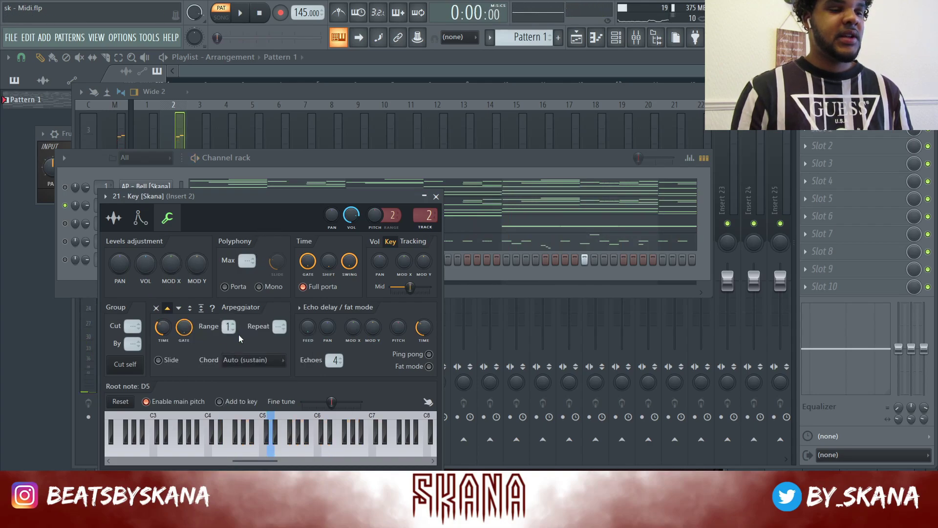
right_click(163, 326)
left_click(152, 330)
right_click(159, 326)
mouse_move(202, 337)
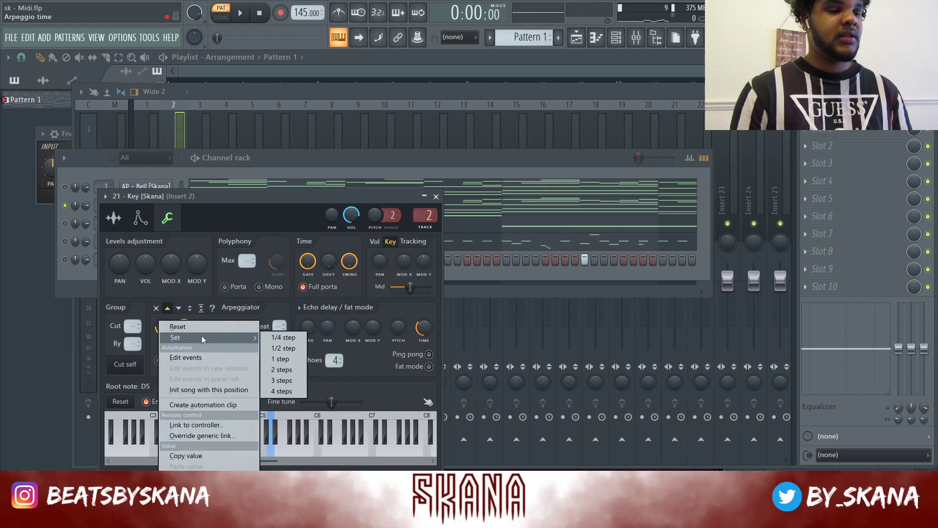
left_click(288, 350)
left_click_drag(246, 201, 376, 176)
Step: Audition the 21 - Key arpeggio with ranges of 4 and 2 octaves and return the range to 1
key("space")
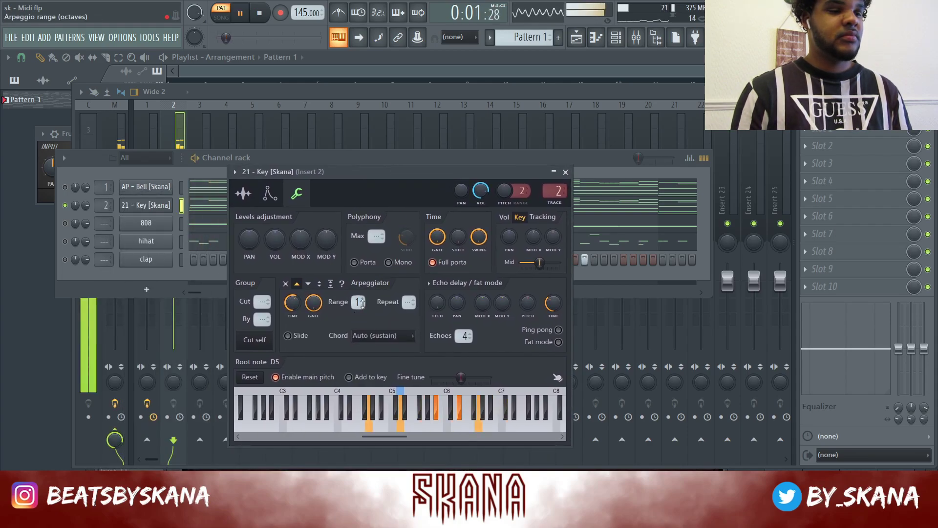
key("space")
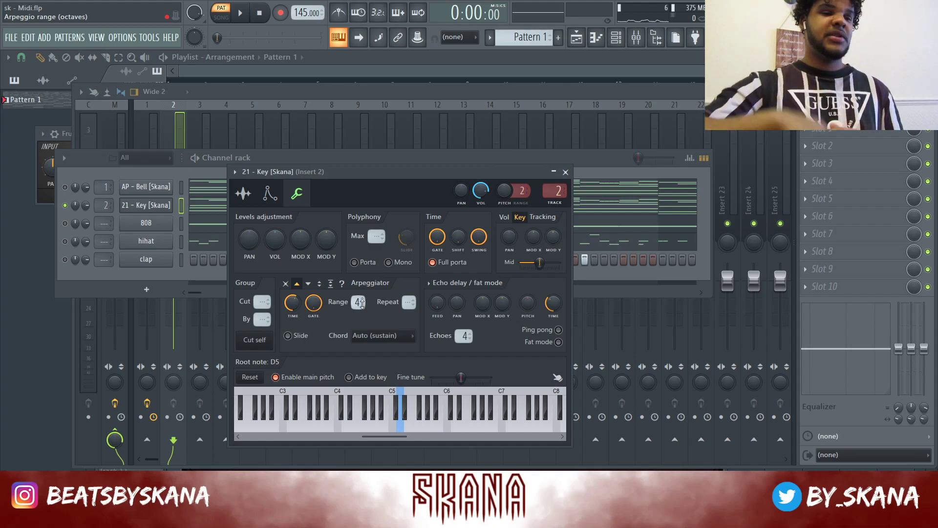
key("space")
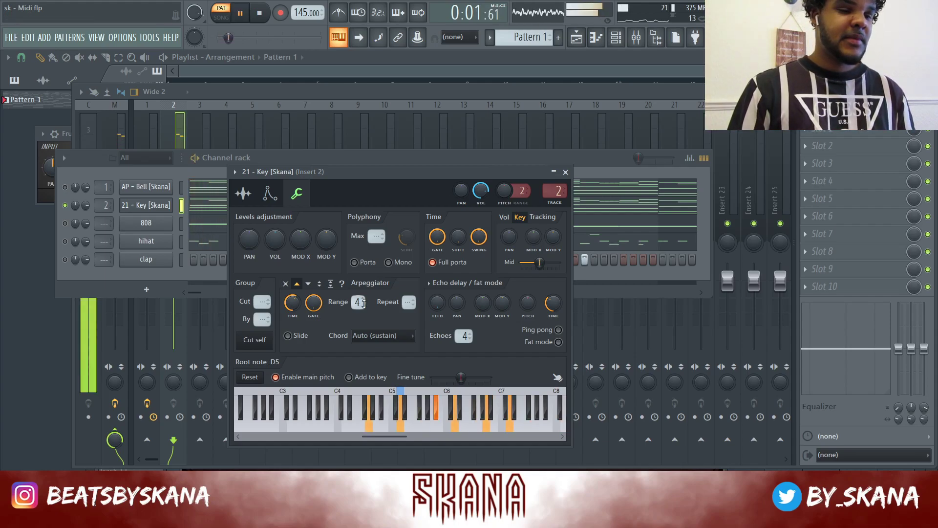
key("space")
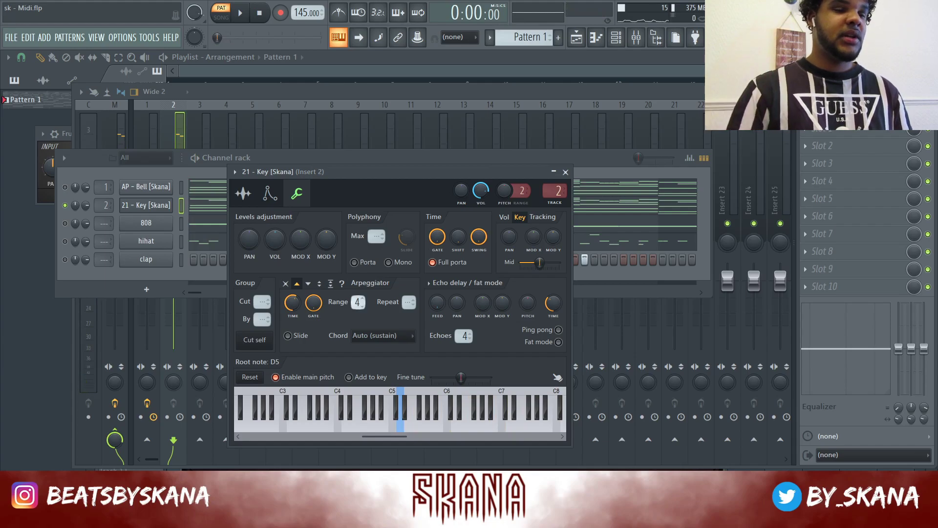
key("space")
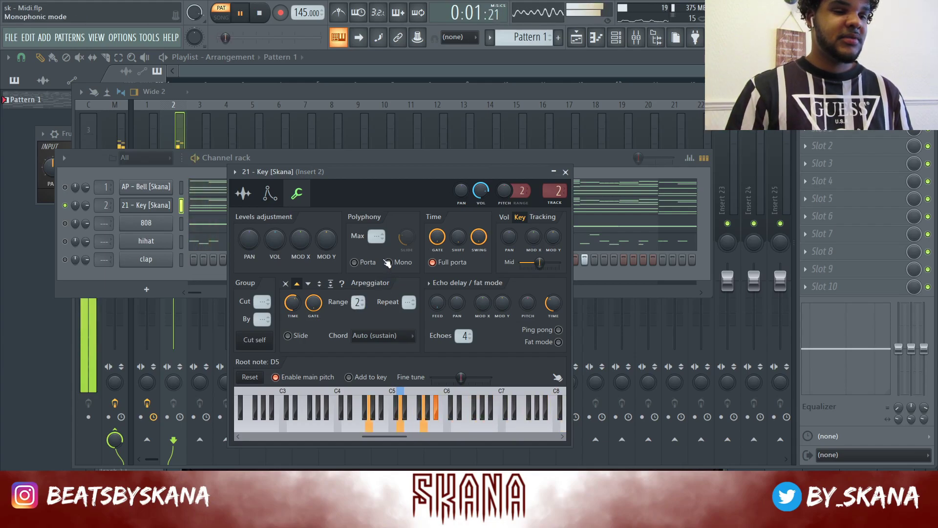
scroll(360, 302, "down", 1)
key("space")
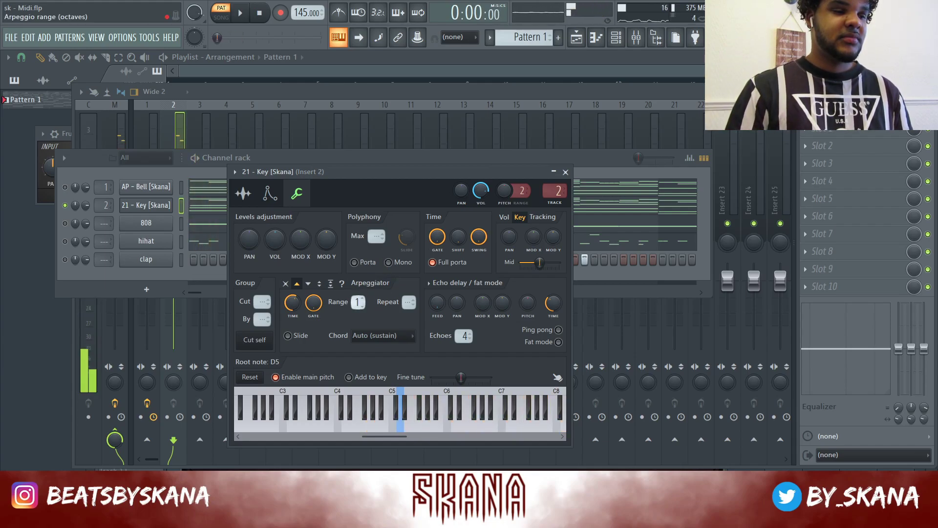
Step: Play the pattern, close the 21 - Key settings and lower the Insert 2 fader to -5.5 dB
key("space")
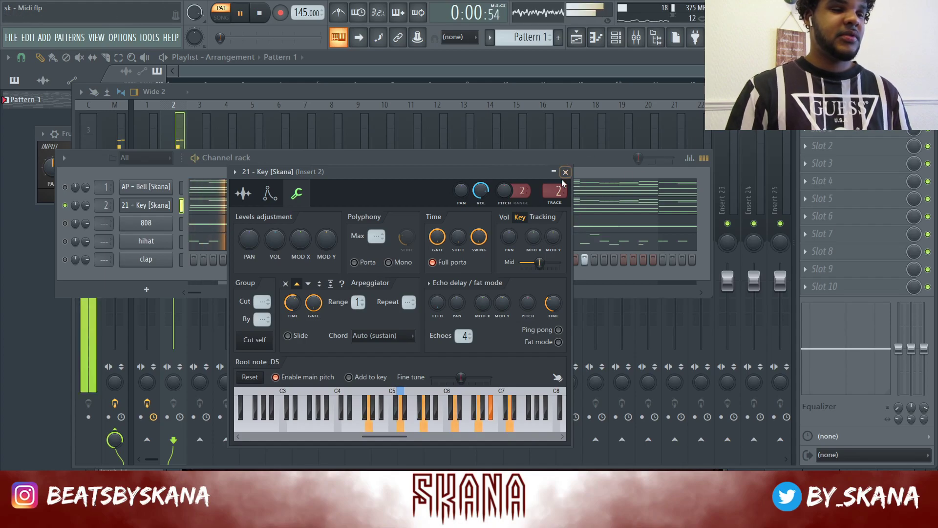
left_click(565, 172)
left_click(234, 119)
left_click(177, 142)
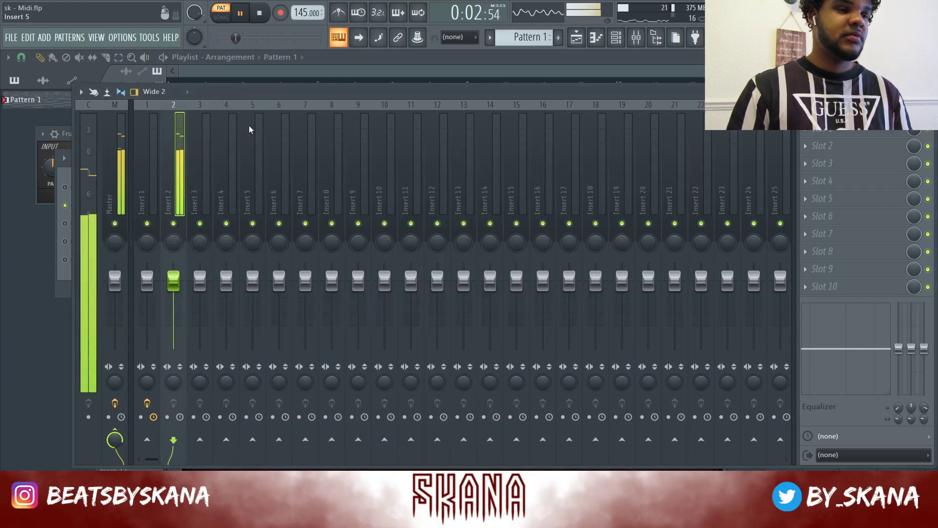
left_click_drag(174, 299, 174, 315)
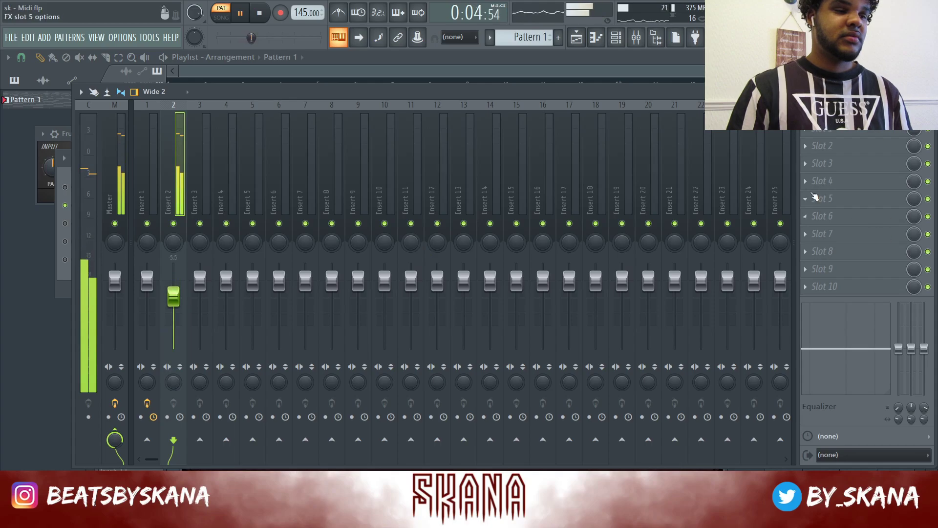
Step: Add Fruity Reeverb 2 to slot 5 of Insert 2, lower its early reflections and set diffusion to 89
left_click(825, 198)
left_click(559, 405)
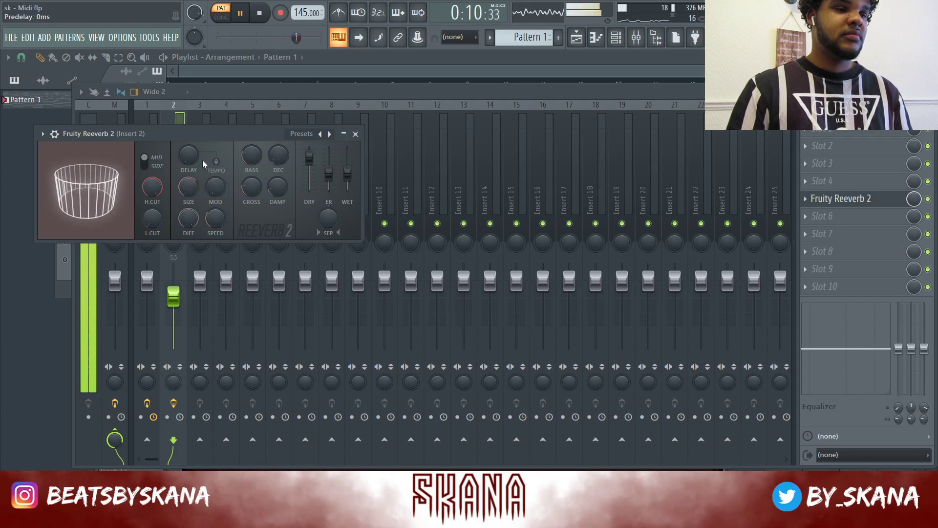
left_click_drag(329, 173, 347, 171)
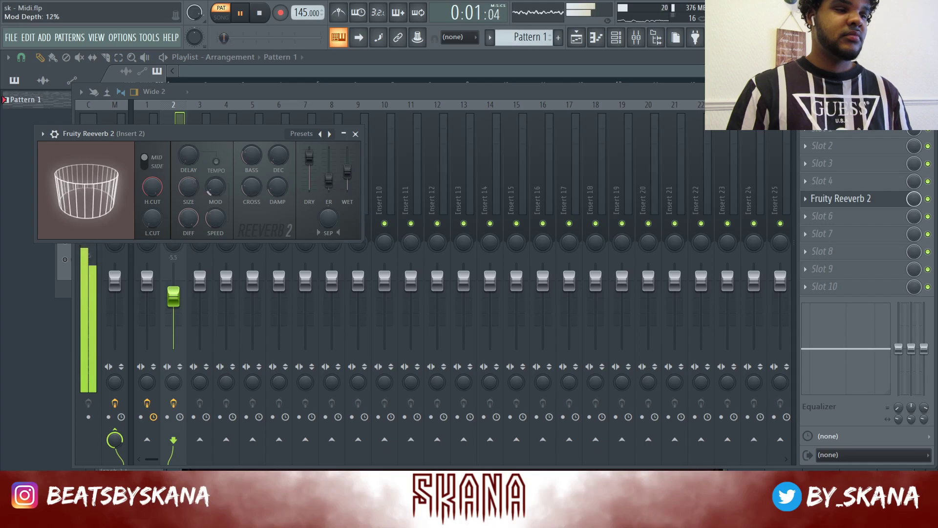
right_click(211, 188)
left_click(220, 193)
left_click_drag(188, 218, 189, 224)
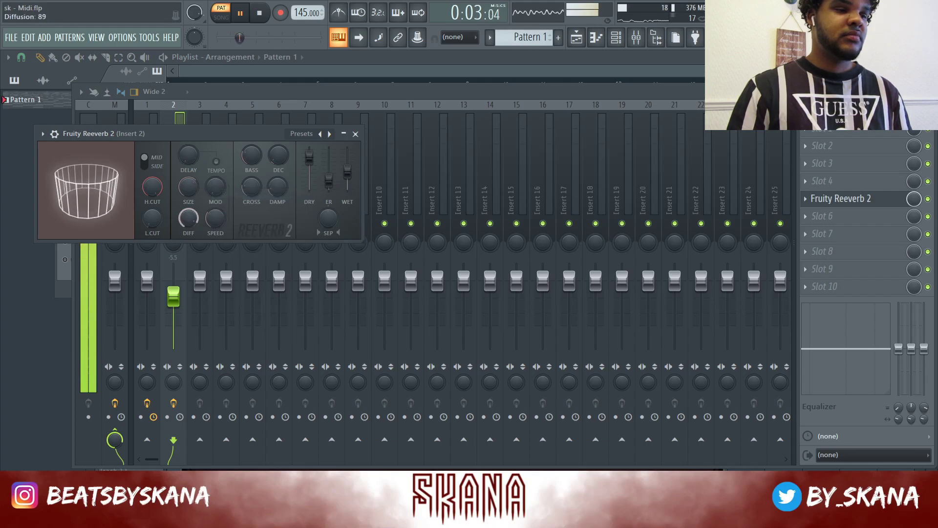
Step: Close the reverb, lower Insert 2 to -8.0 dB with adjusted stereo separation, and stop playback to return to the channel rack
left_click(355, 134)
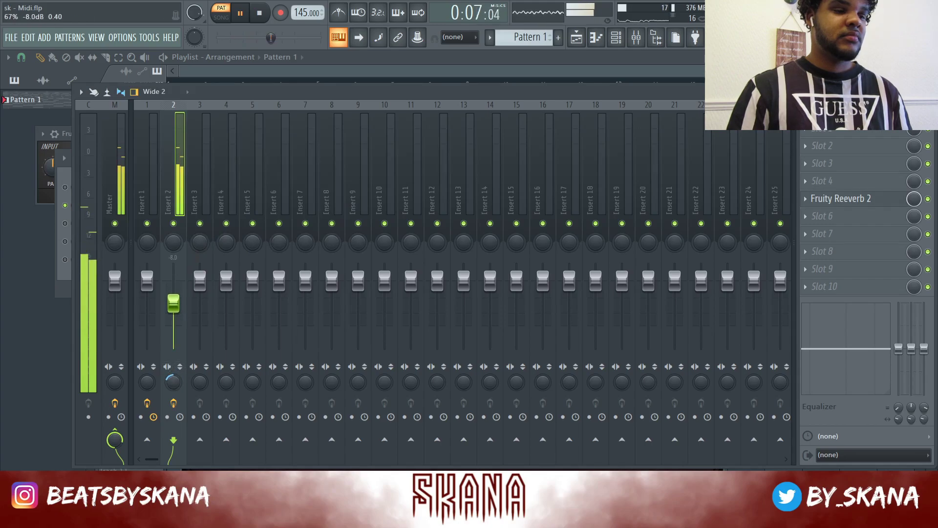
key("space")
key("F6")
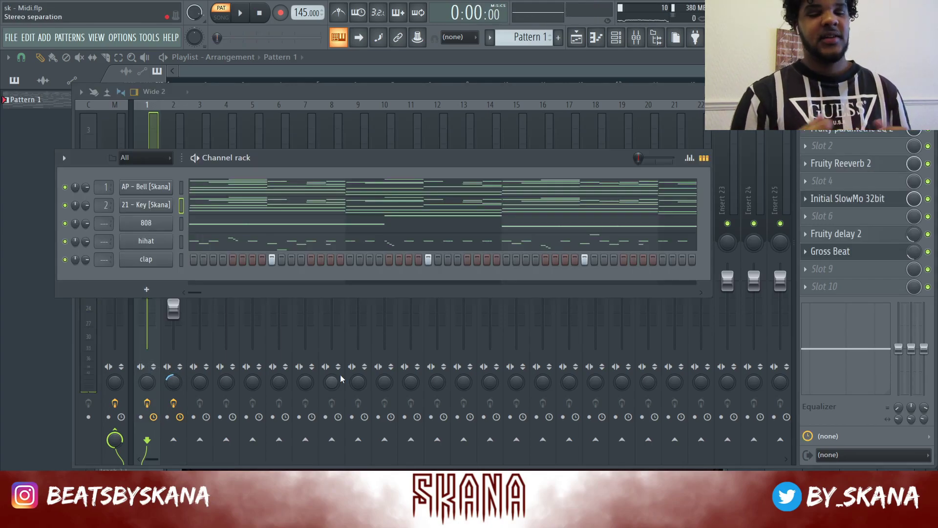